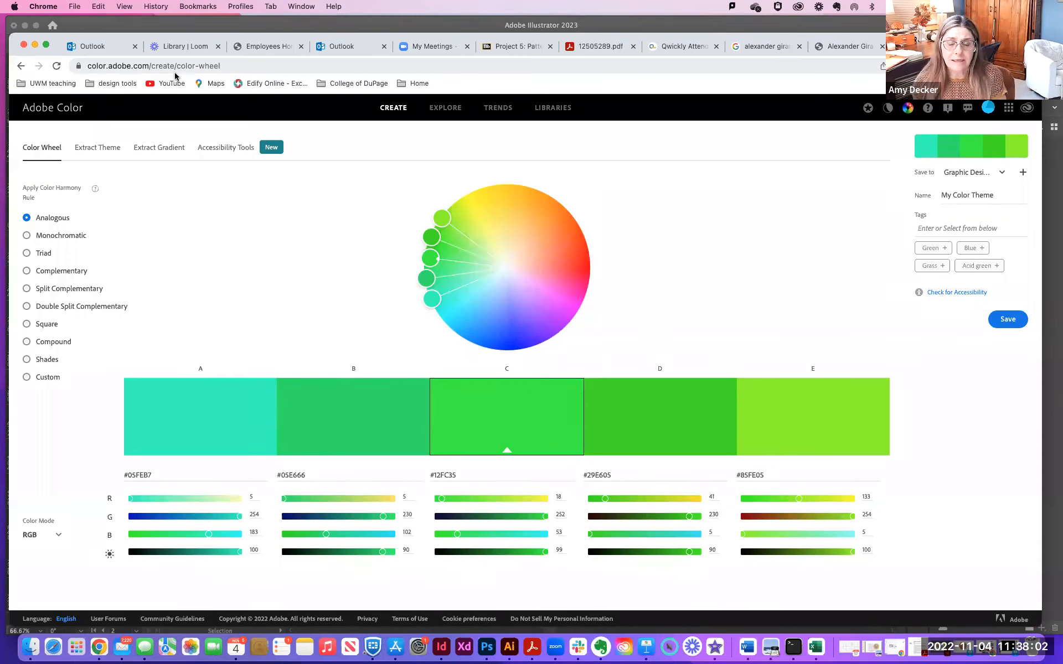
- Check which Adobe account is signed in by viewing the profile details
click(992, 110)
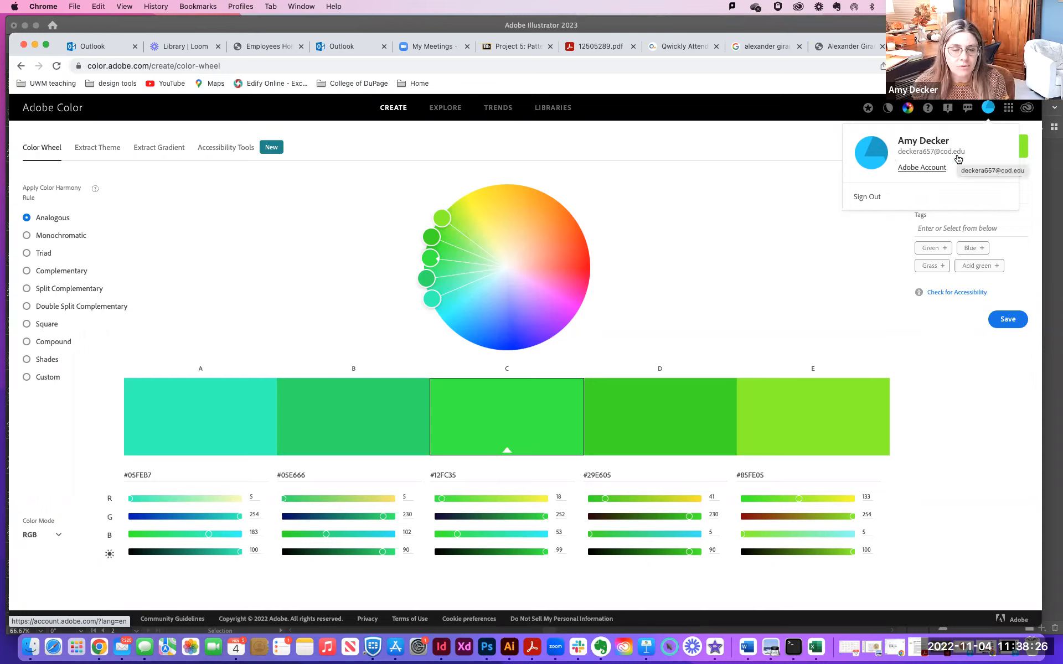
click(712, 226)
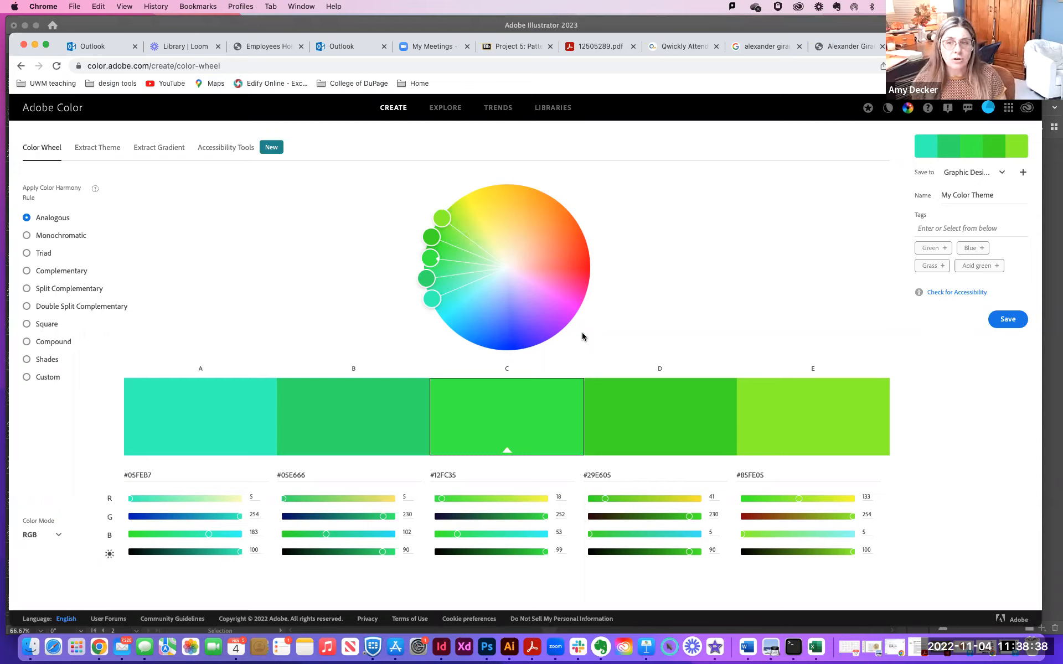
click(988, 108)
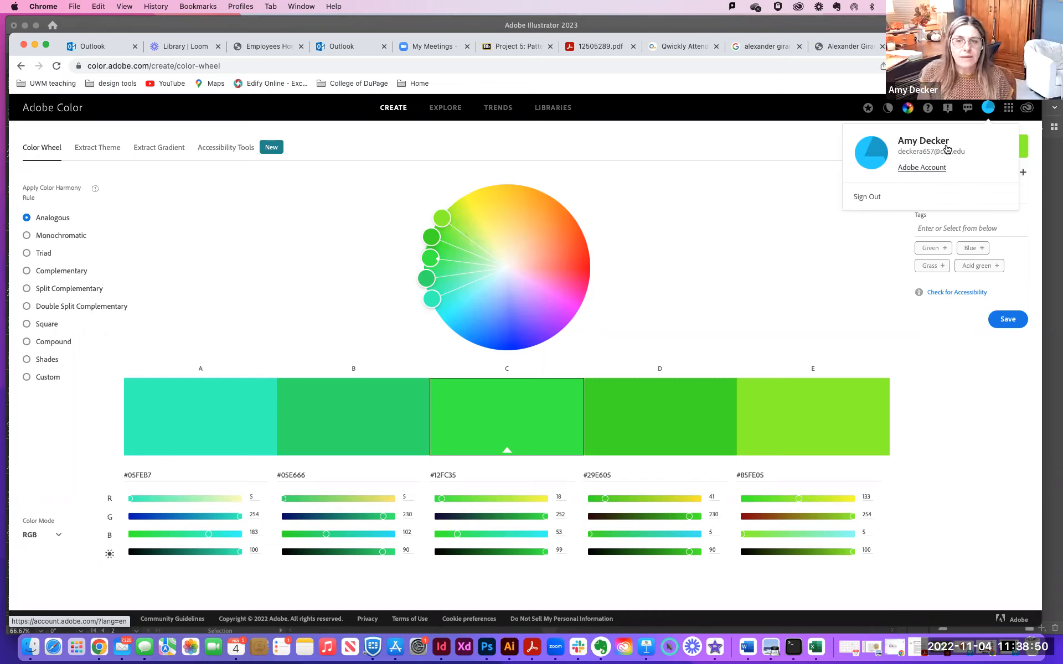
click(715, 217)
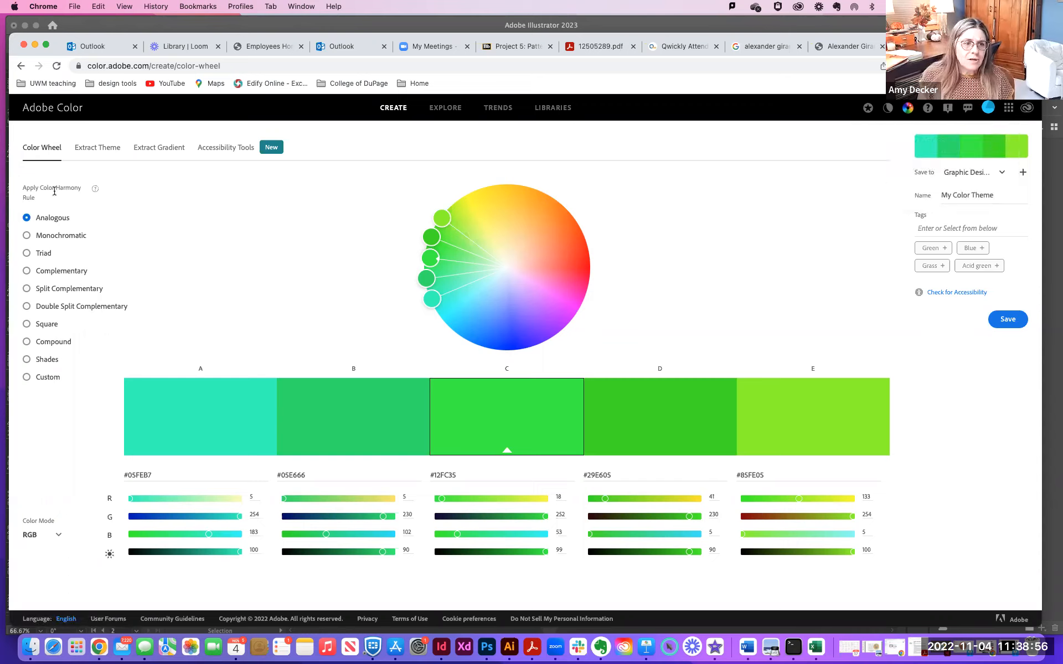
- Move the base color on the Analogous color wheel to orange, #FF761E
mouse_move(94, 190)
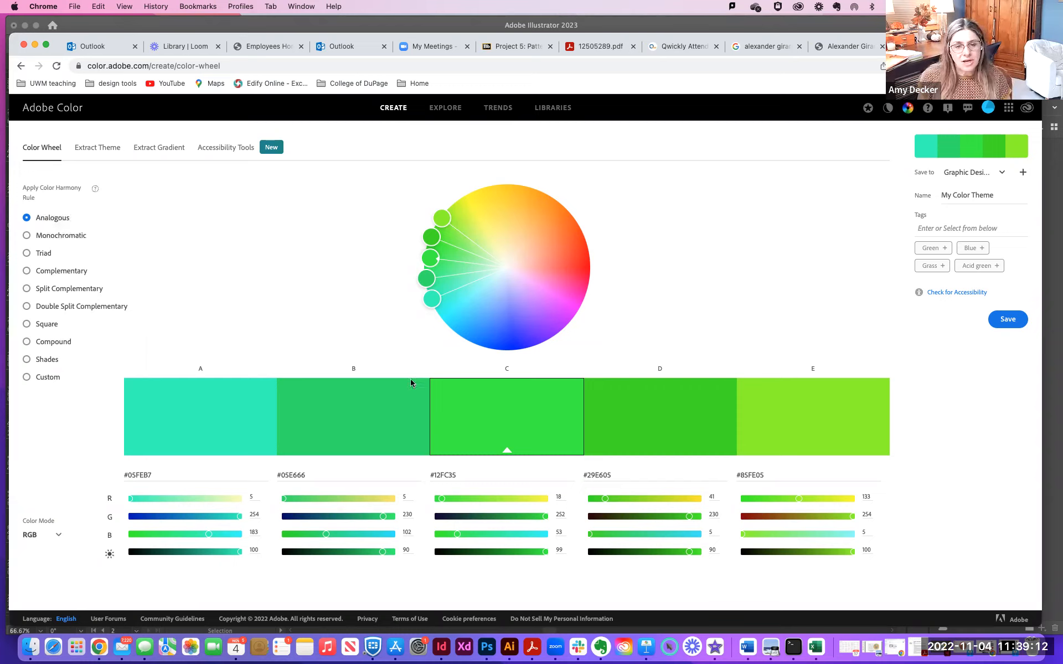
mouse_move(506, 450)
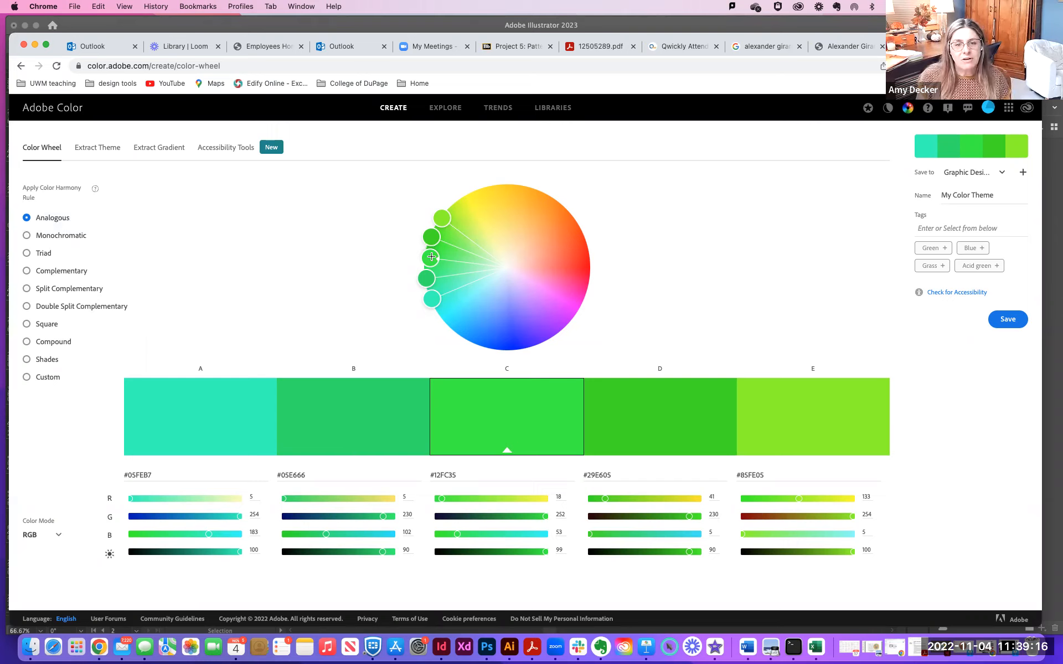
click(535, 238)
drag(542, 238, 569, 221)
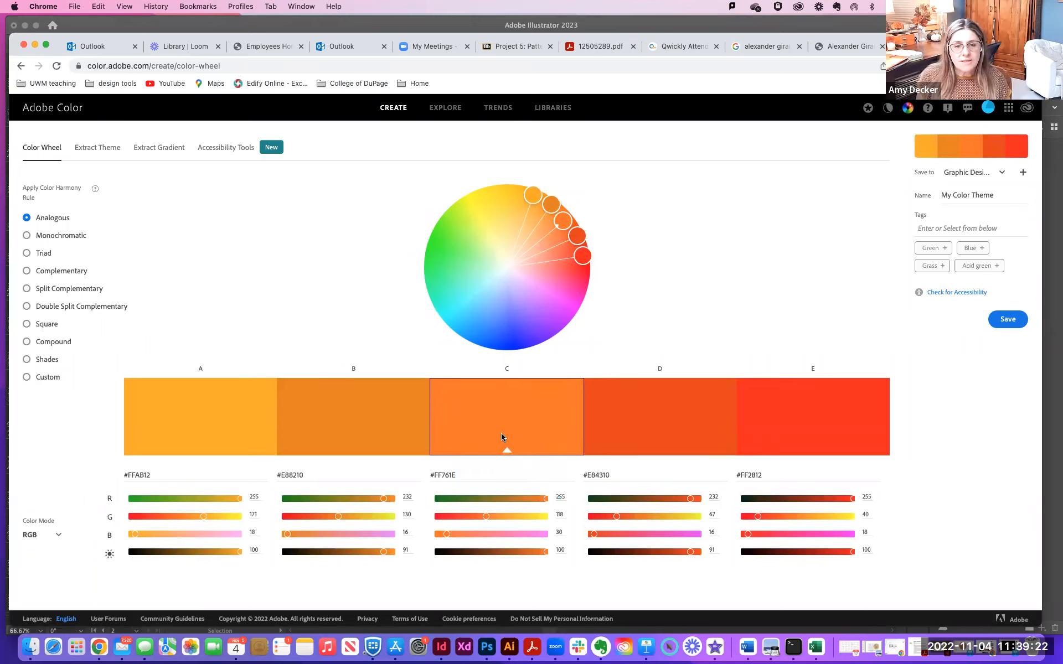
mouse_move(506, 448)
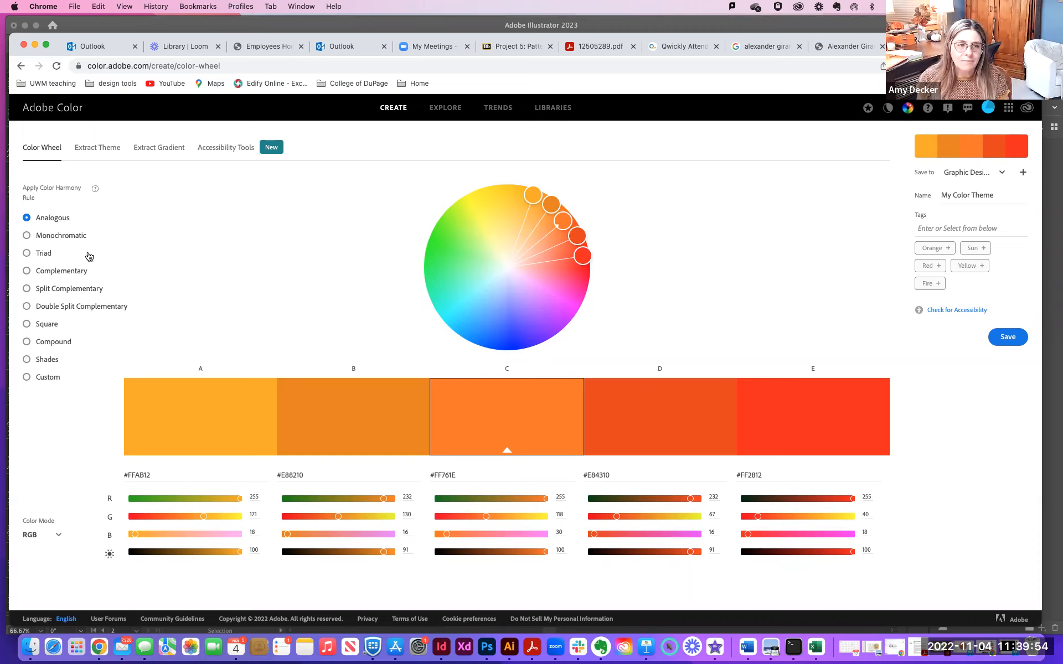
- Preview the orange base color under every other harmony rule in order, from Monochromatic through Custom
click(45, 237)
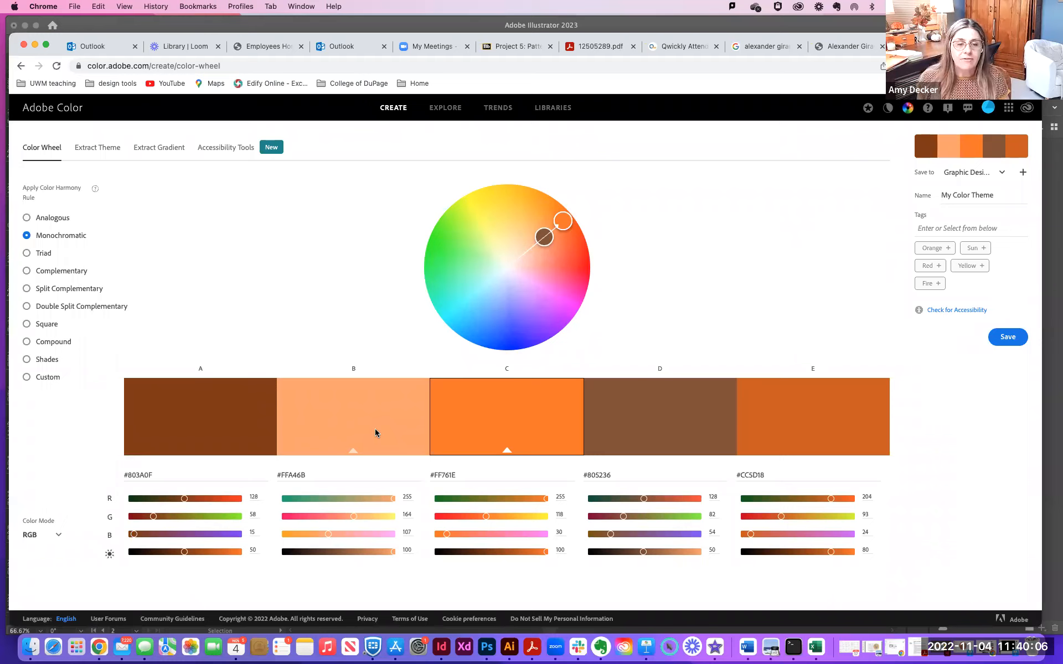
click(41, 255)
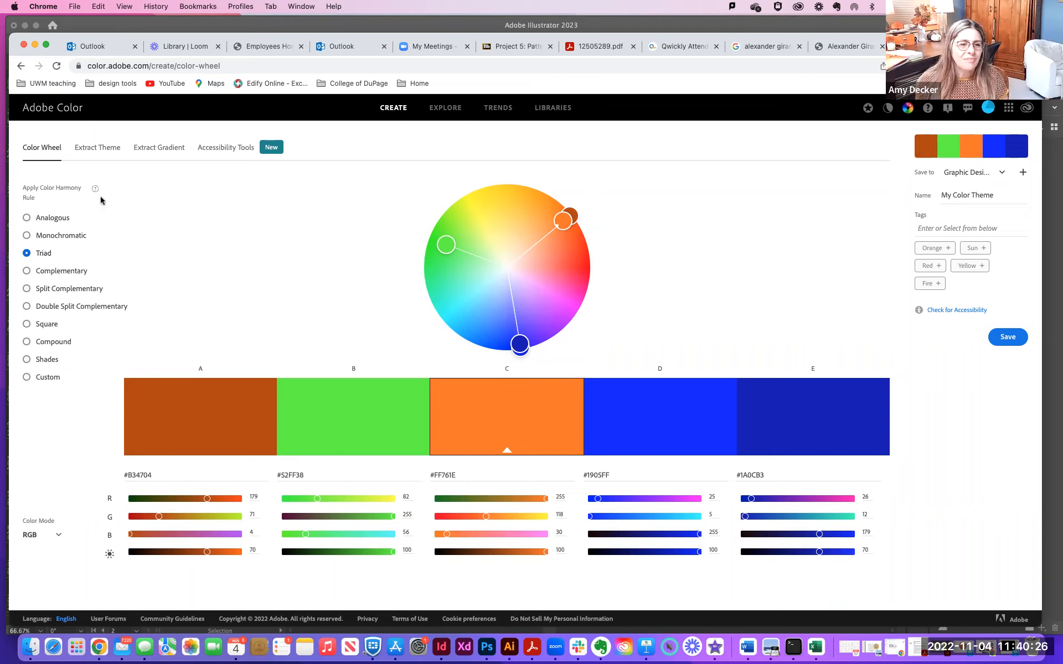
click(54, 271)
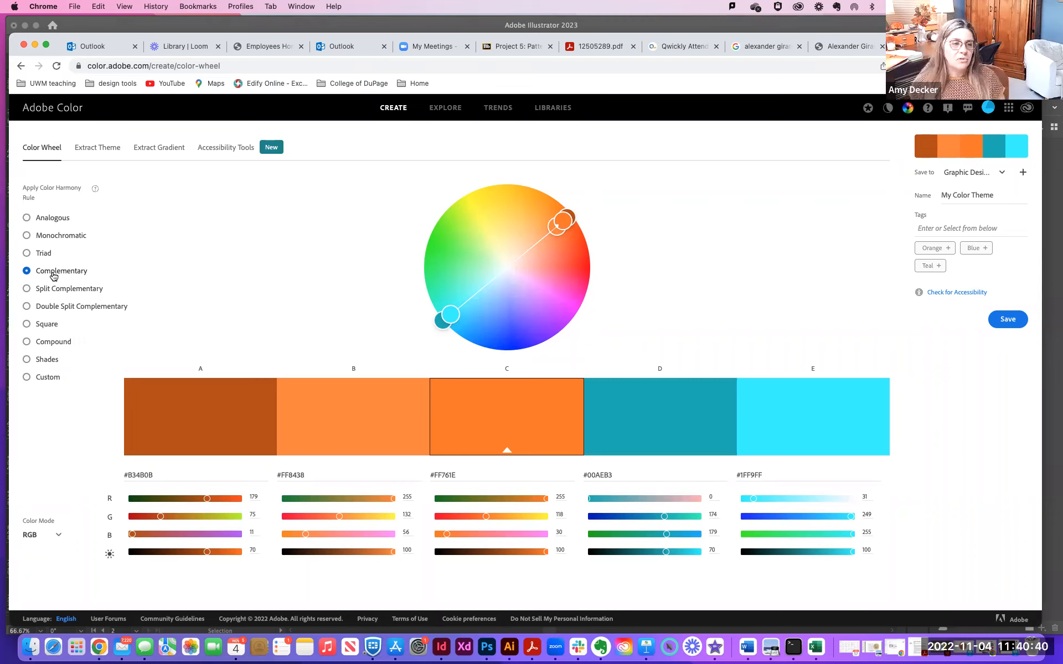
click(54, 289)
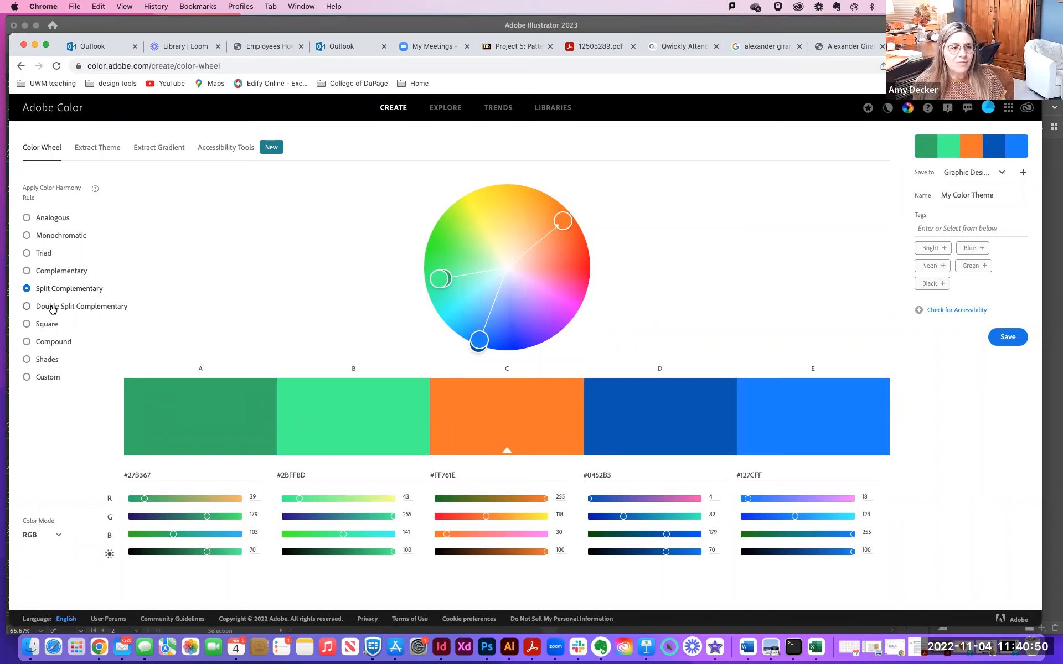
click(52, 310)
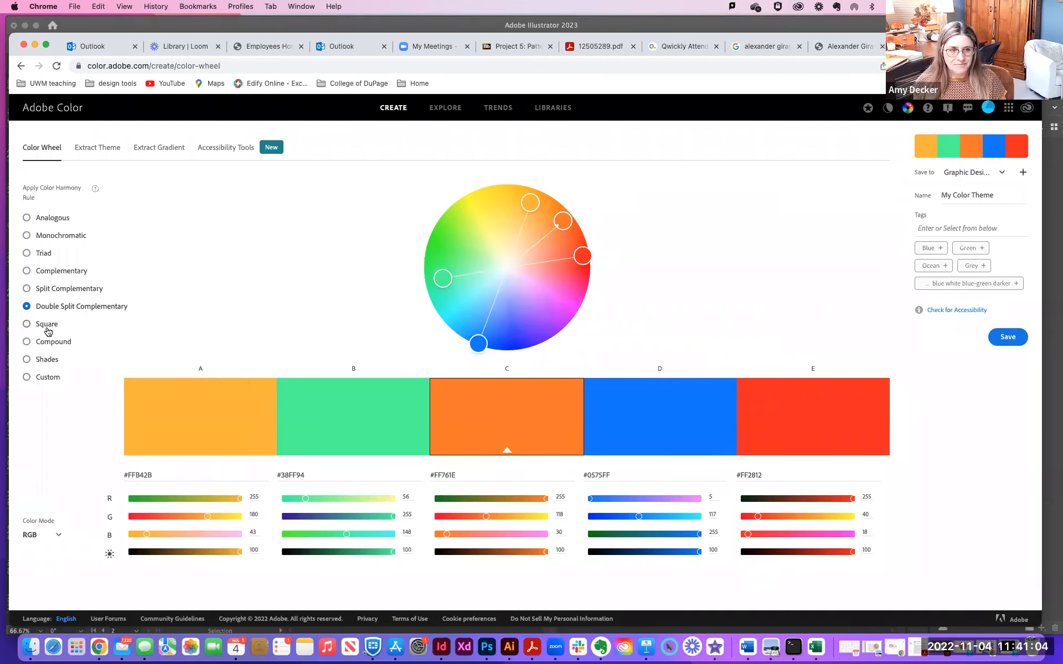
click(47, 328)
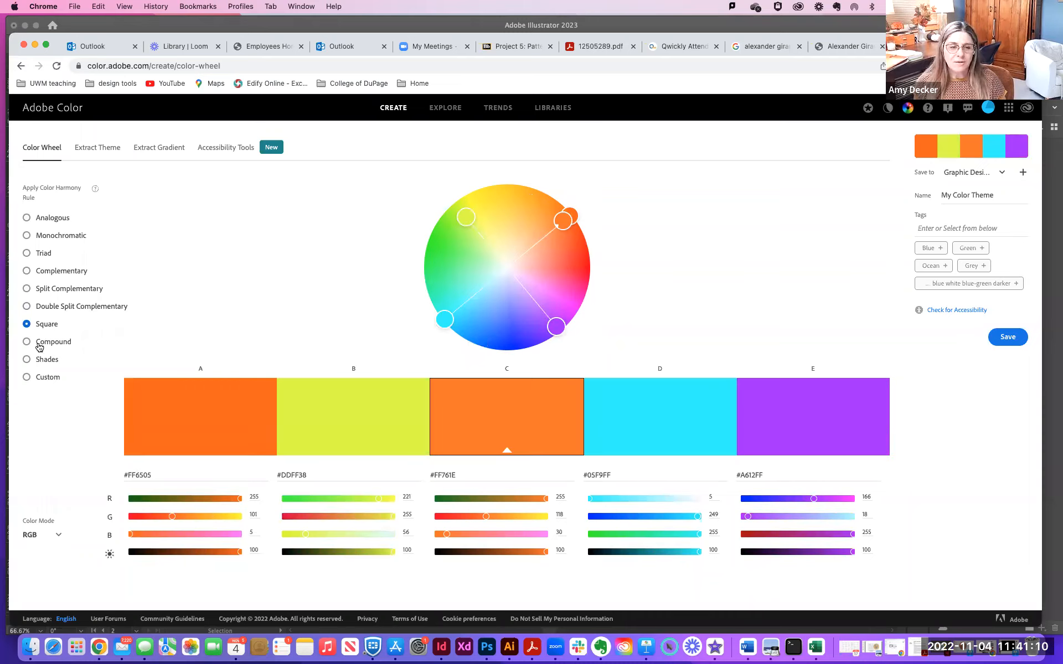
click(41, 344)
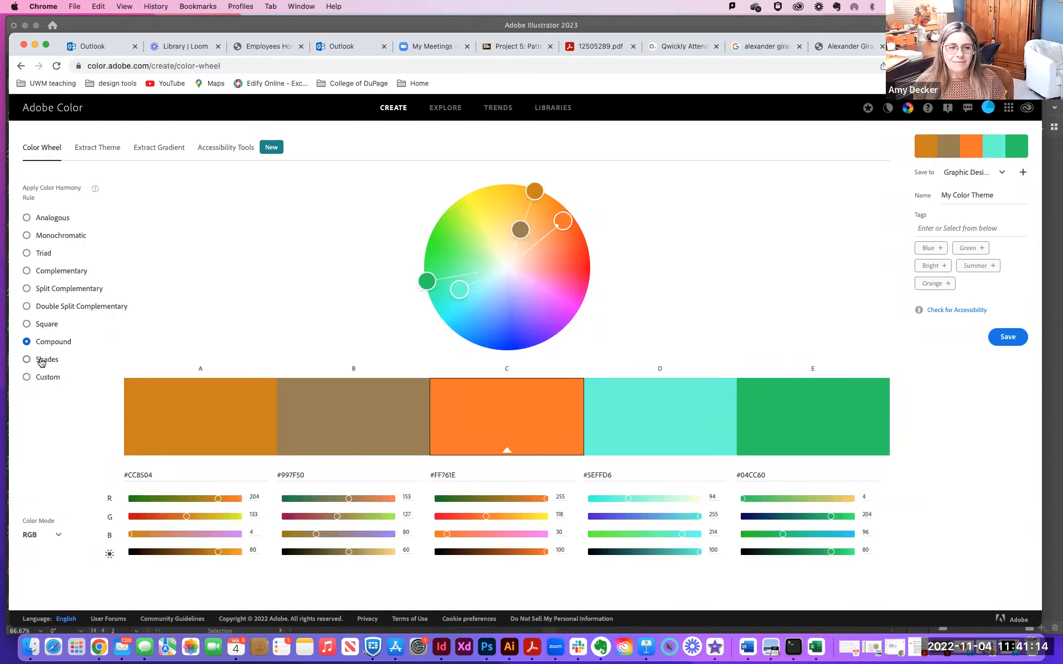
click(41, 362)
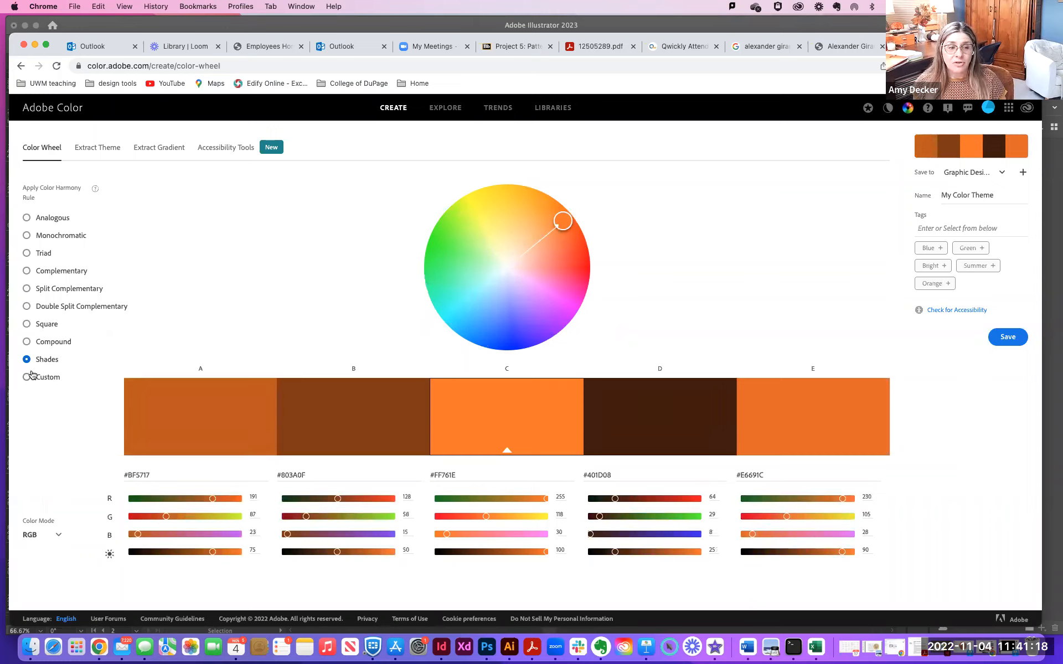
click(26, 377)
- Compare the Analogous, Triad and Complementary rules for the orange base color, then apply Split Complementary
click(38, 219)
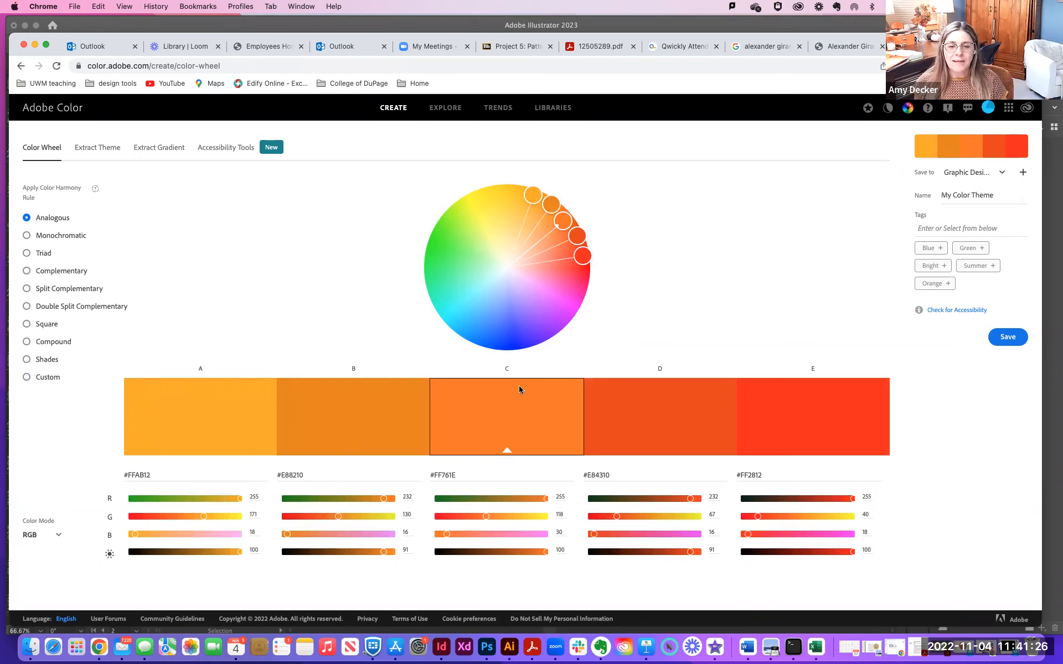
click(43, 256)
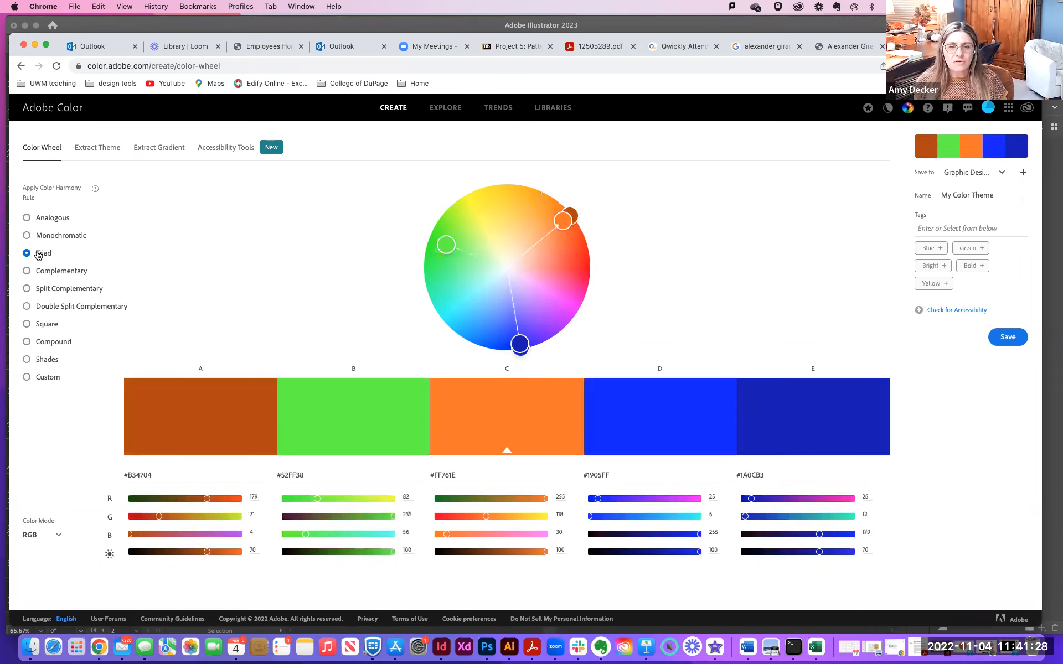
click(47, 274)
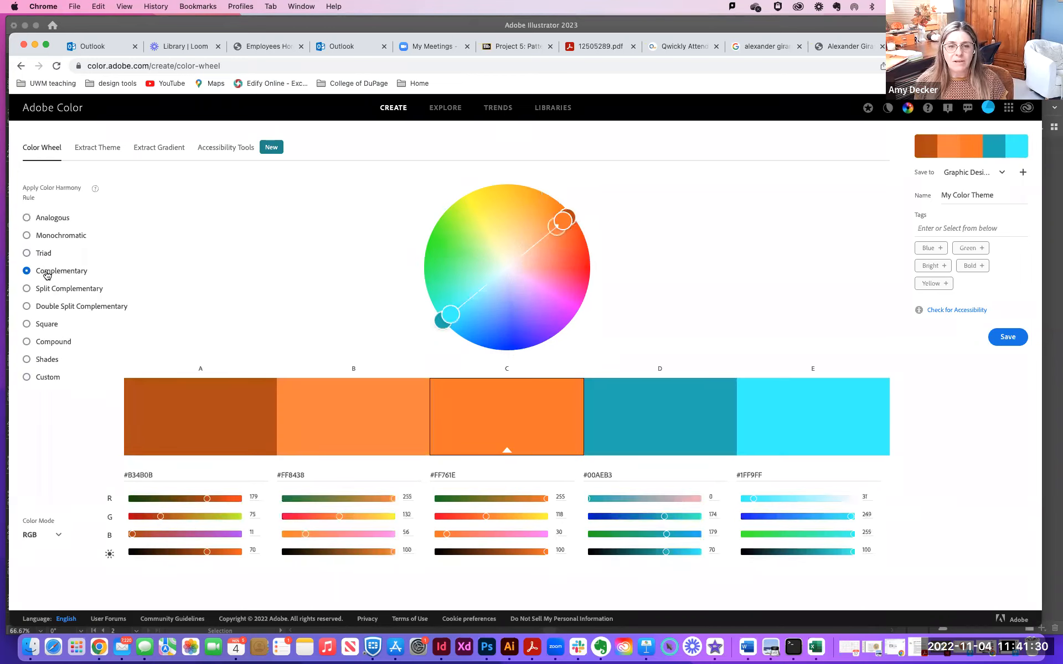
click(53, 290)
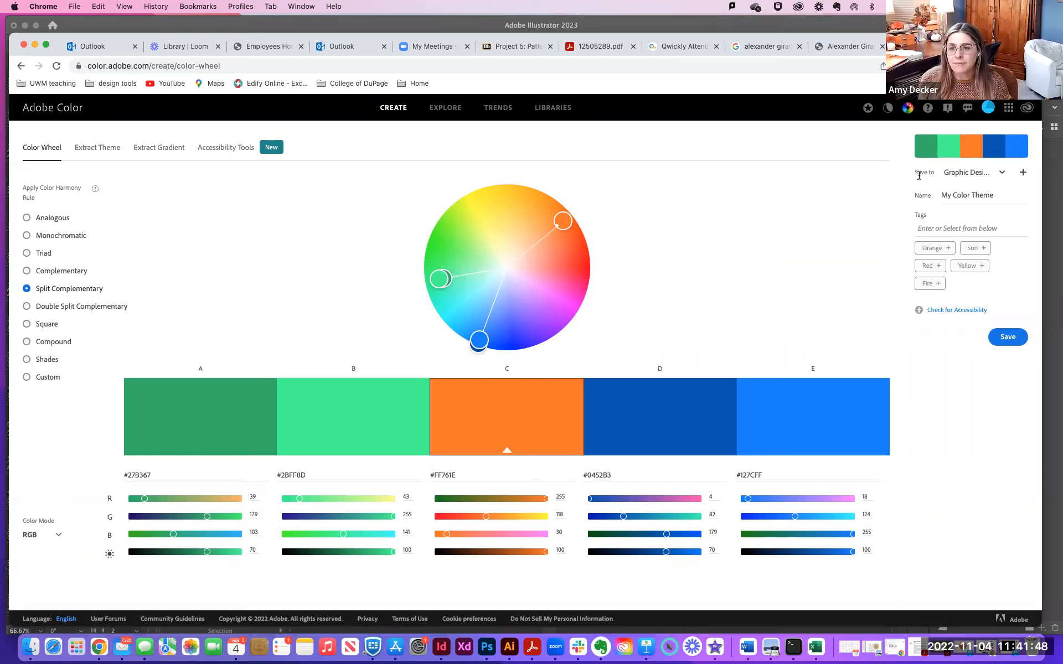
- Name the theme "Orange Split Complementary" and save it to the Graphic Design 1 Color Theory library
click(1003, 173)
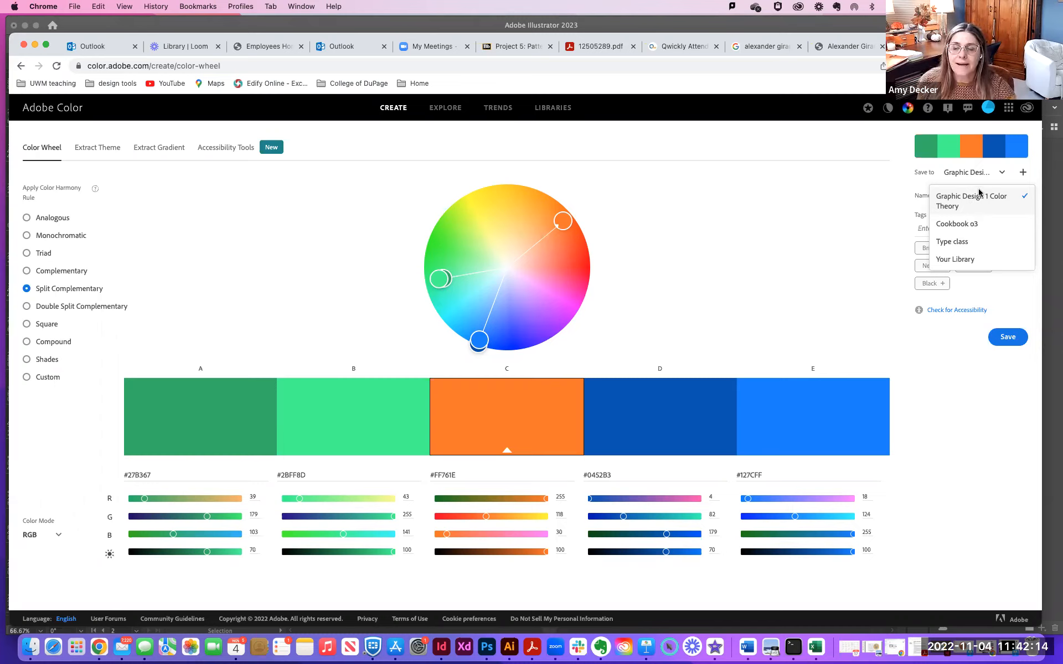
click(875, 198)
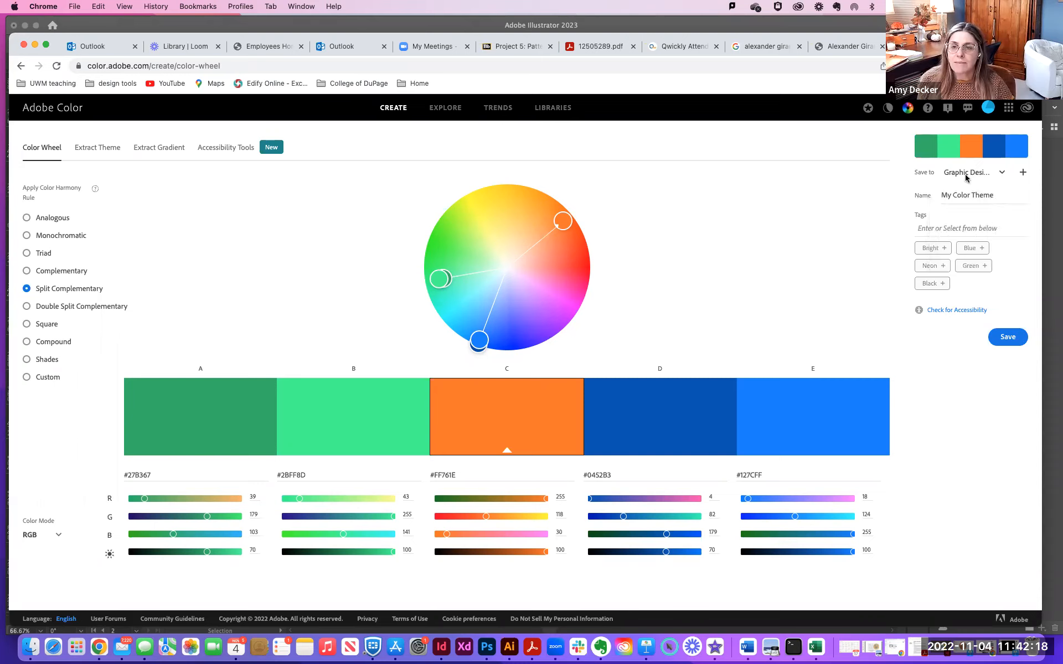
drag(941, 196, 1019, 196)
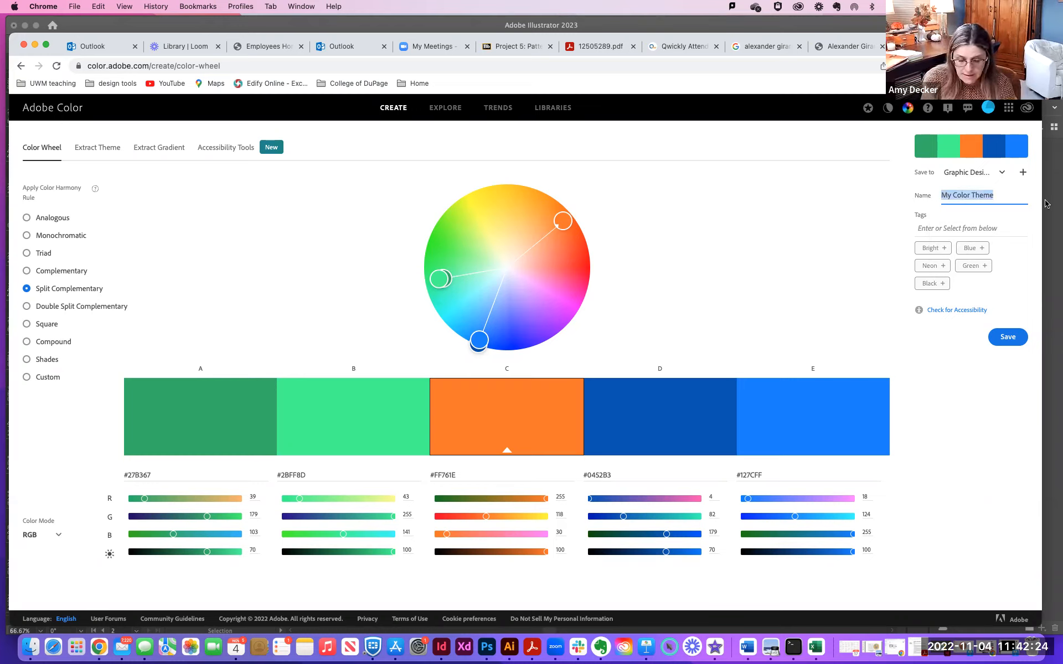
text(ORANG)
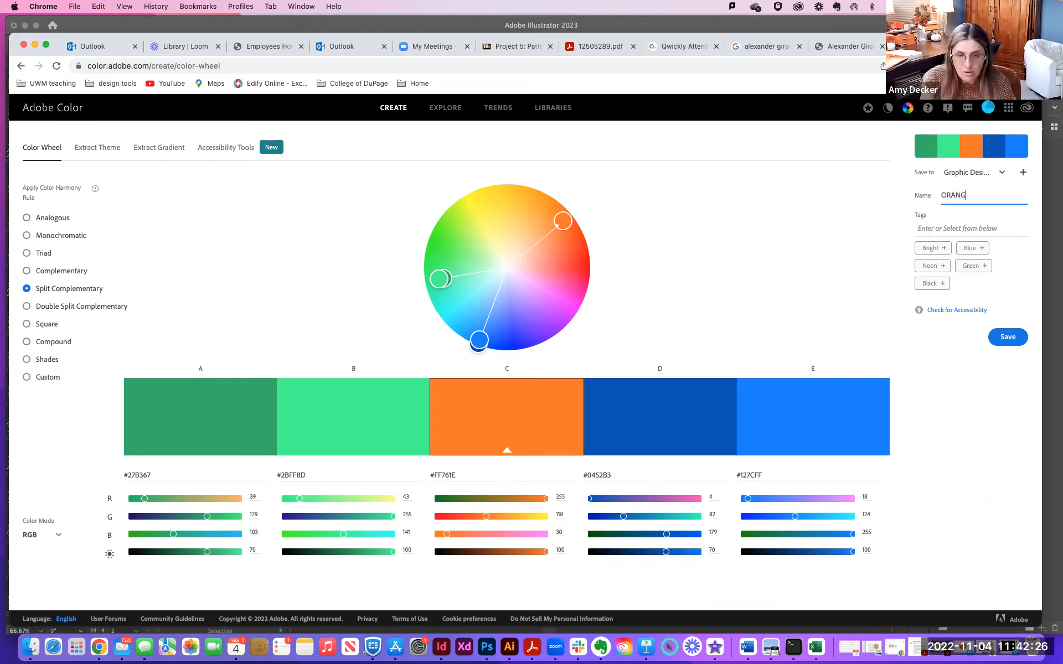
key(BackSpace)
key(BackSpace)
key(BackSpace)
key(BackSpace)
key(BackSpace)
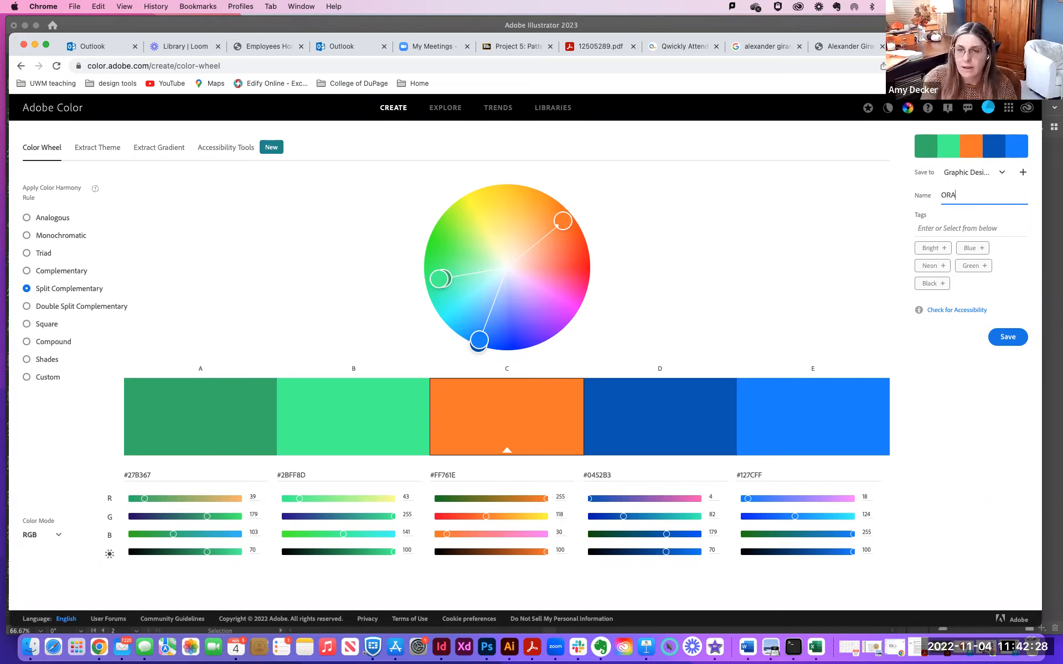
text(ange)
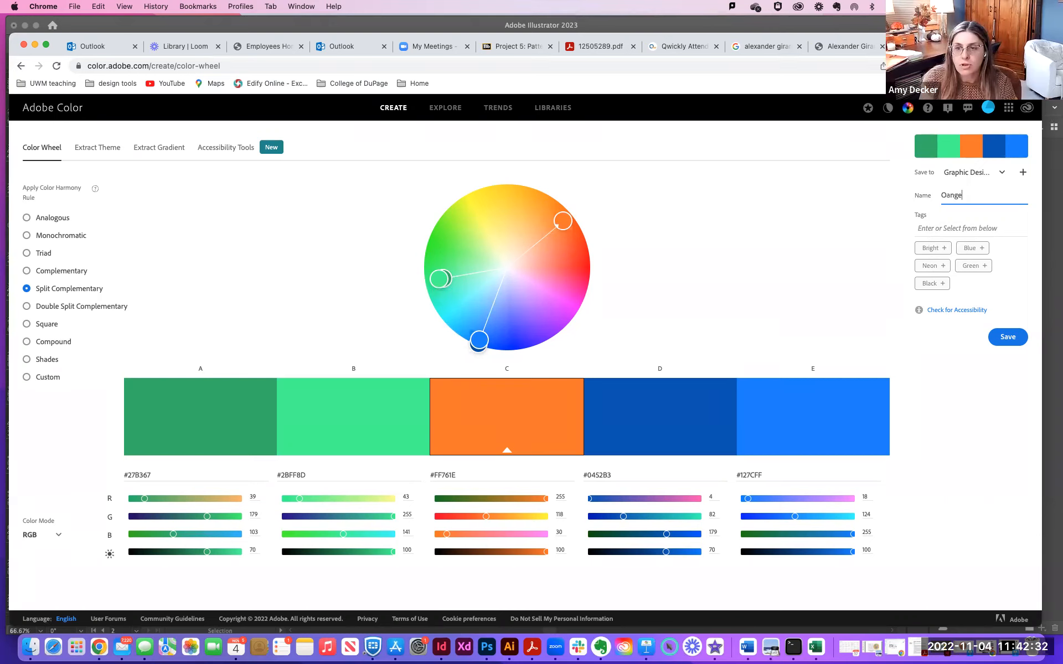
text(range Split Comple)
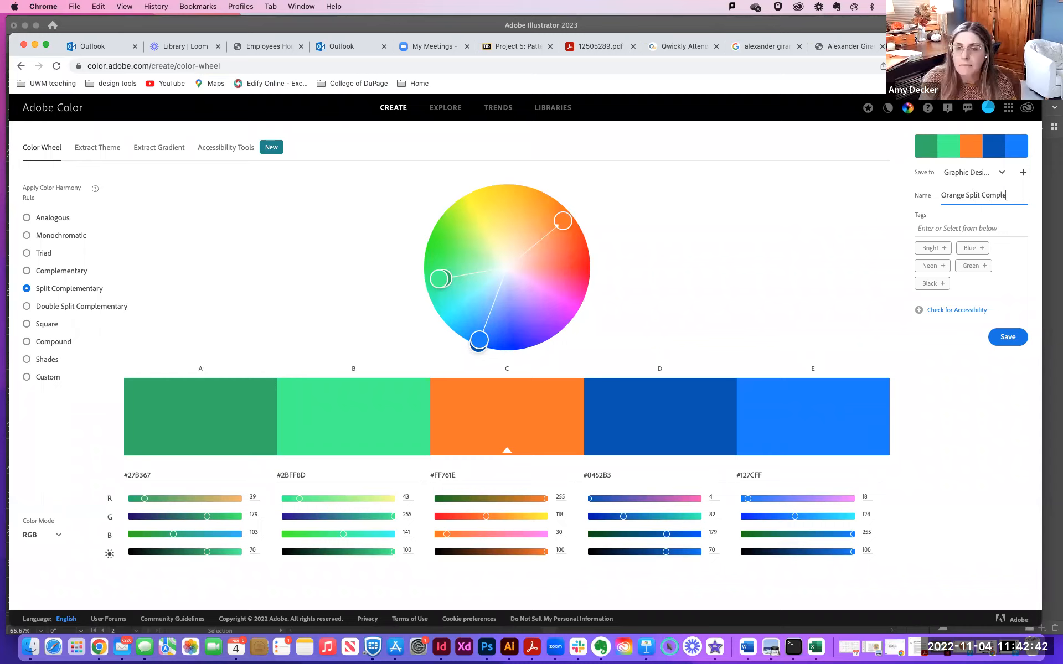
text(men)
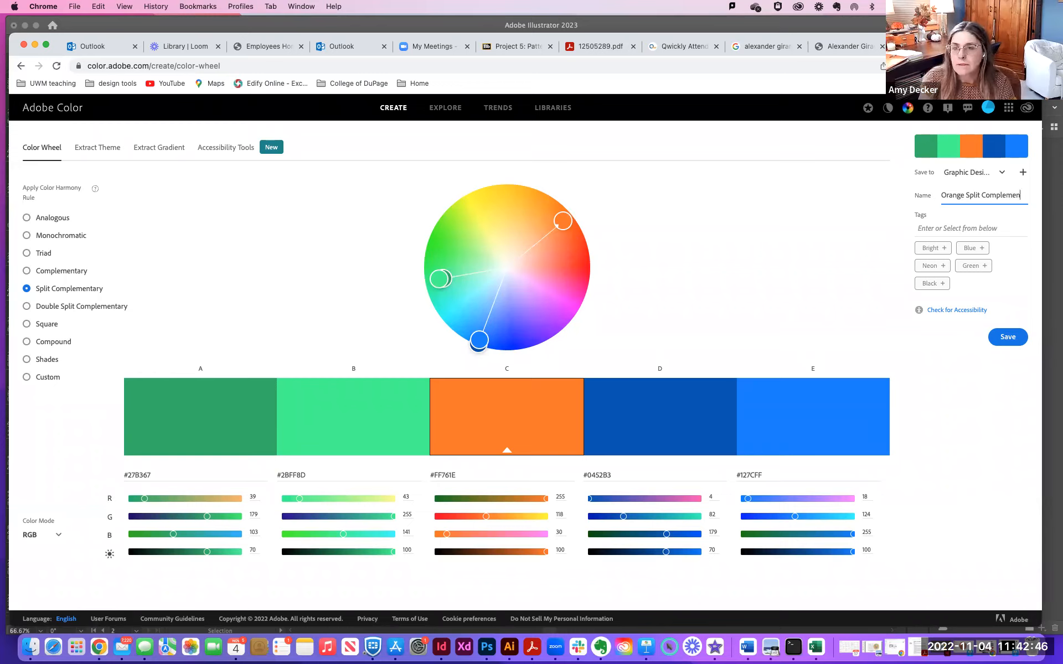
text(tary)
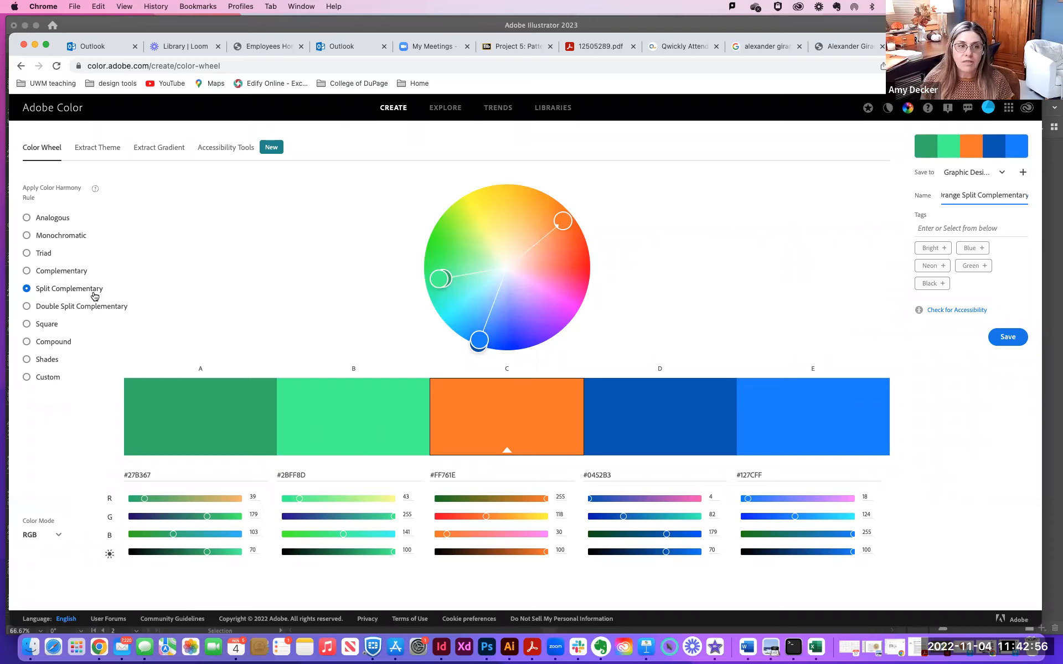
click(1006, 338)
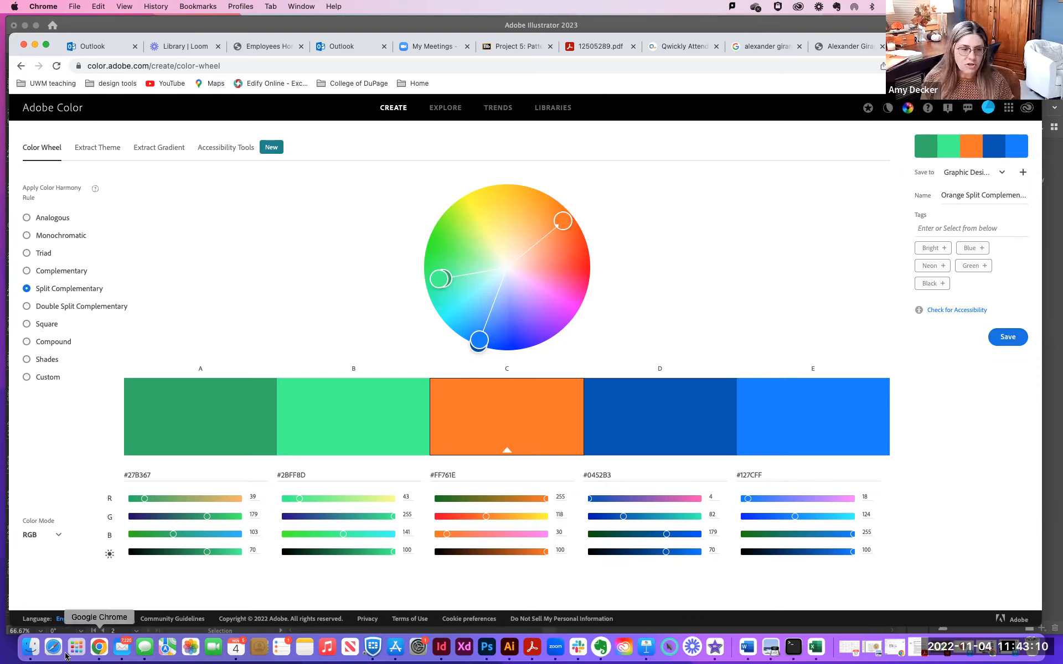
click(31, 646)
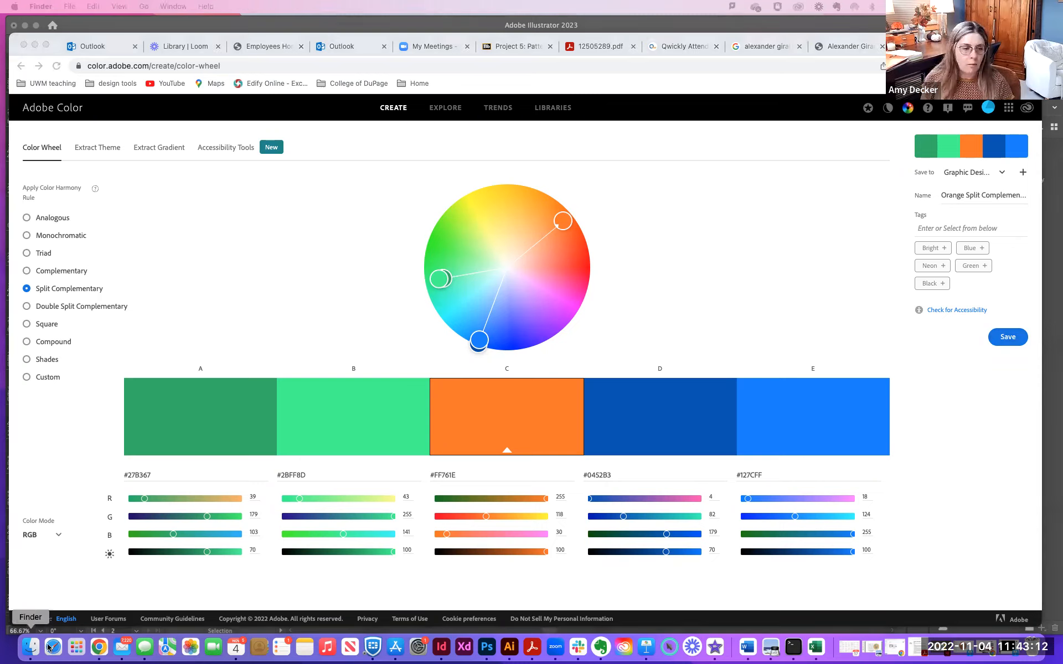
click(52, 651)
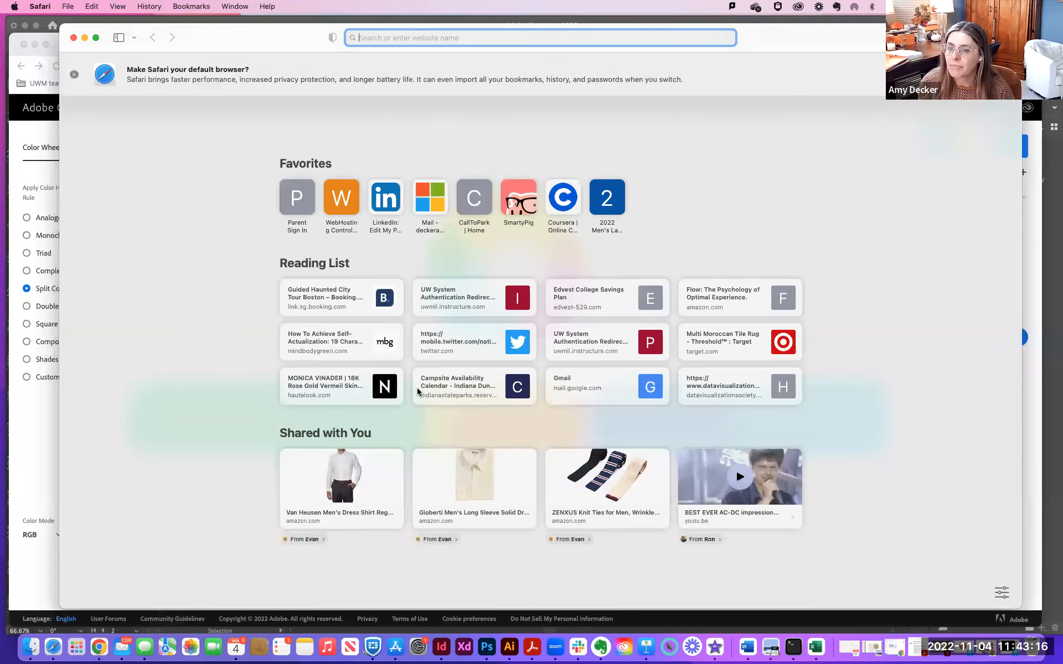
click(85, 38)
- Bring GRDSN-1102_Project 5.pdf into view in Acrobat Pro and read the Part 2 instructions on using the color wheel
click(25, 655)
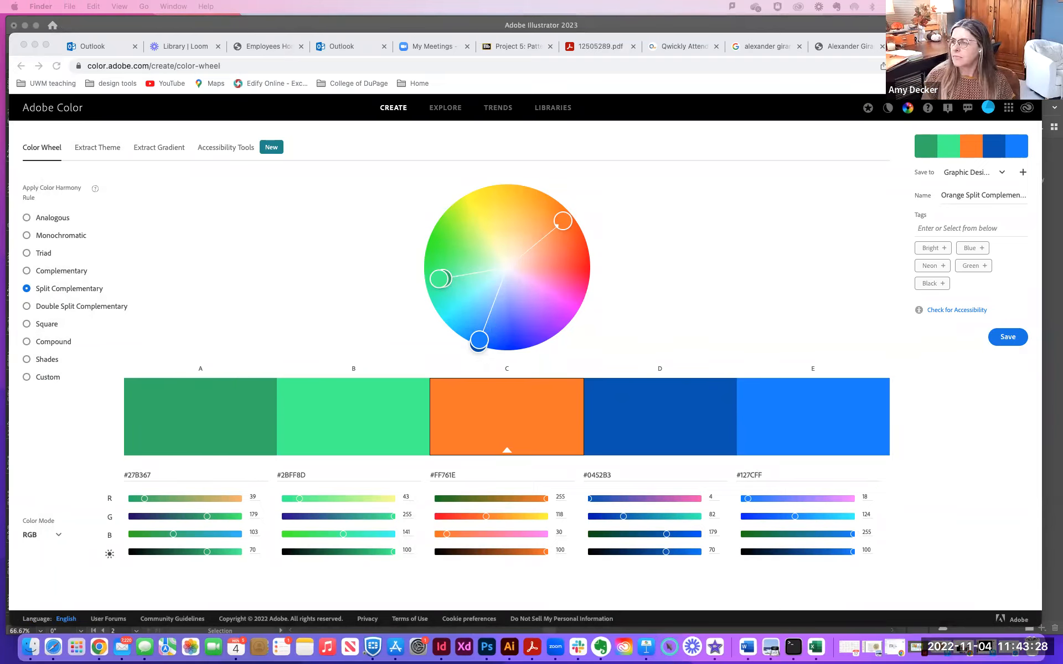
drag(1060, 110, 604, 17)
scroll(638, 289, down, 15)
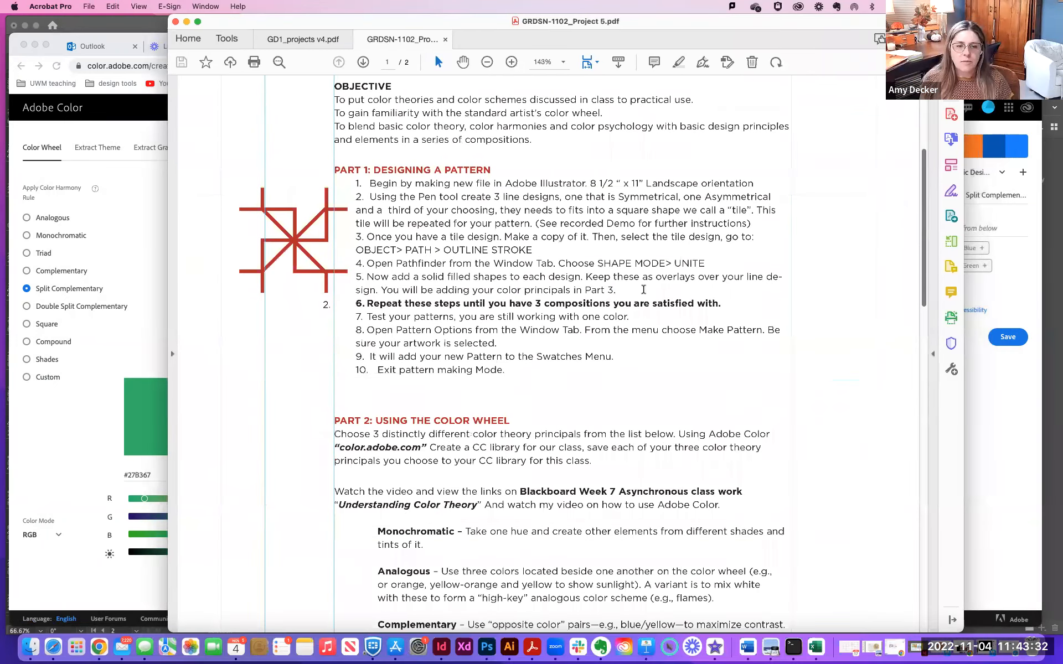
scroll(645, 288, down, 1)
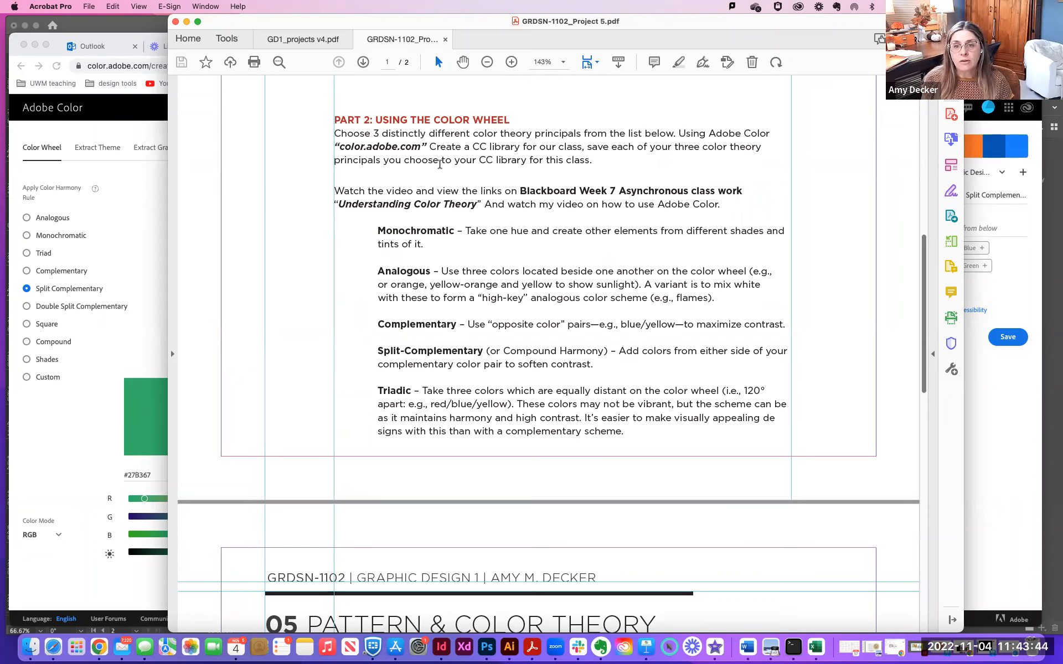
- Read the Part 3 Applying Colorways instructions, highlighting Pattern 1's hue, value and chroma entries one after another
scroll(499, 173, down, 3)
scroll(500, 173, down, 15)
scroll(499, 172, down, 3)
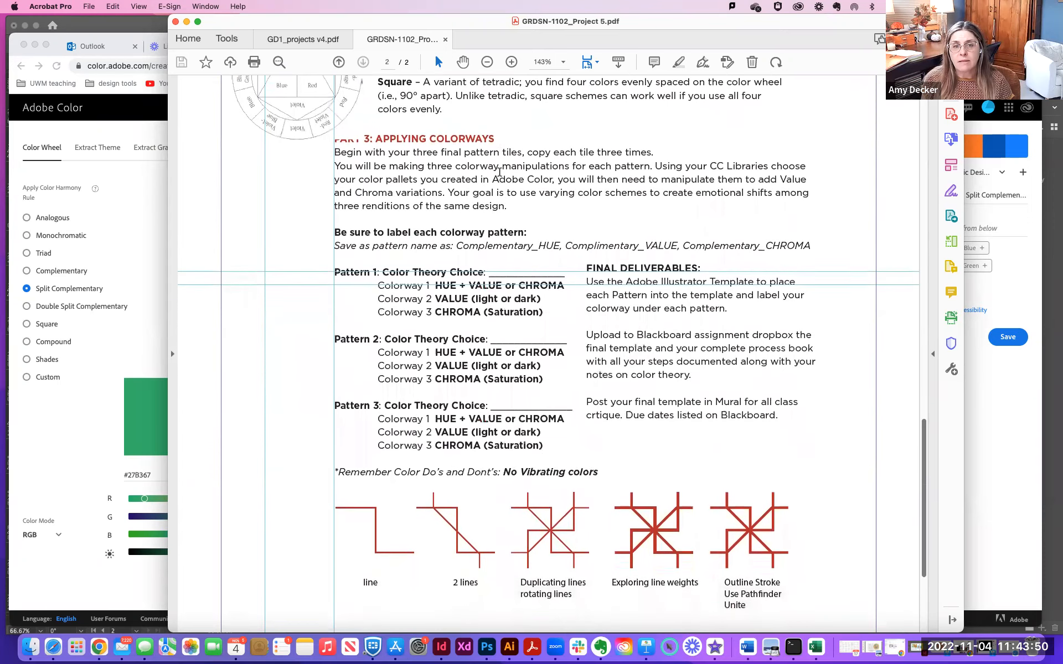
scroll(500, 176, down, 1)
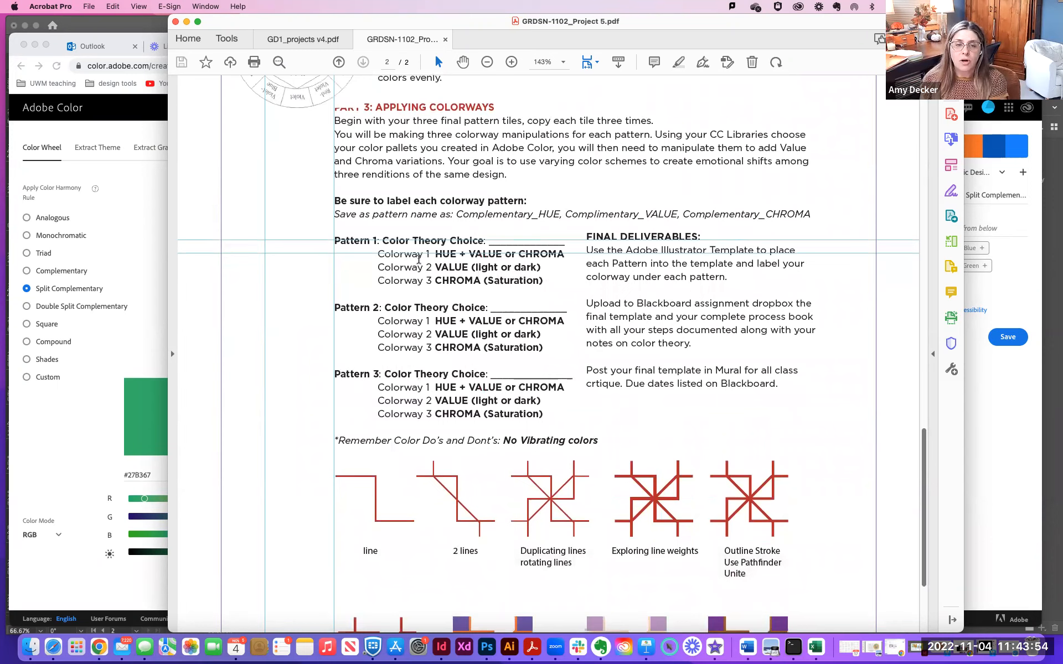
drag(435, 254, 556, 253)
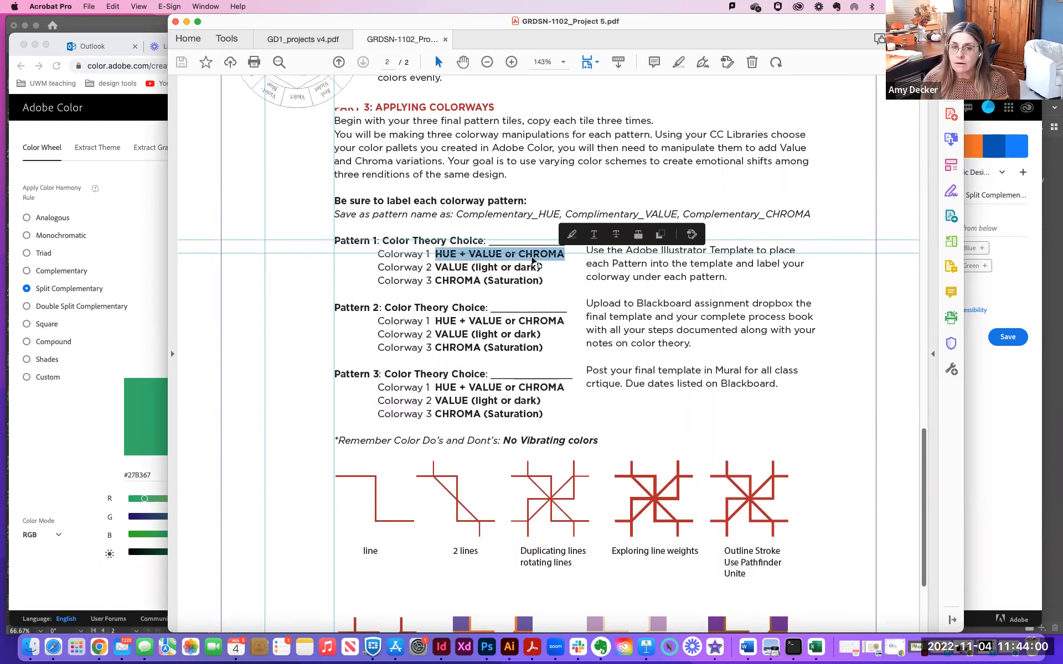
click(433, 267)
drag(433, 268, 543, 268)
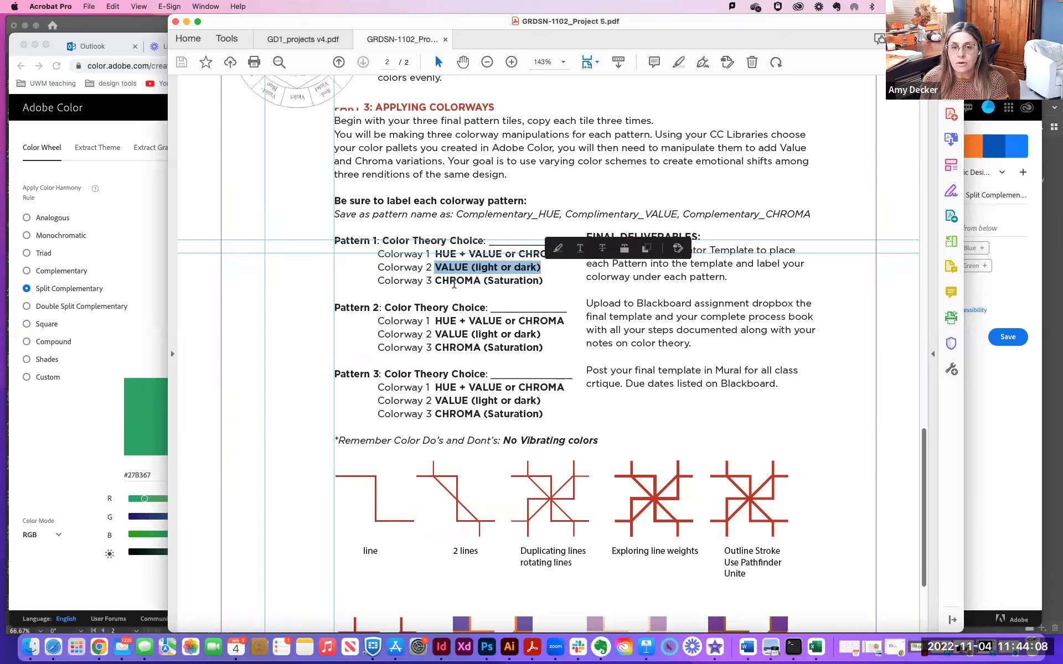
click(455, 283)
drag(436, 282, 544, 284)
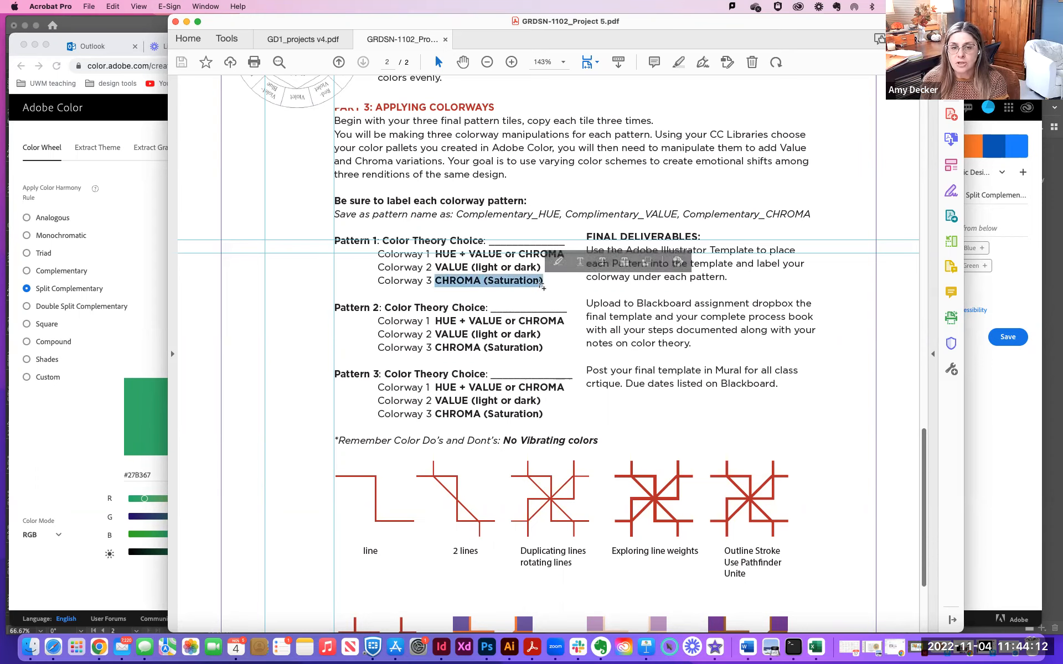
- Return to Adobe Color and lighten the split complementary theme to pale tints, with the orange base at about #FFB786
drag(279, 21, 1062, 108)
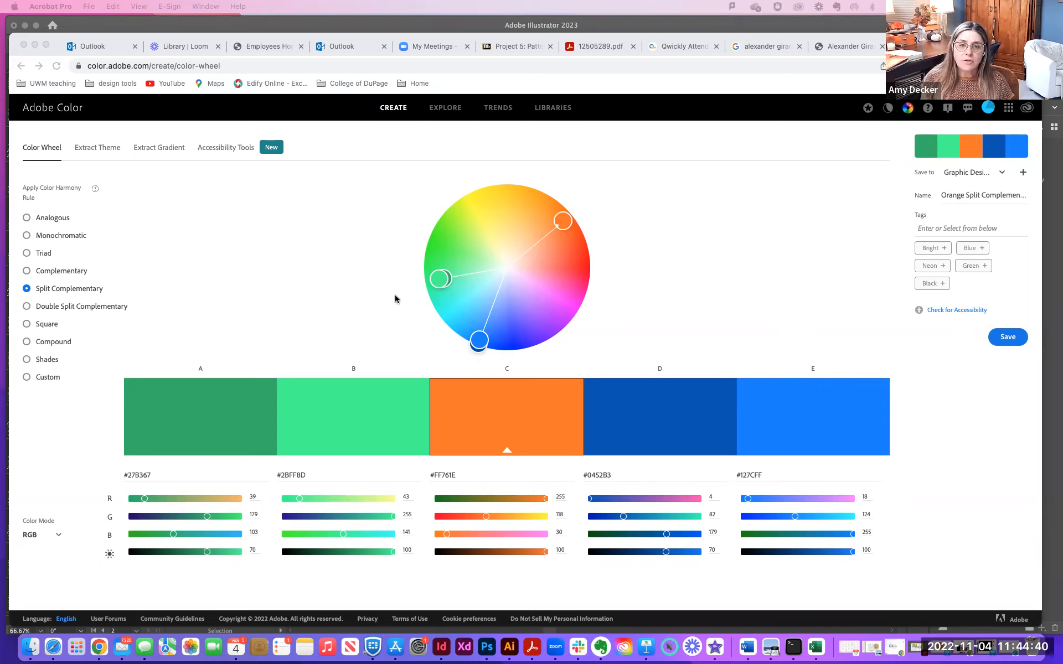
click(563, 223)
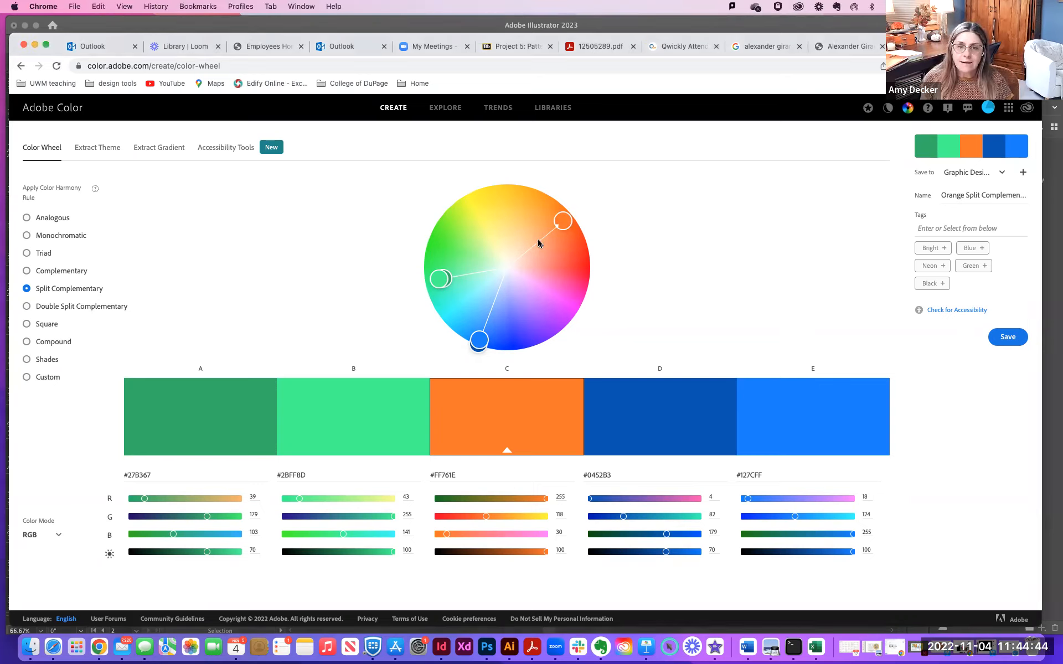
drag(479, 338, 479, 270)
drag(547, 230, 542, 234)
drag(503, 282, 484, 267)
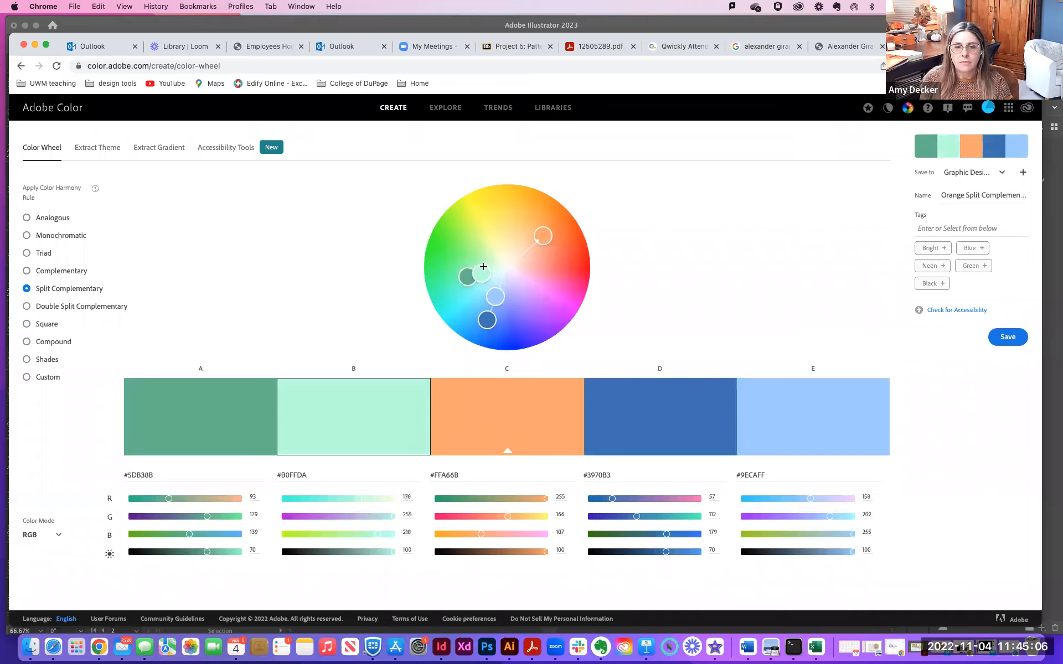
drag(543, 239, 542, 239)
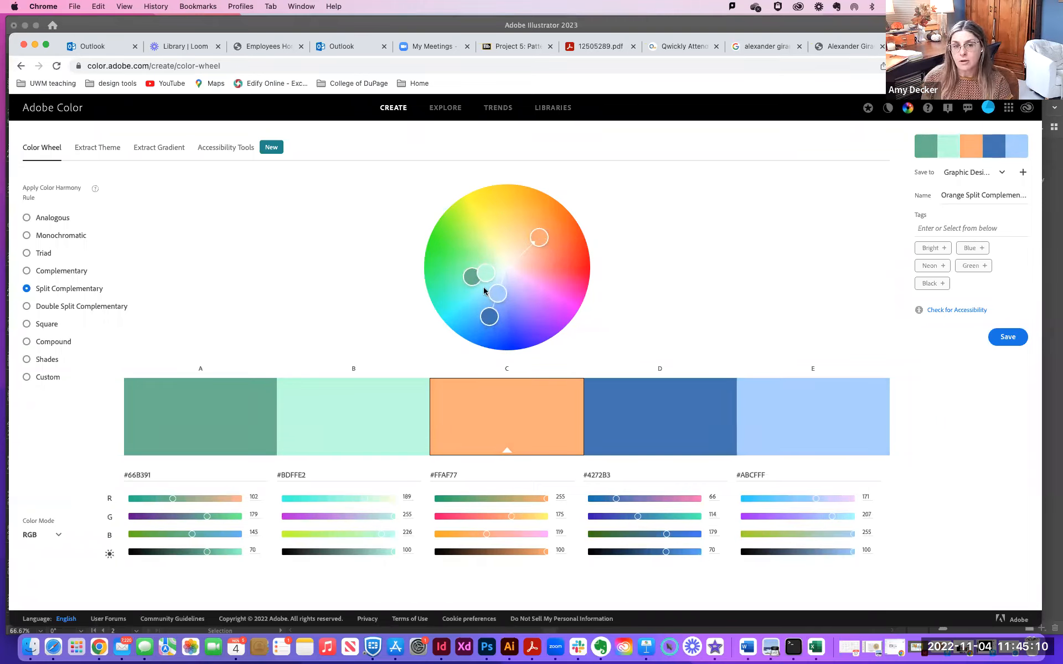
key(super+z)
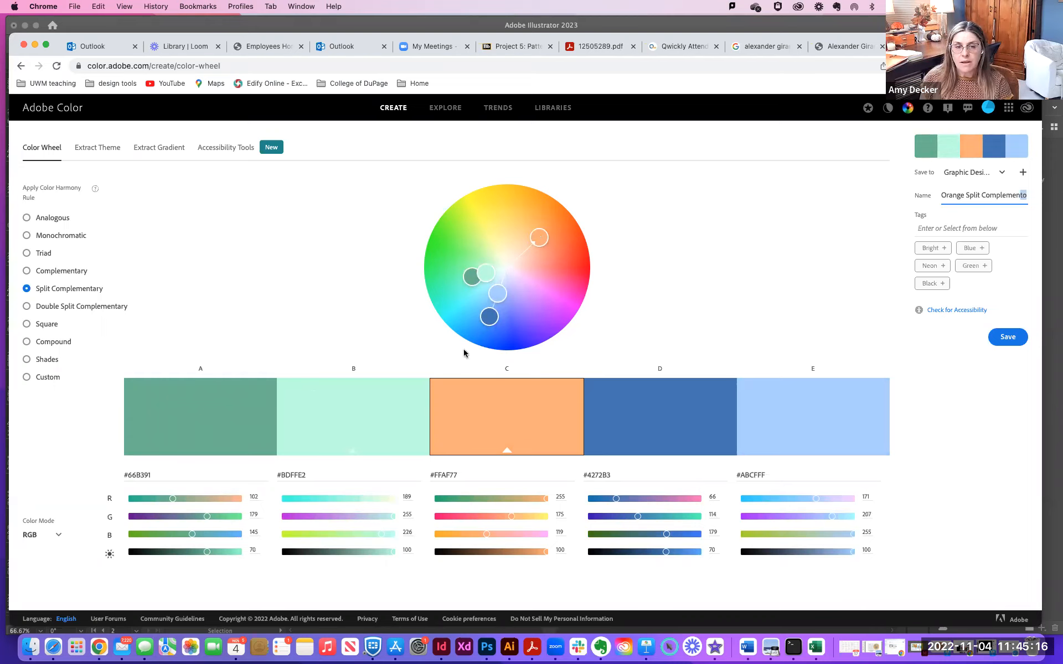
drag(541, 233, 537, 237)
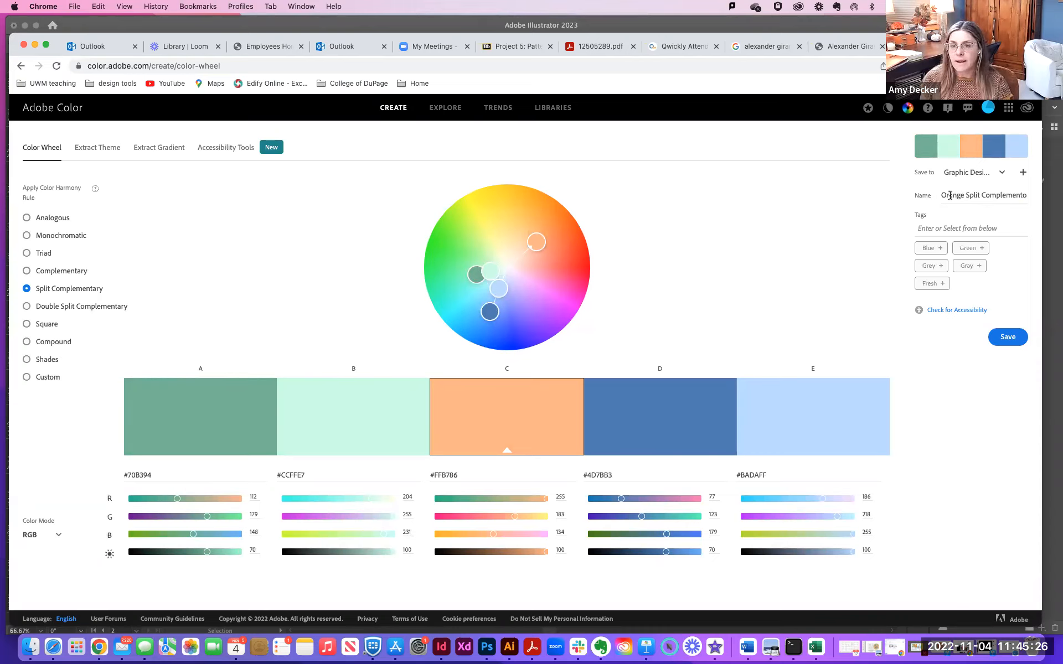
- Insert "VALUE" after "Orange" in the theme name and save the theme to the Graphic Design 1 Color Theory library
click(966, 195)
text(VALU)
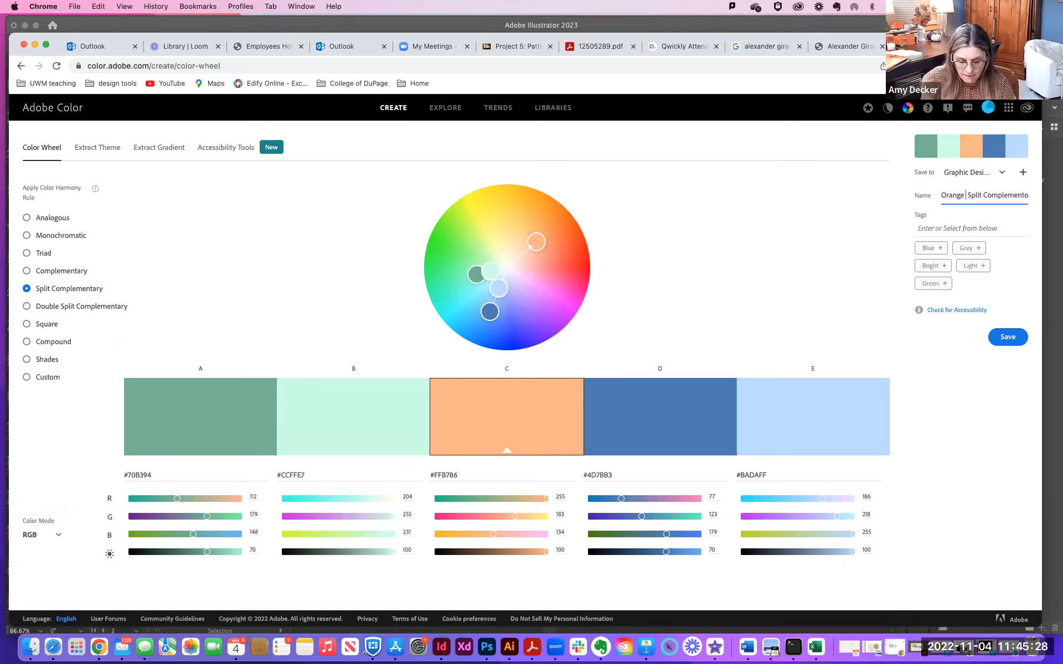
text(E)
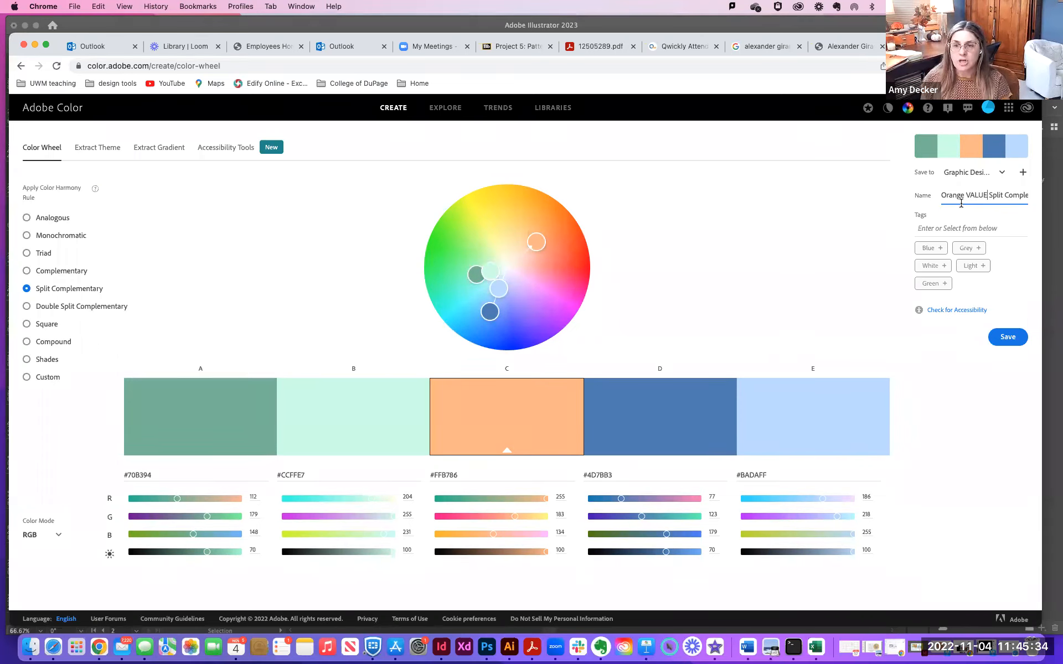
click(1005, 338)
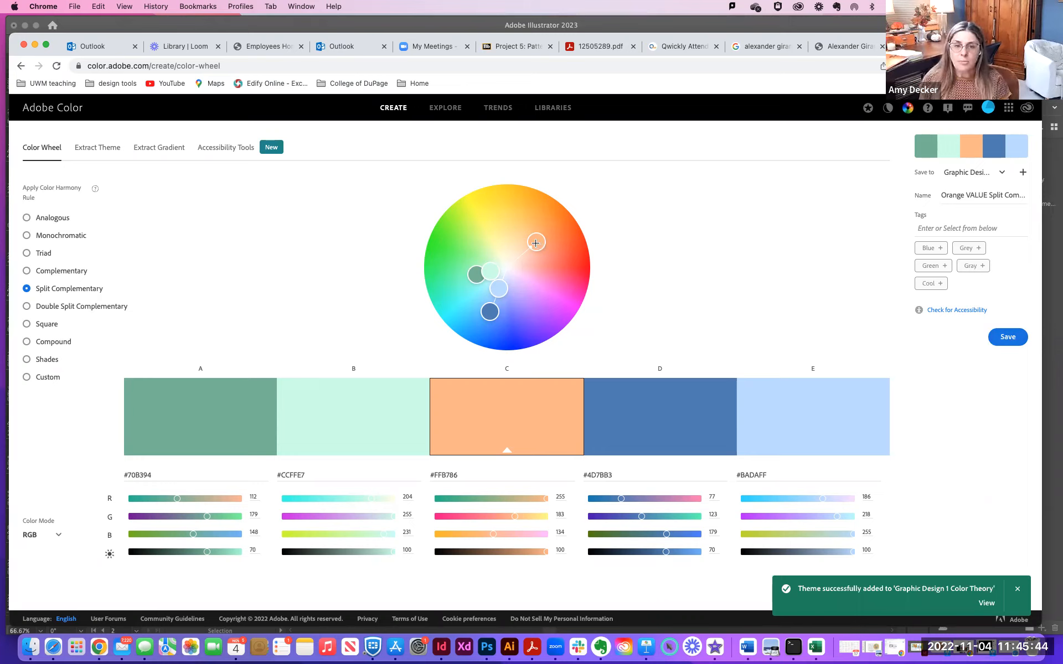
- Resaturate the theme on the color wheel, moving the orange base to about #FF7214 and adjusting the green and blue harmony colors
drag(556, 230, 563, 217)
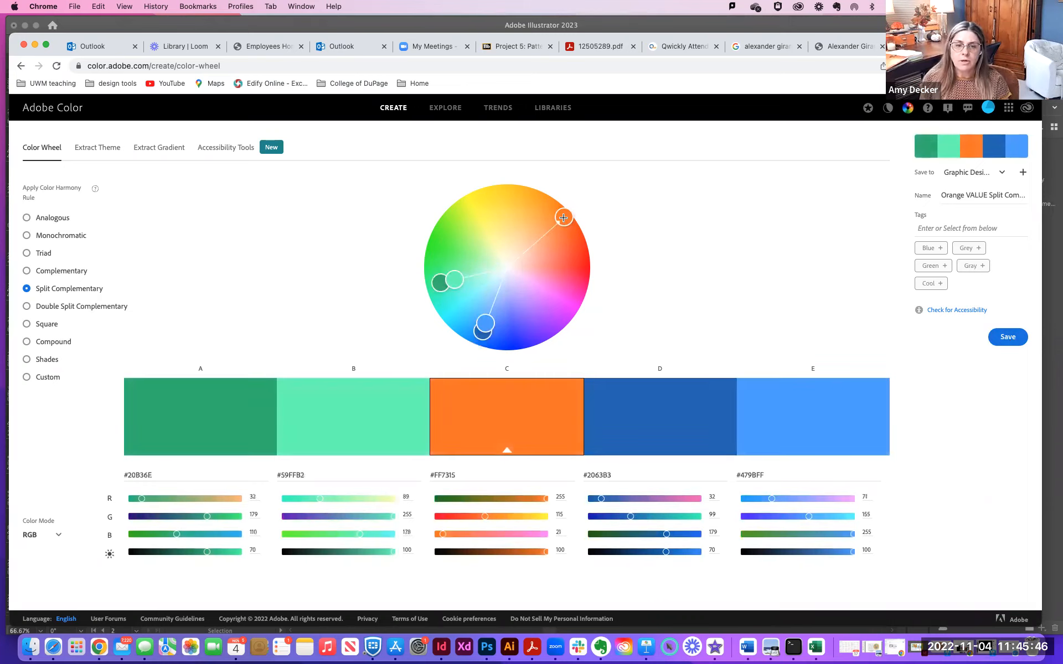
click(428, 287)
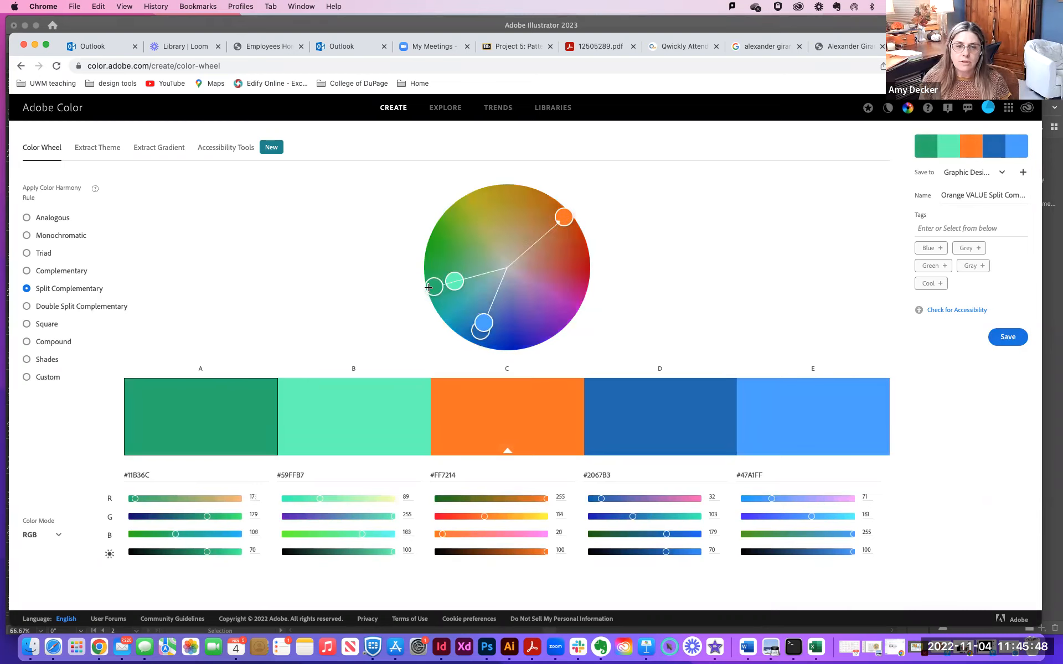
click(478, 335)
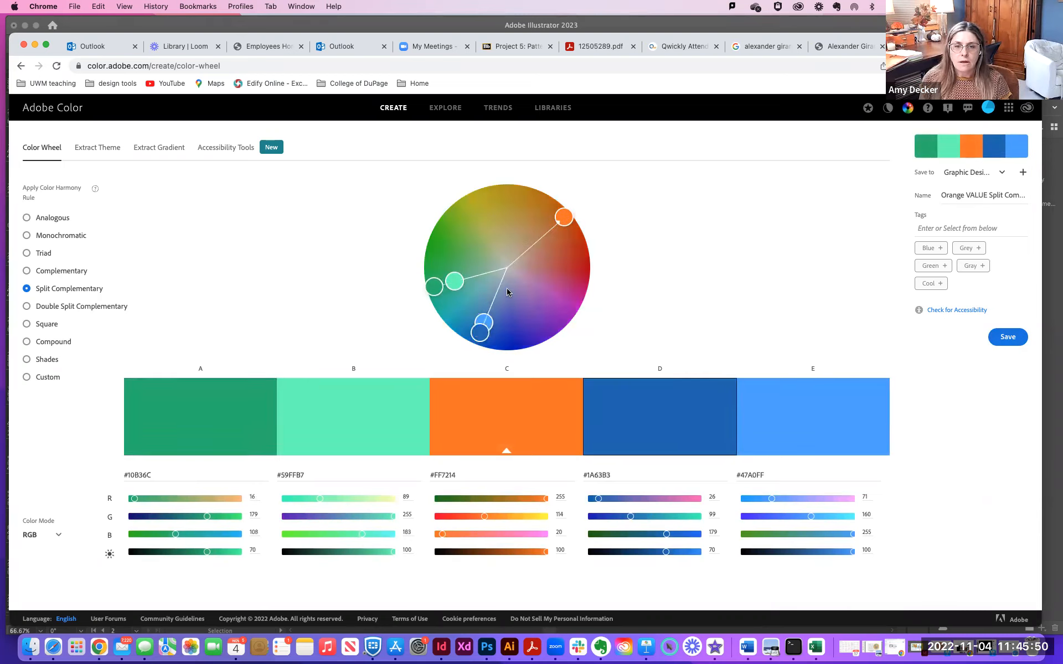
drag(485, 323, 477, 330)
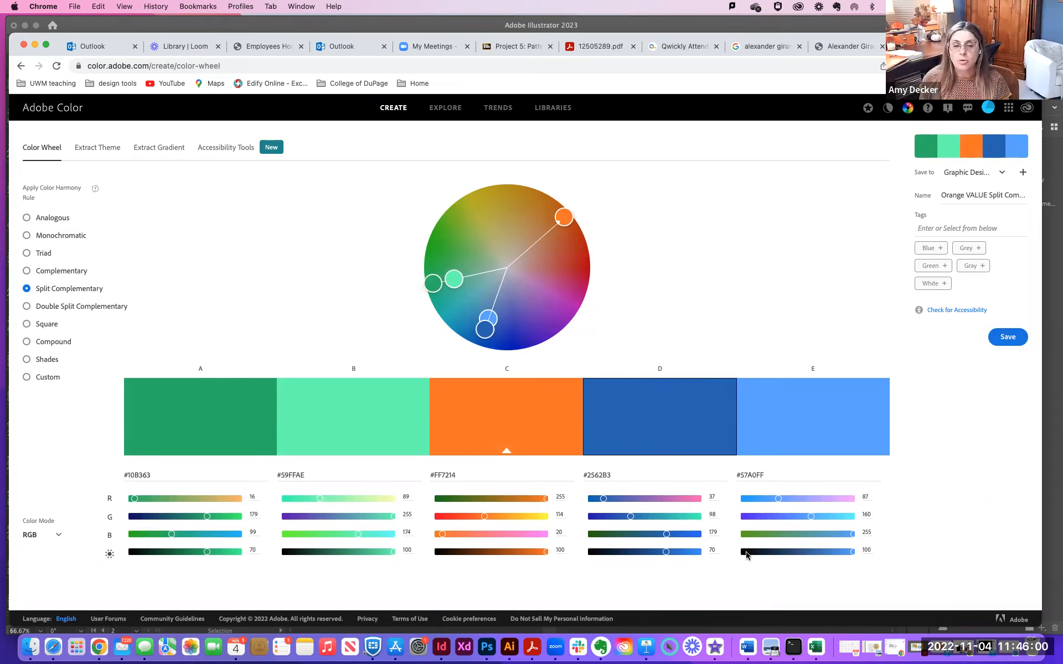
- Lower the brightness of color E to 54, color D to 52 and base color C to 48
click(801, 552)
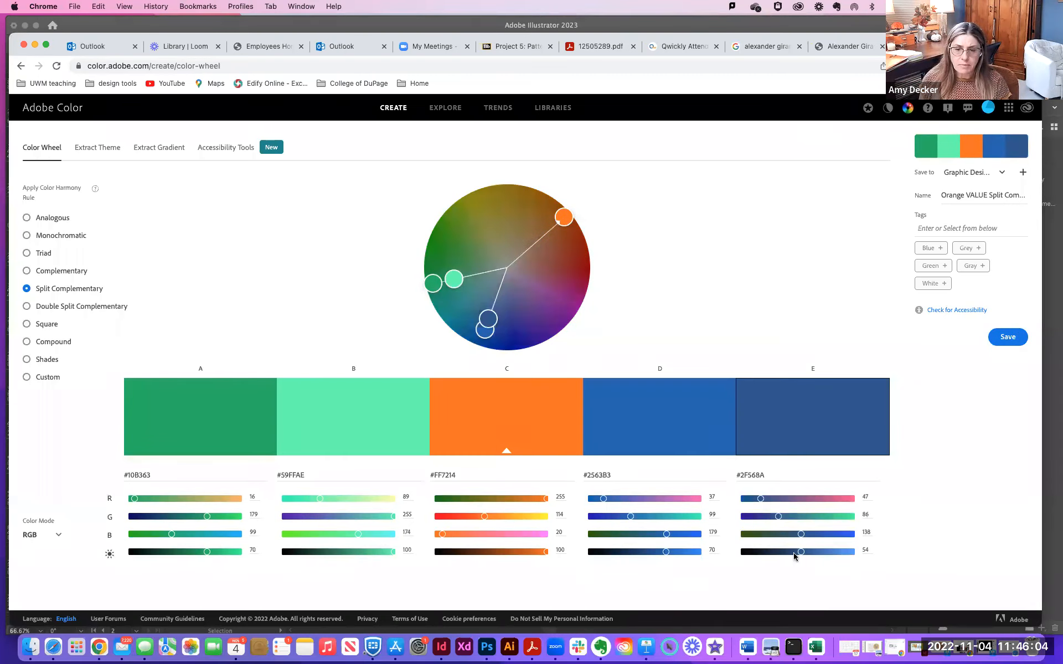
click(790, 552)
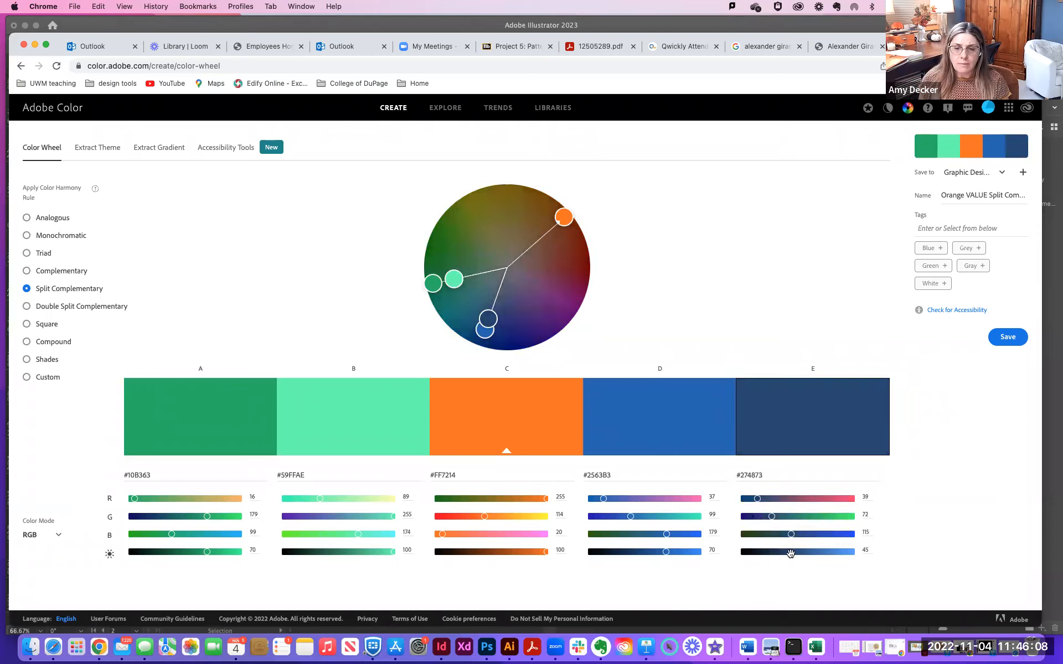
click(801, 552)
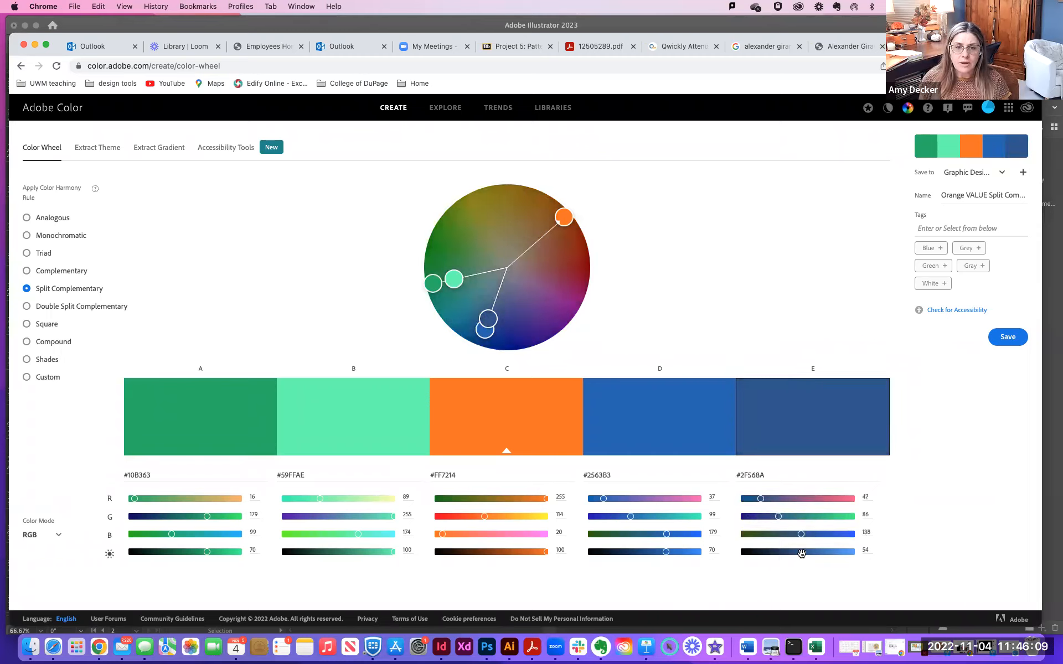
click(645, 552)
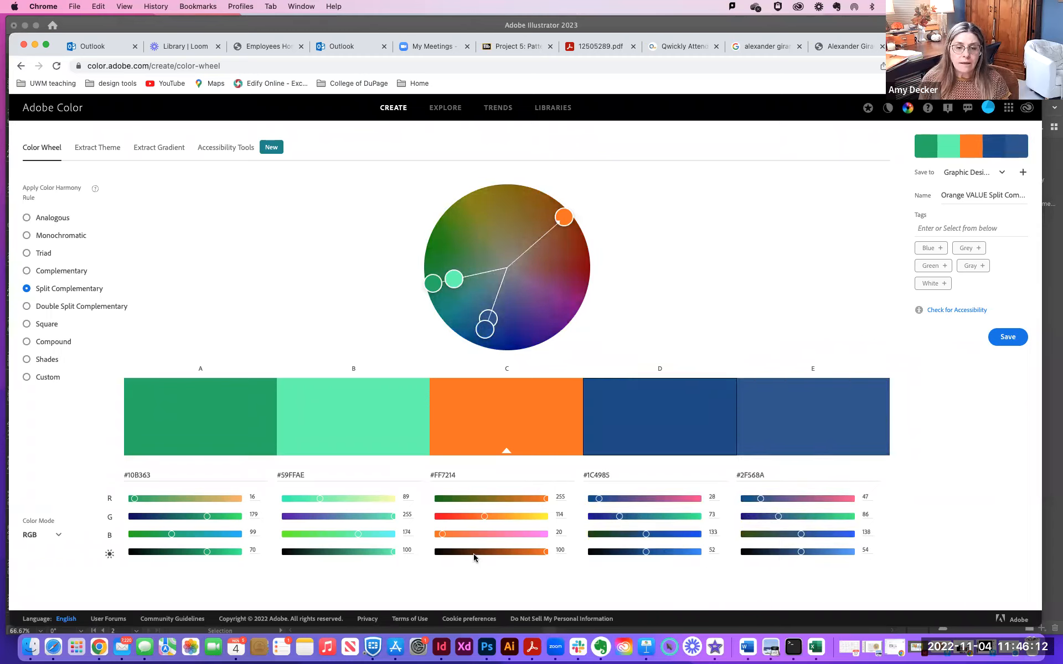
click(488, 551)
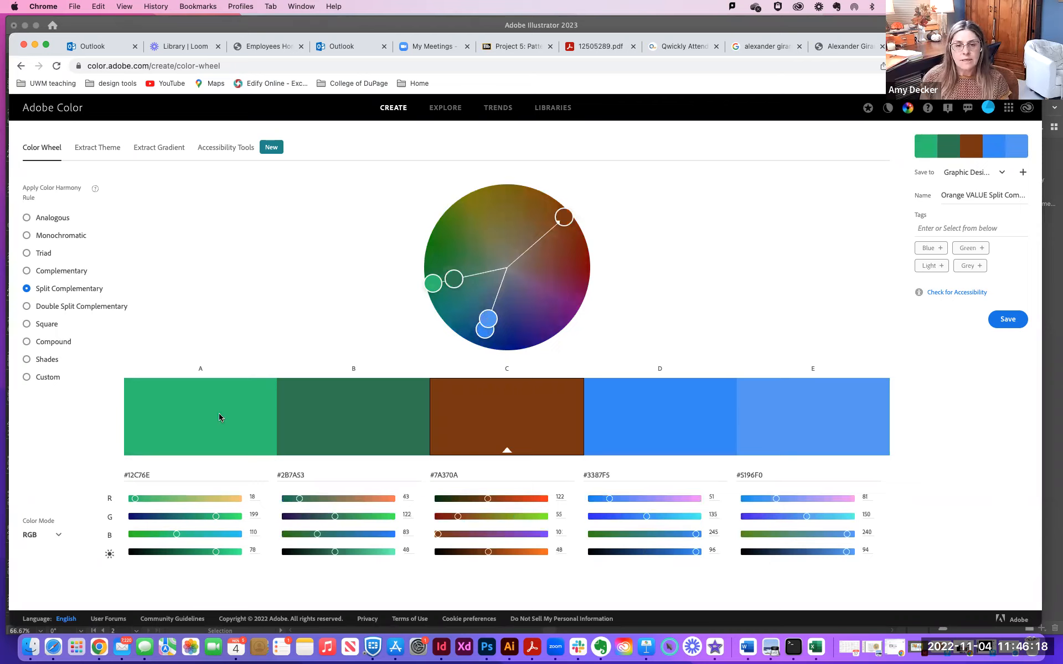
- Darken the two greens, setting color B's brightness to about 45 and color A's to 43
click(320, 554)
drag(320, 553, 333, 553)
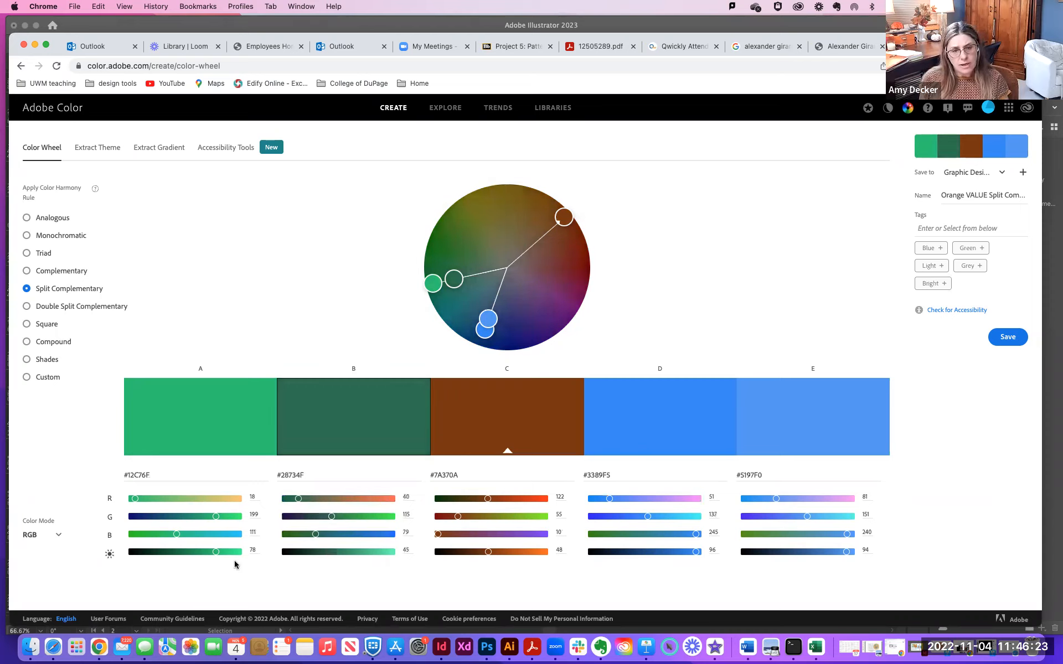
drag(176, 534, 170, 535)
click(181, 554)
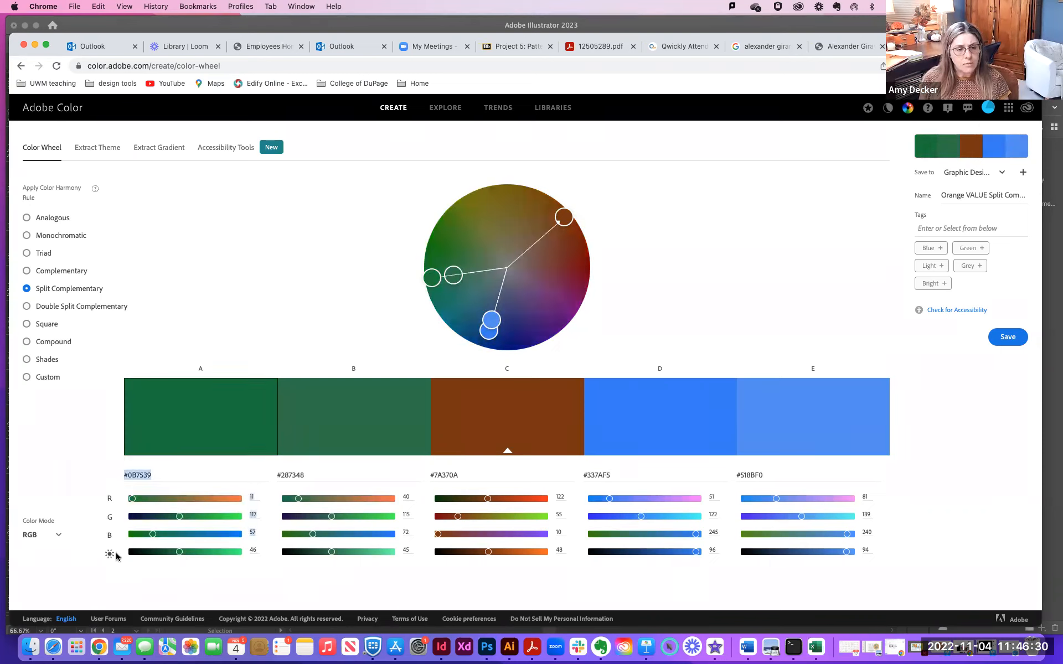
click(176, 553)
drag(176, 552, 176, 552)
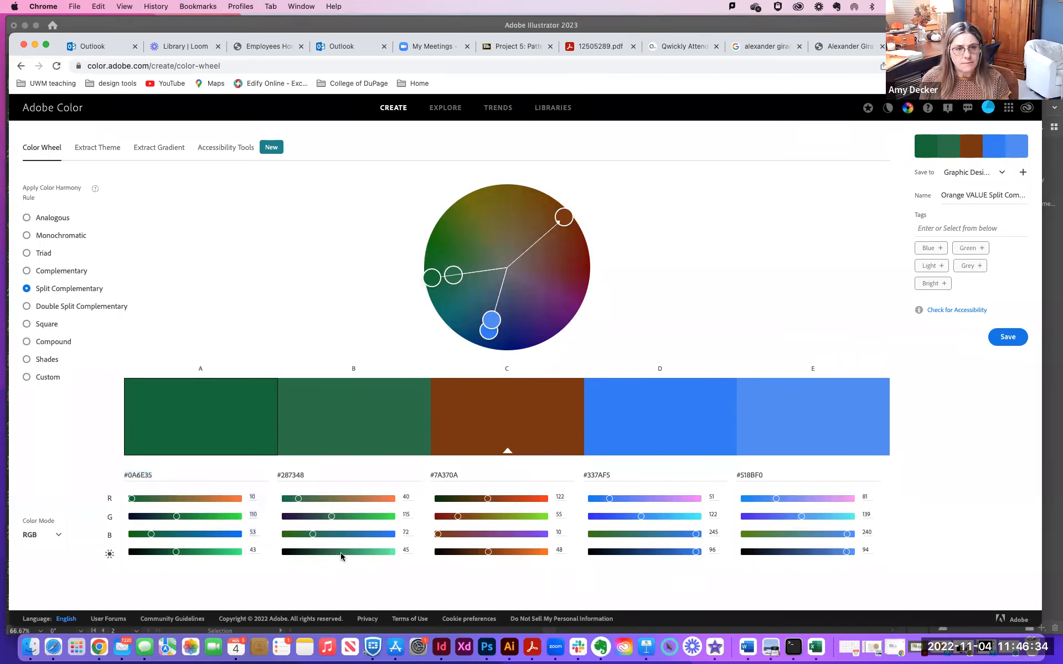
- Set the brightness of base color C to 43, color D to 90 and color E to about 53
drag(488, 552, 482, 552)
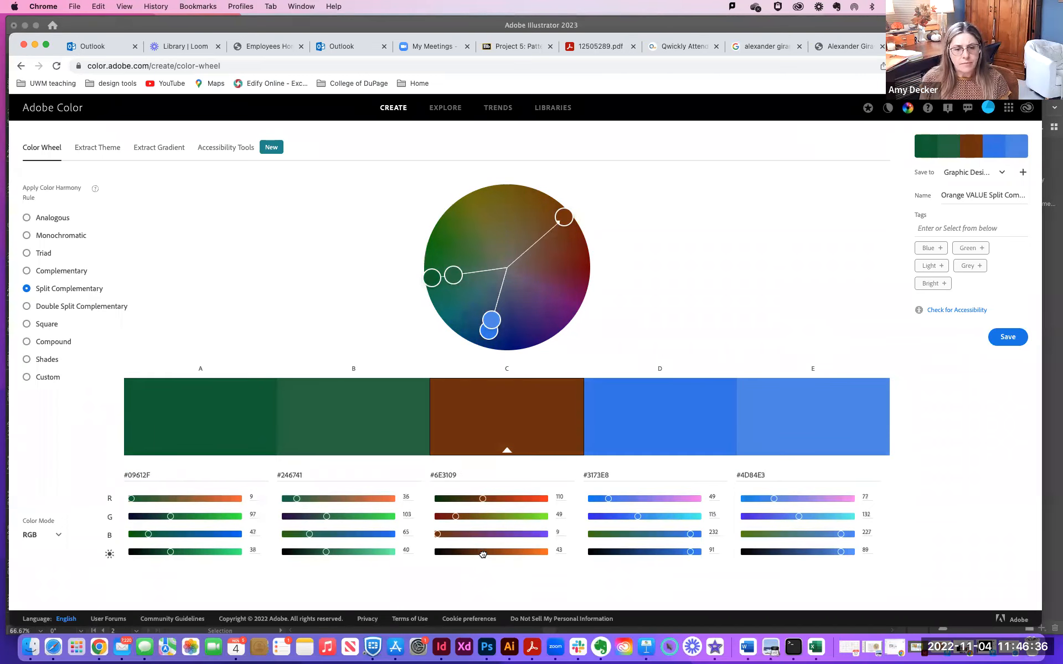
mouse_move(689, 552)
mouse_down()
mouse_move(670, 553)
mouse_move(693, 552)
mouse_up()
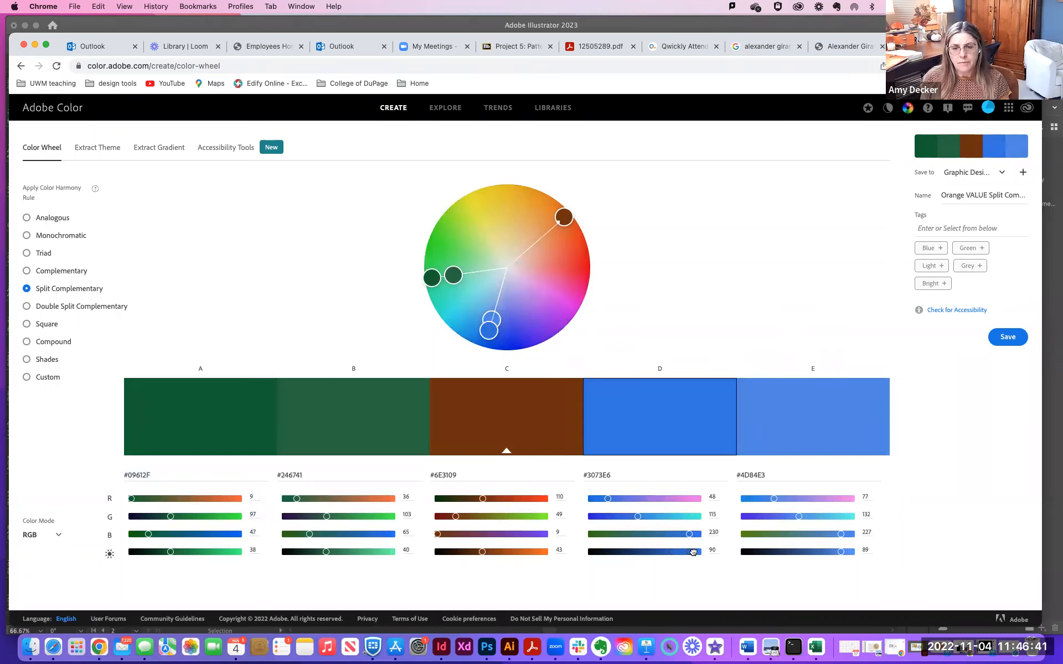
click(806, 552)
drag(806, 534, 802, 533)
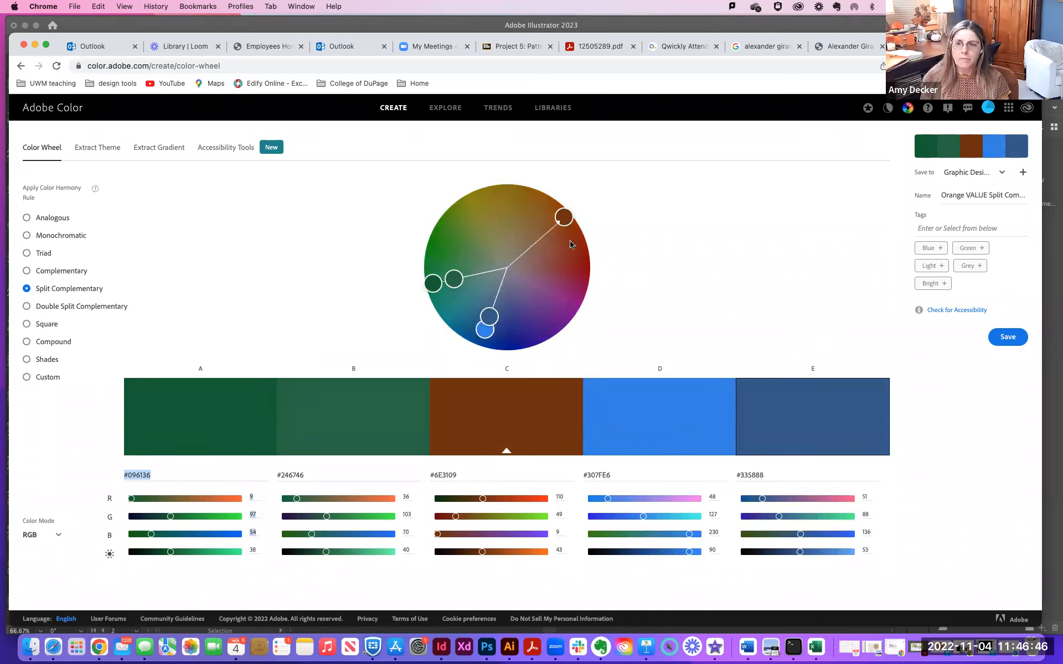
- Mute the whole theme by reducing its saturation on the color wheel, with the brown base at about #664328
drag(493, 316, 499, 315)
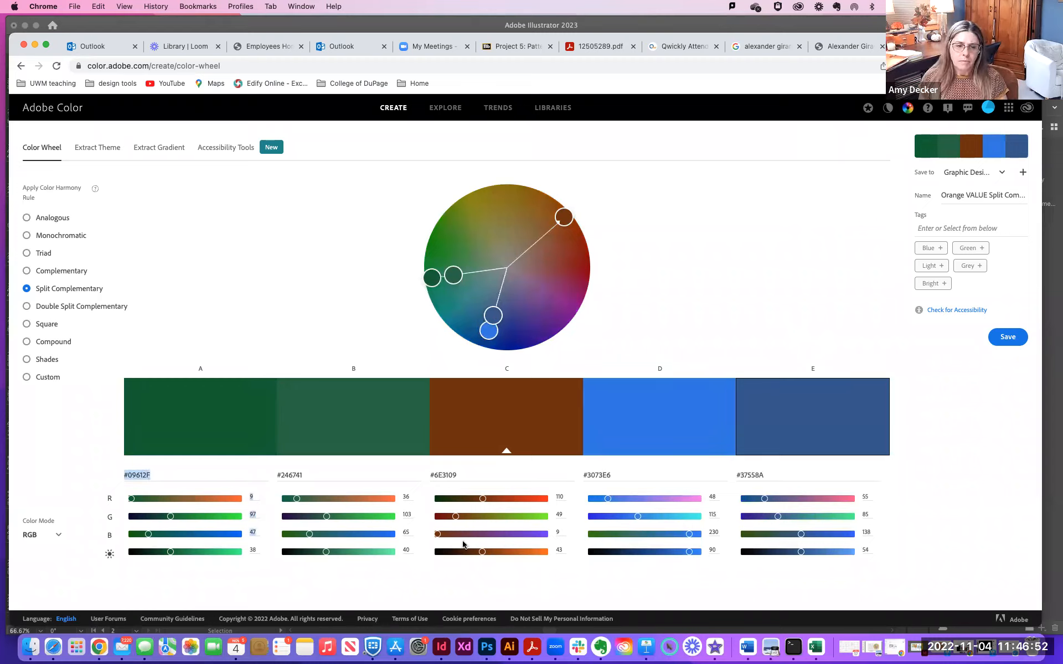
drag(441, 535, 479, 552)
drag(568, 220, 547, 231)
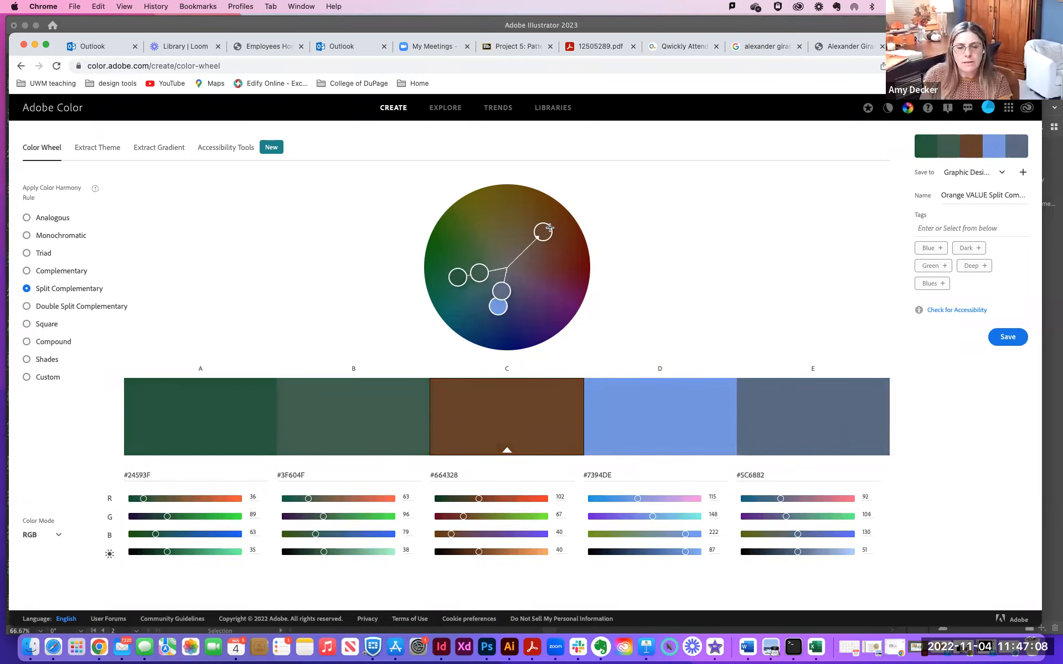
- Replace "VALUE" with "Chroma" in the theme name and save the theme to the Graphic Design 1 Color Theory library
drag(969, 195, 985, 195)
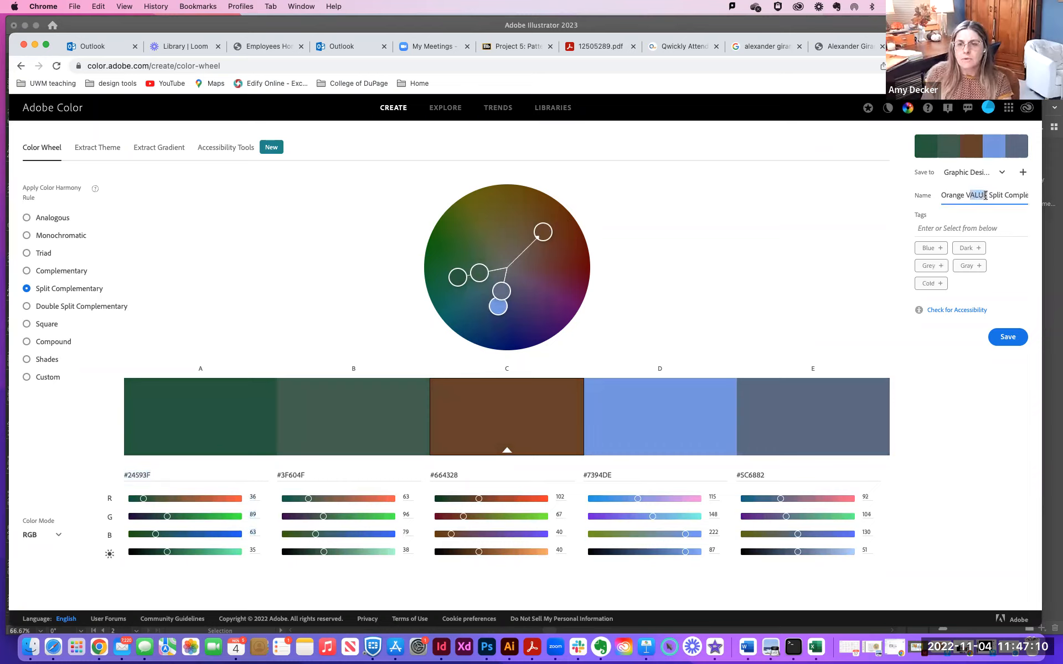
key(BackSpace)
key(BackSpace)
key(Delete)
text(Chroma)
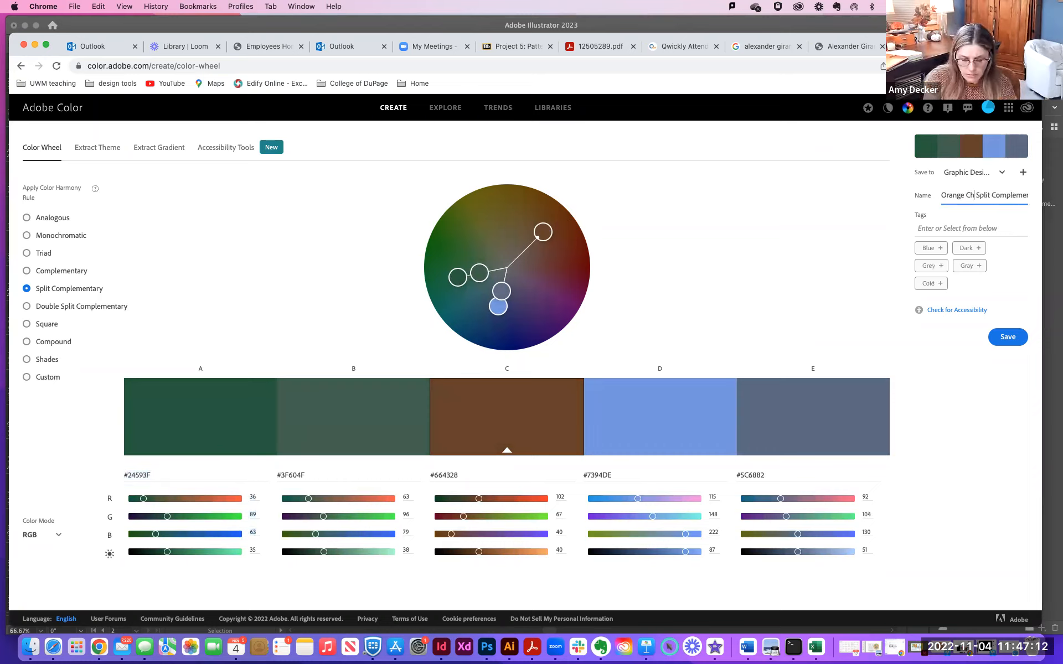
click(1007, 337)
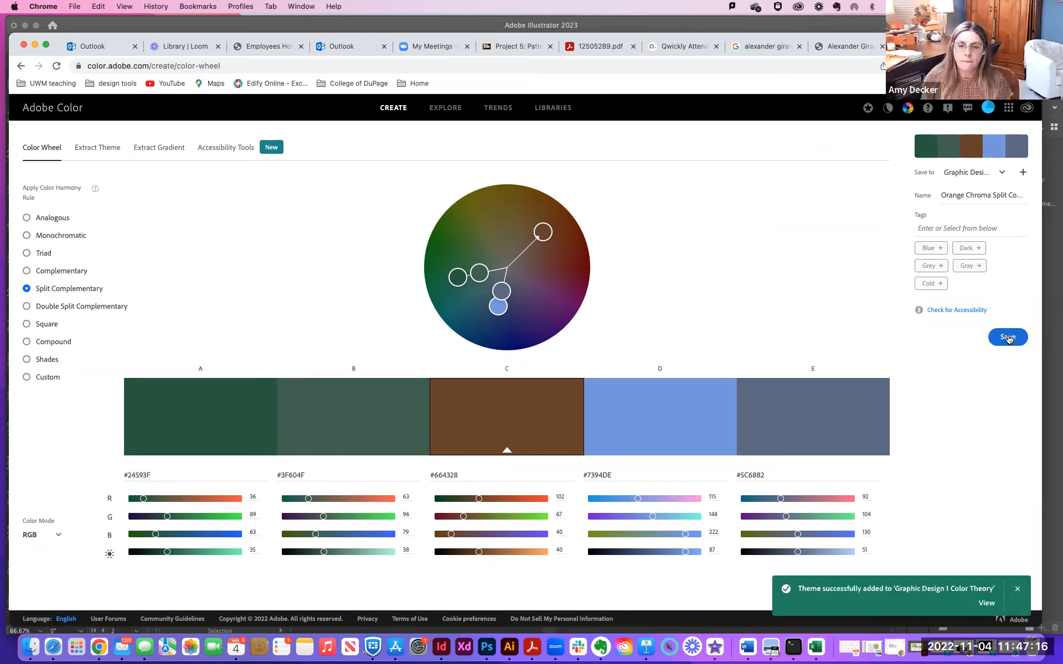
- Switch to Adobe Illustrator with Demo.ai and the saved library themes in view
click(791, 26)
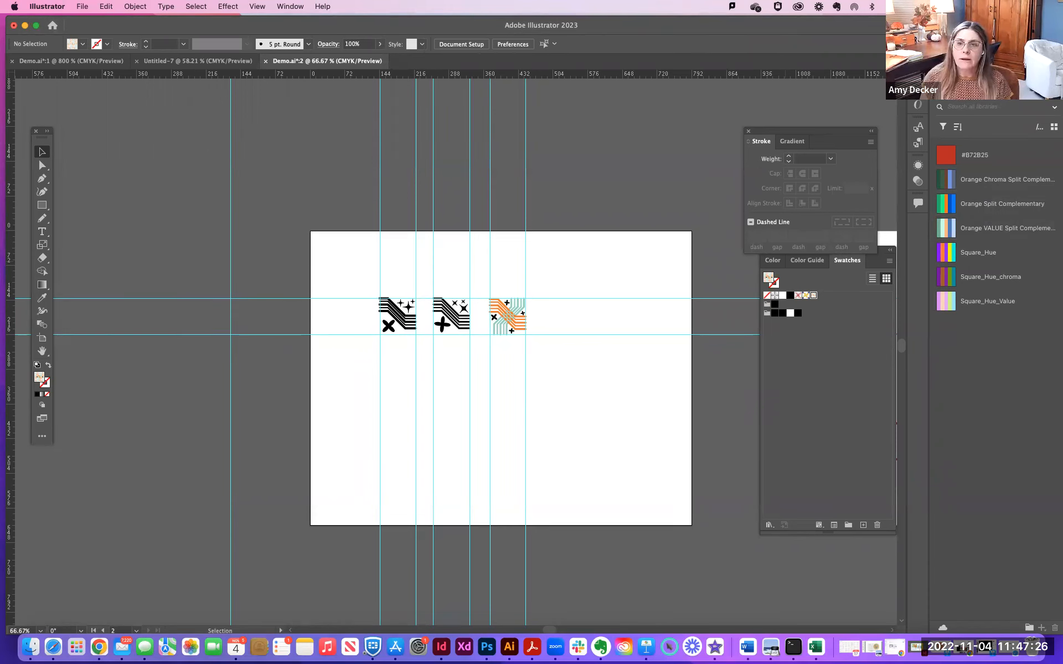
- Float the Libraries panel with the Graphic Design 1 Color Theory themes, shrink it and place it beside the artwork
click(296, 6)
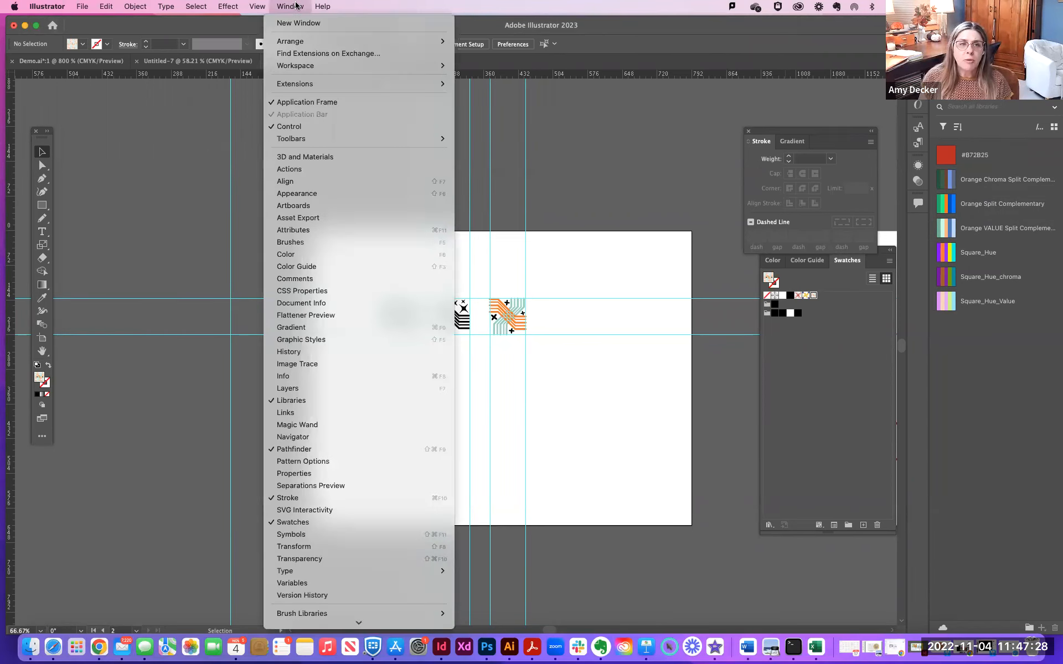
click(313, 401)
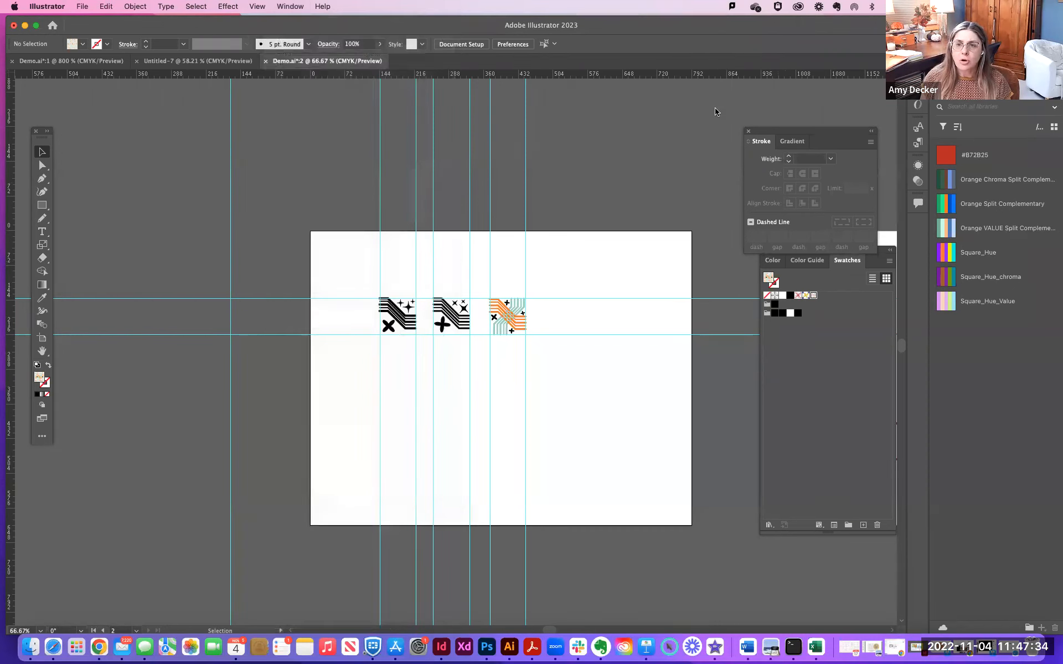
drag(953, 67, 603, 85)
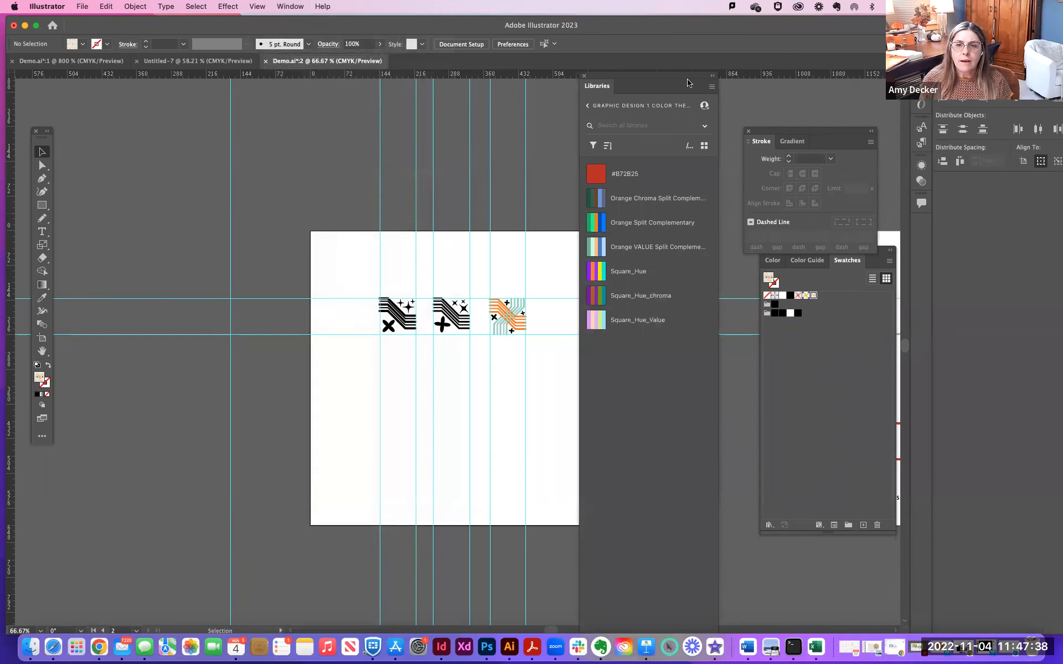
drag(684, 81, 674, 42)
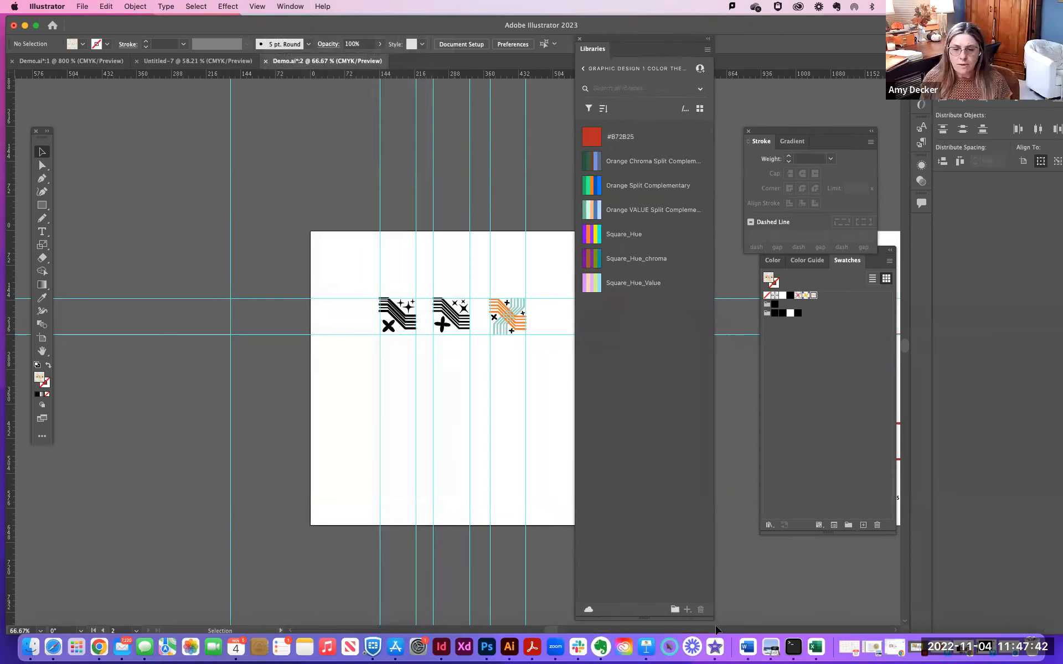
drag(713, 619, 729, 251)
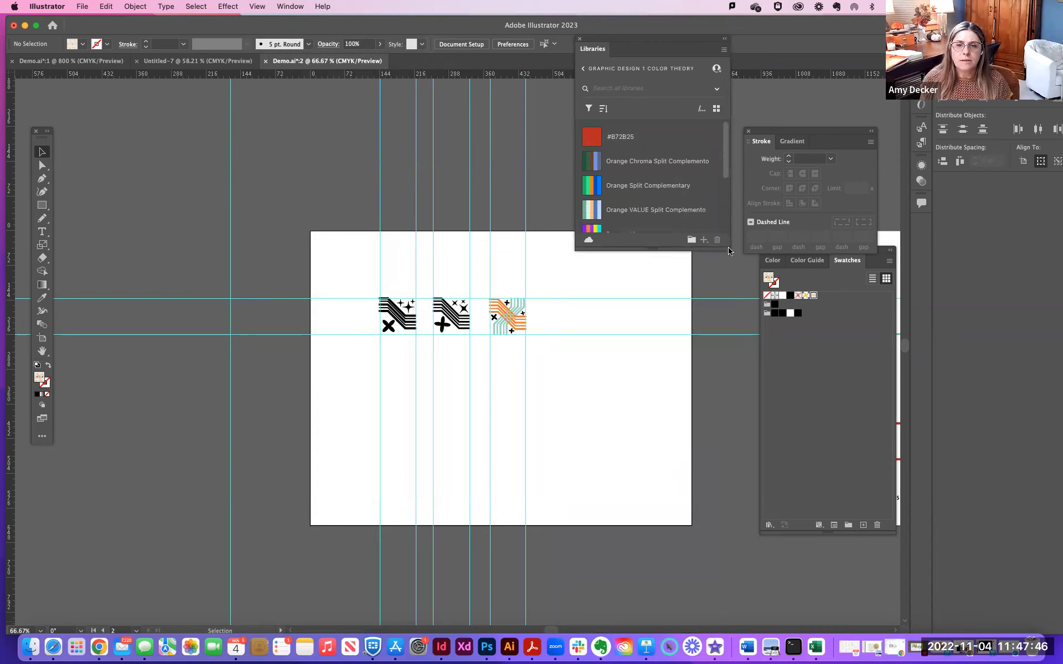
drag(684, 40, 707, 138)
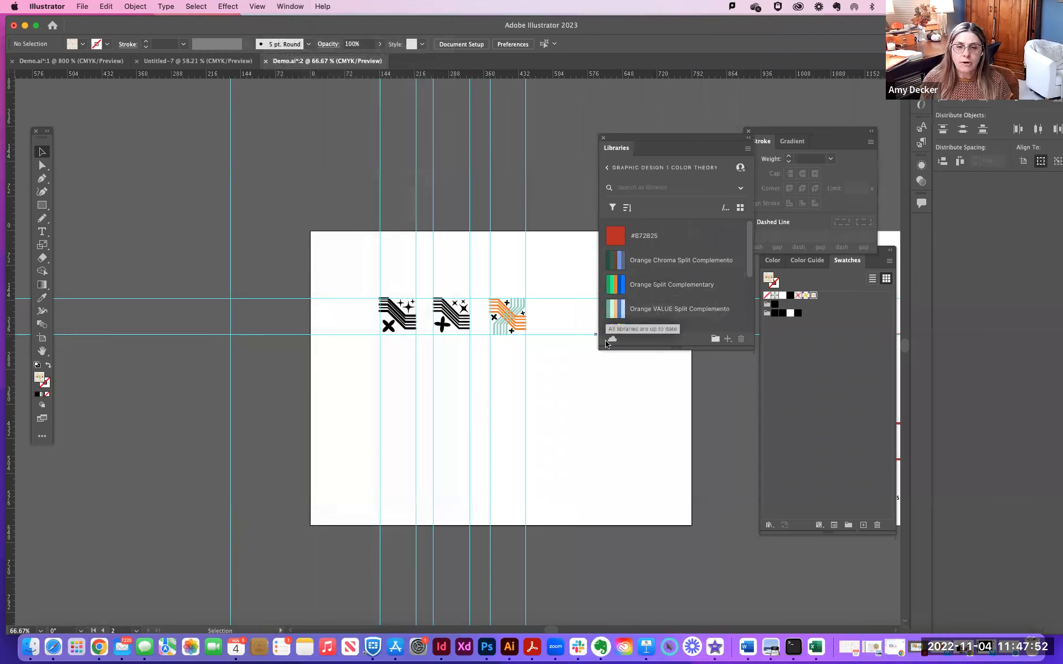
drag(578, 342, 579, 344)
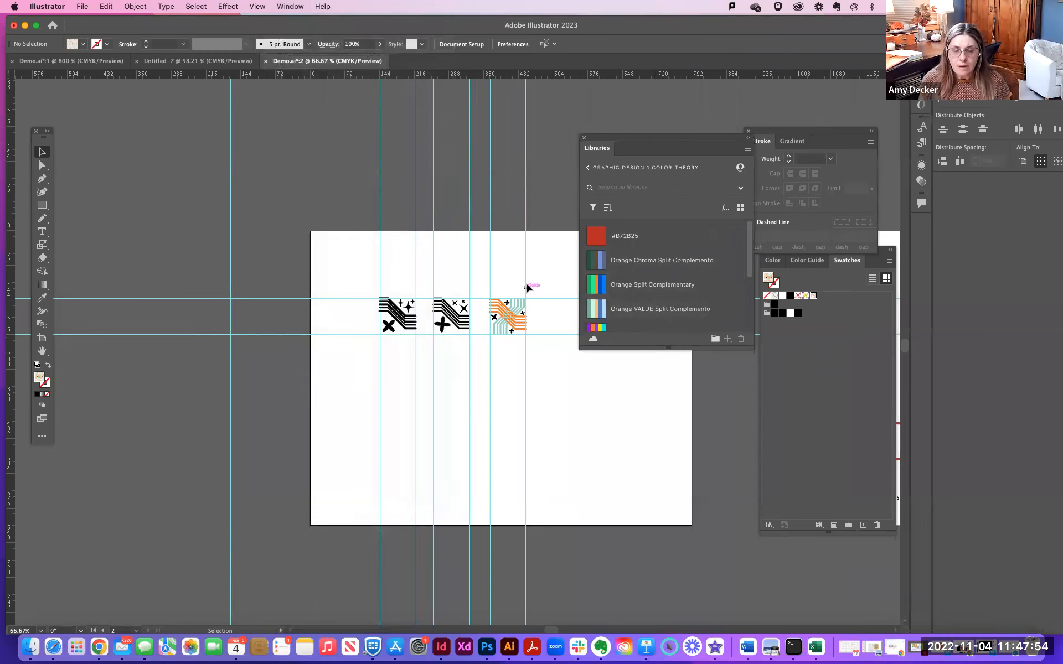
- Examine the third motif on the artboard, the woven orange and teal lines, up close at 600%
key(a)
key(super+equal)
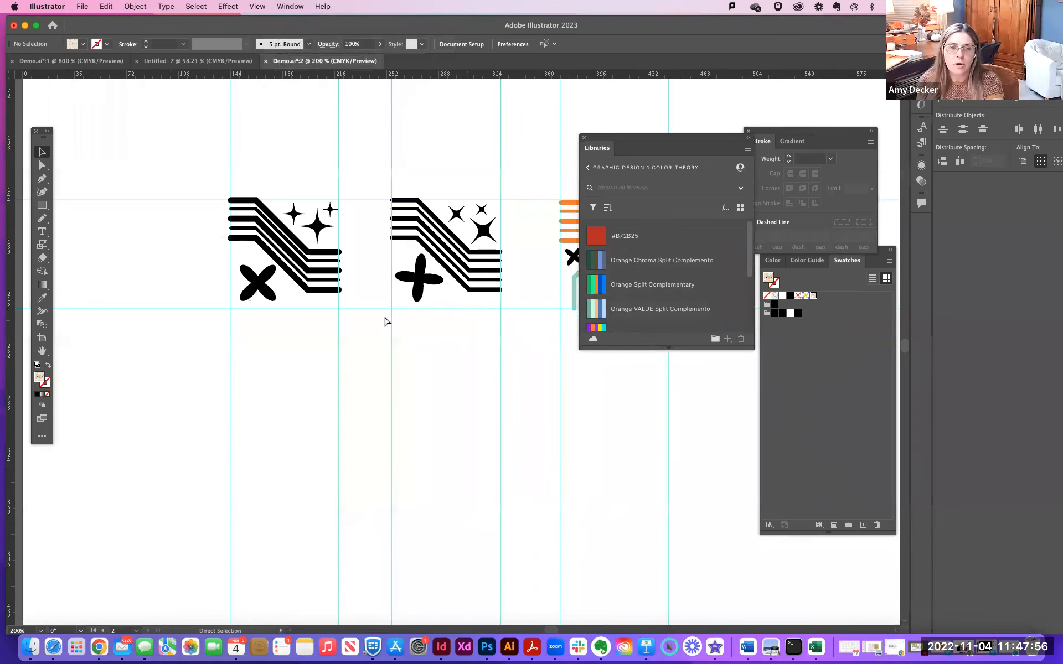
scroll(347, 273, right, 6)
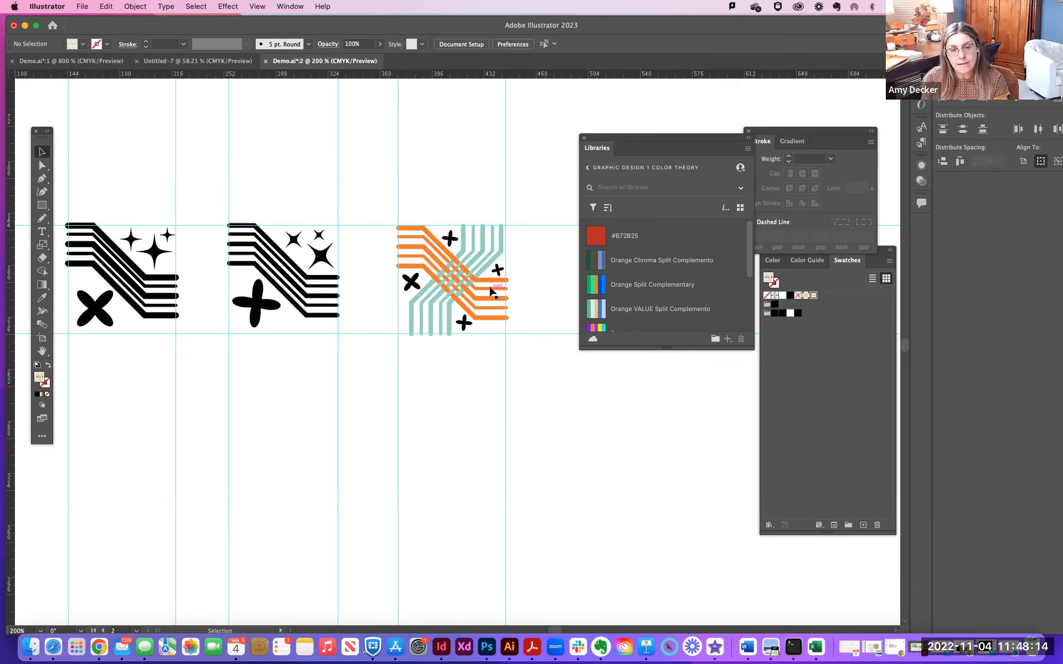
scroll(492, 291, up, 2)
scroll(488, 292, up, 3)
scroll(490, 292, down, 2)
key(super+plus)
key(super+plus)
key(super+plus)
drag(476, 298, 429, 370)
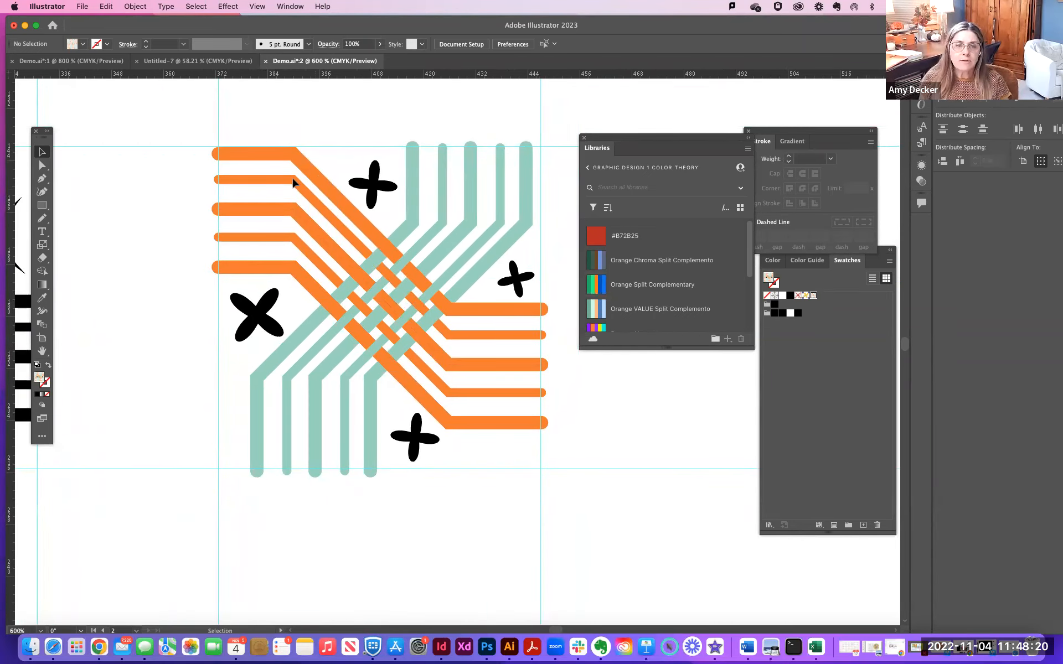
click(261, 157)
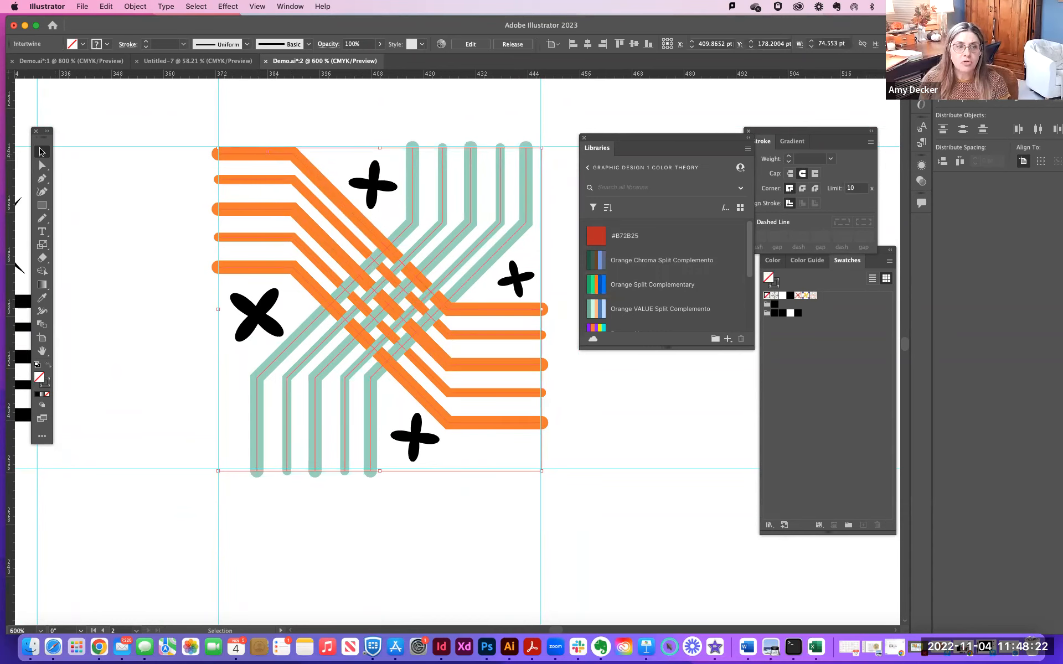
drag(182, 133, 241, 275)
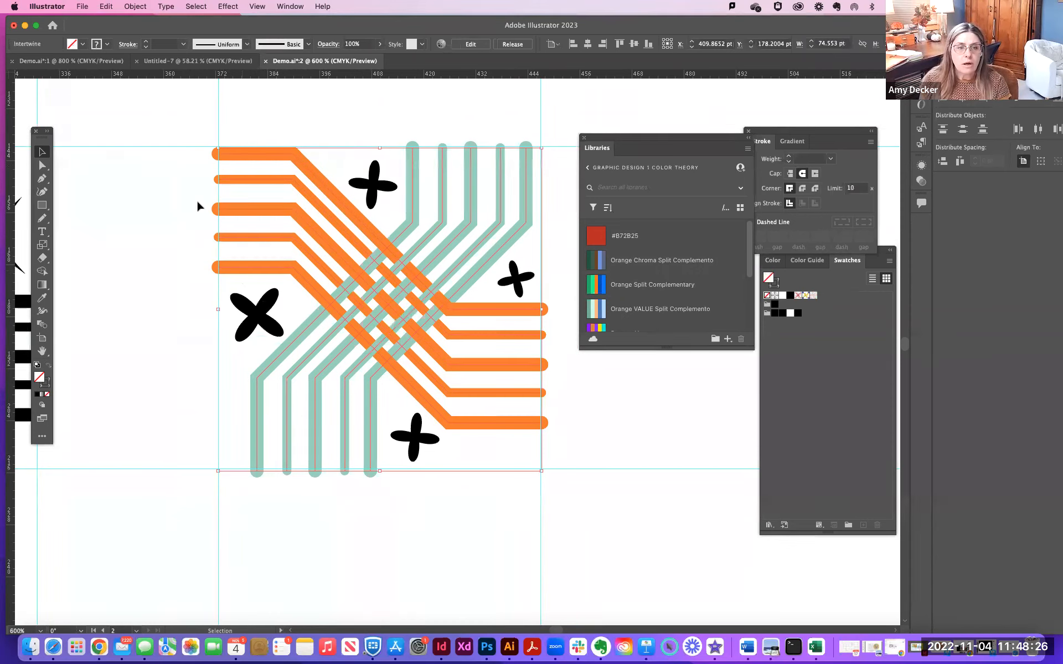
- Recolor only the strokes of the motif's five orange lines with the orange from the Orange Split Complementary theme, leaving their fill empty
click(43, 168)
click(248, 156)
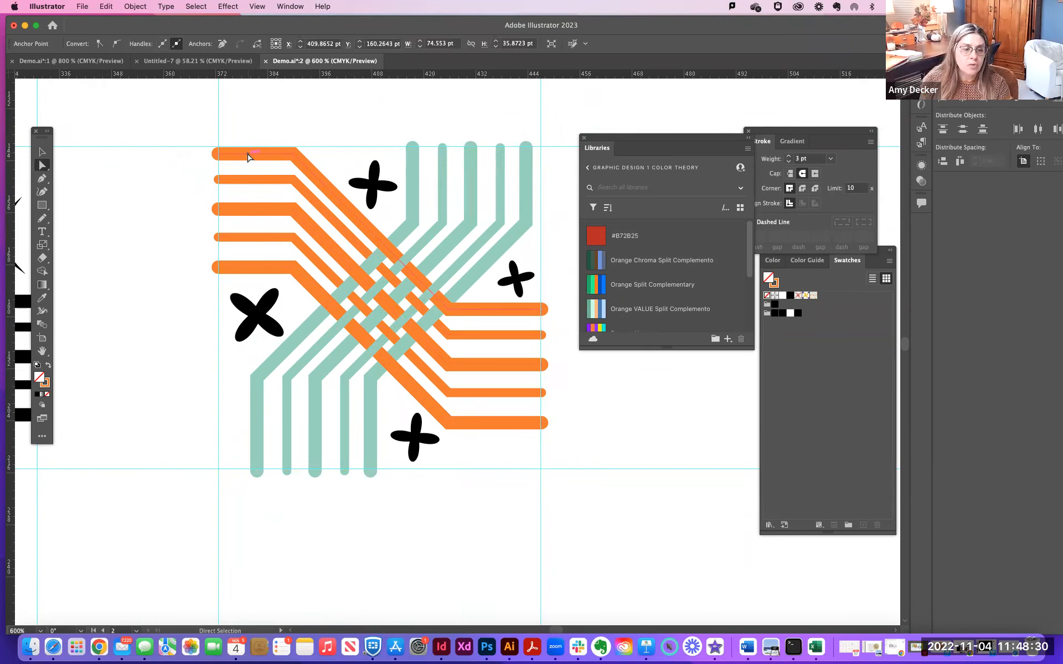
shift+click(250, 183)
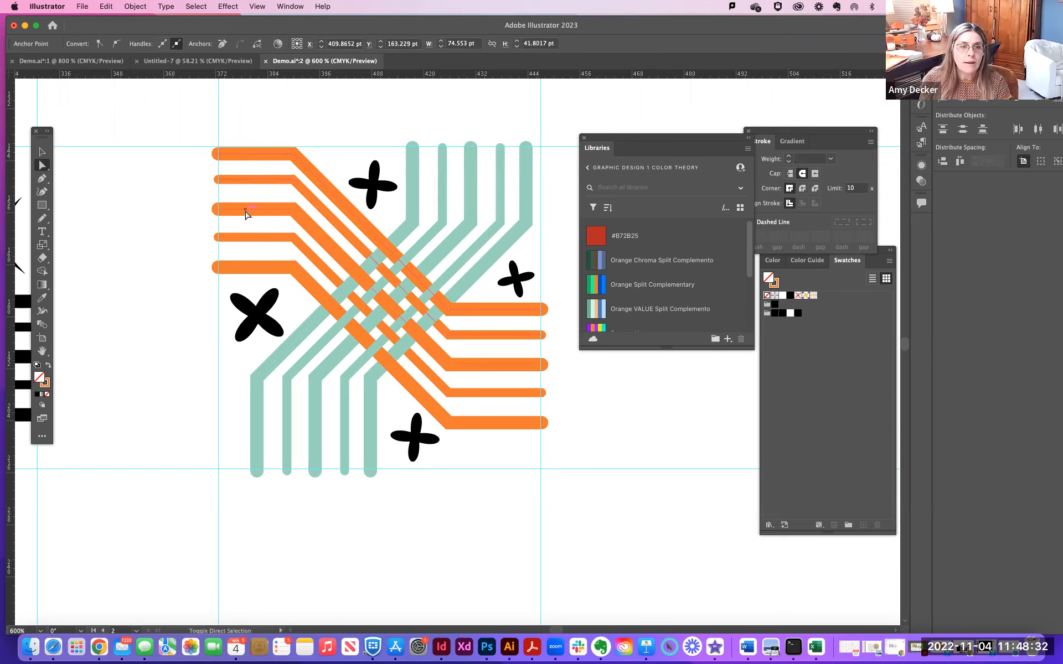
shift+click(252, 240)
shift+click(250, 268)
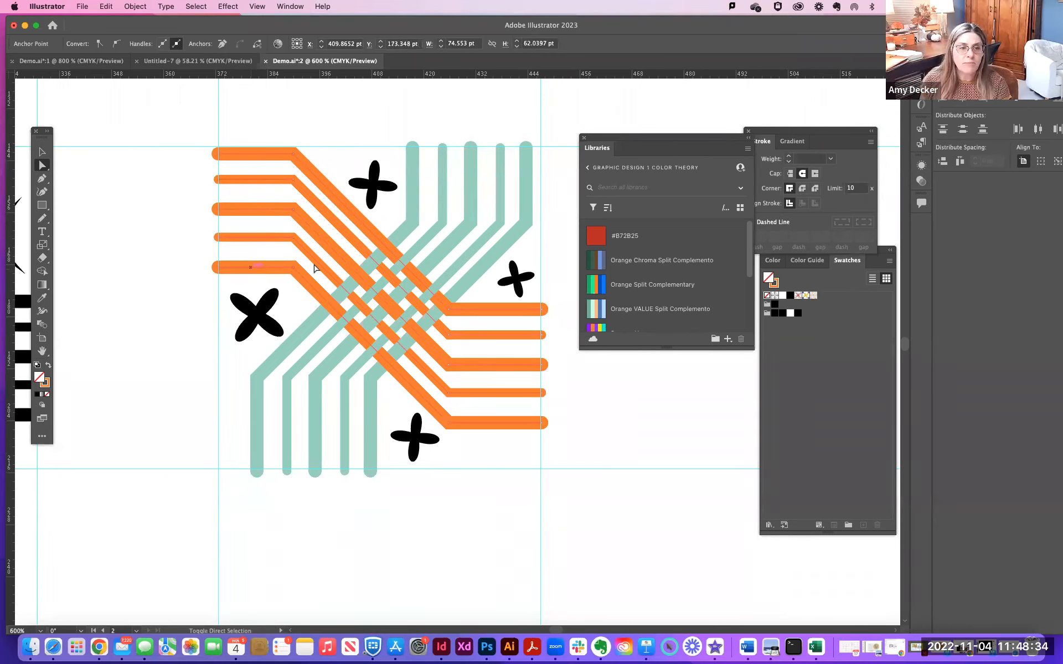
click(610, 287)
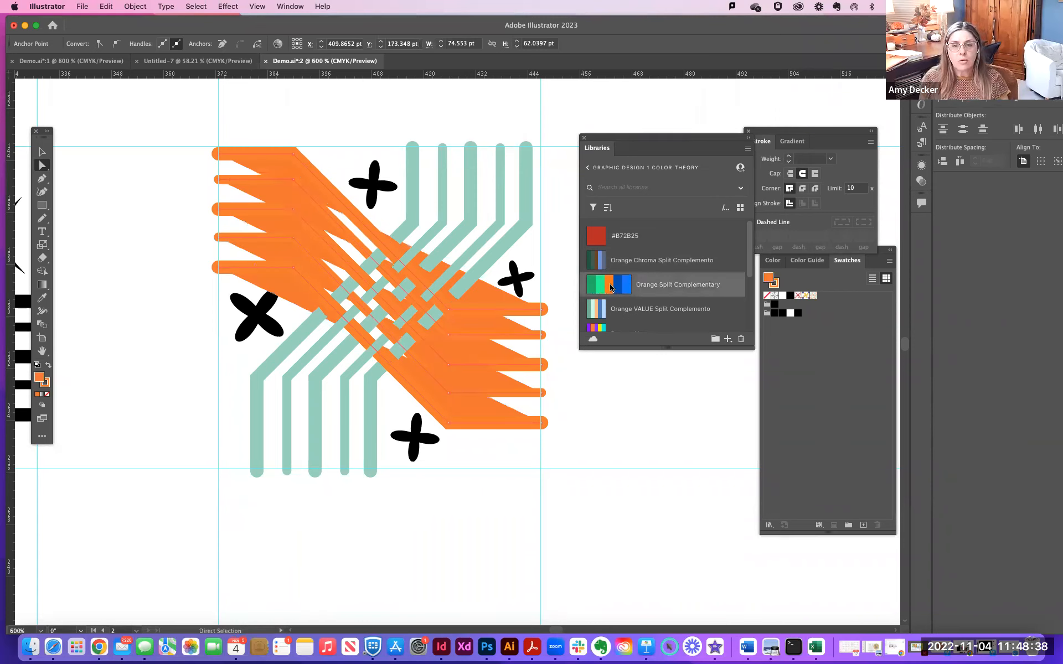
click(48, 394)
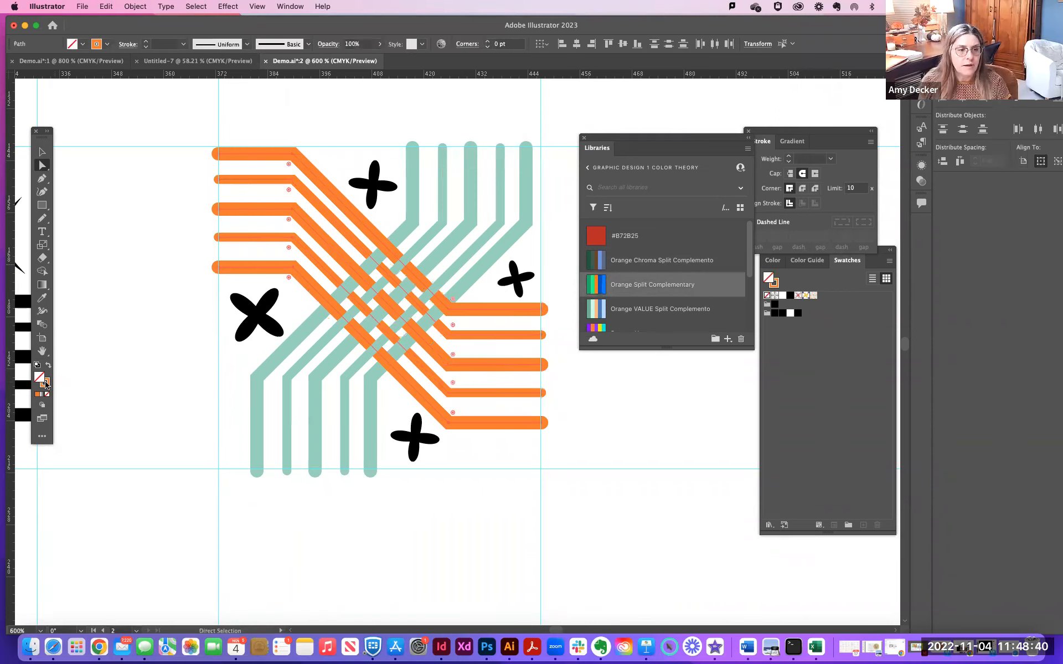
click(46, 383)
click(601, 289)
click(608, 288)
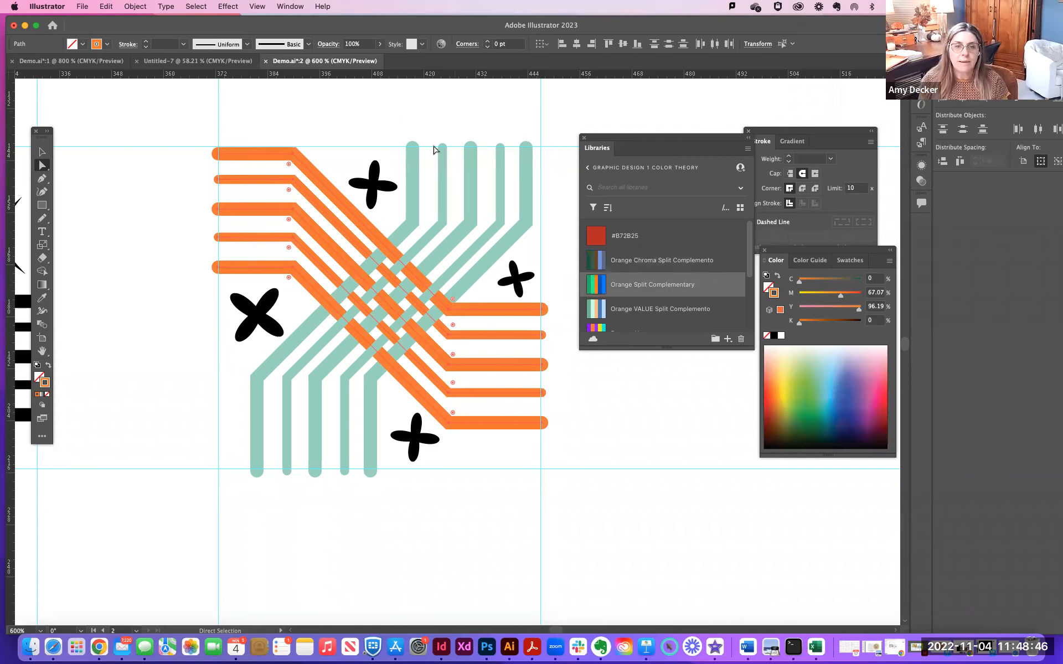
- Recolor the strokes of the five teal lines with the light green from the Orange Split Complementary theme
click(412, 178)
shift+click(442, 179)
shift+click(470, 178)
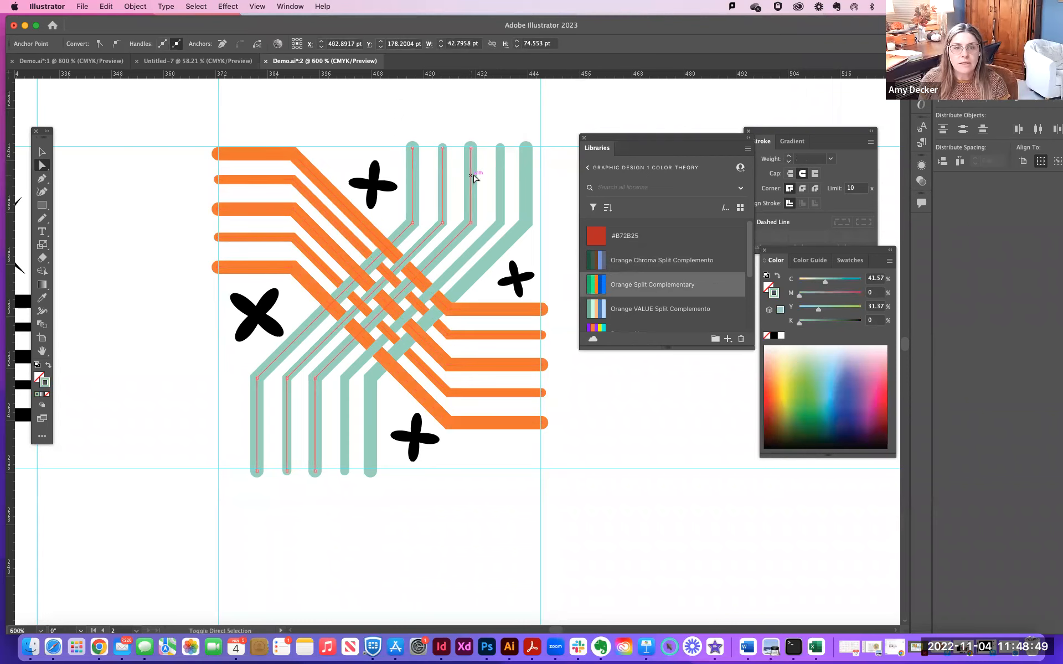
shift+click(501, 175)
shift+click(526, 176)
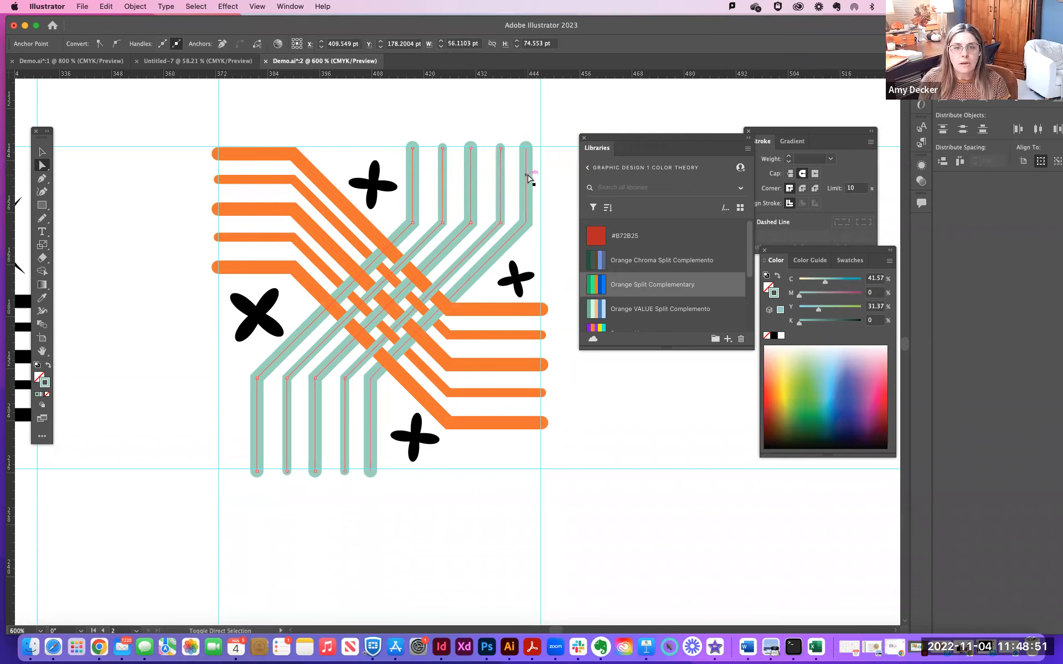
click(602, 286)
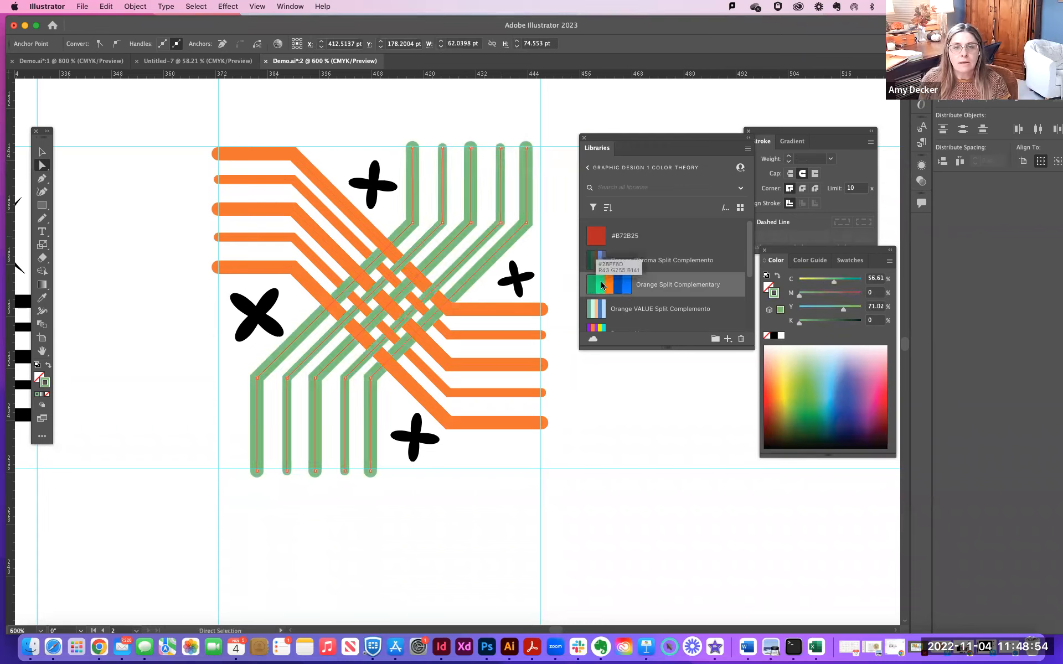
- Recolor the two thin light green lines with the darker green from the Orange Split Complementary theme
click(533, 125)
click(501, 181)
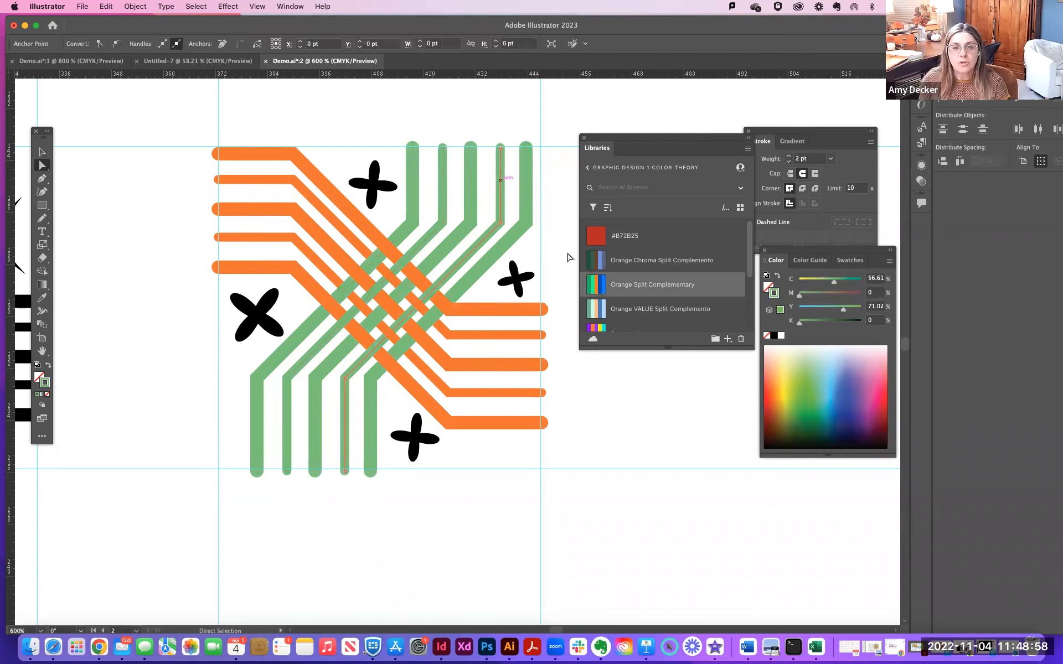
click(592, 285)
click(442, 177)
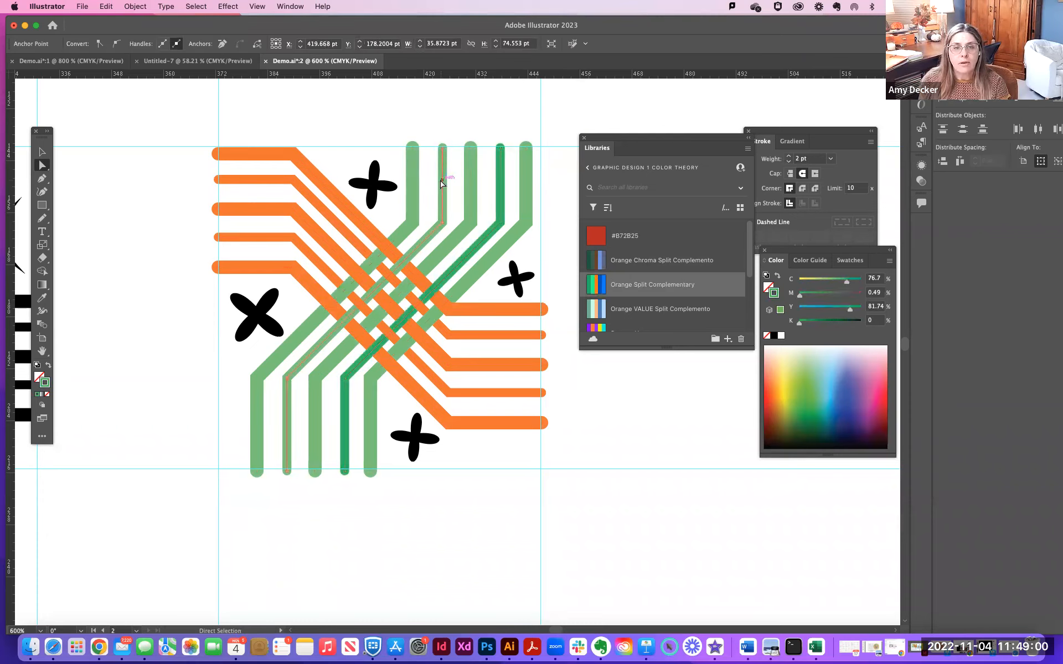
click(592, 285)
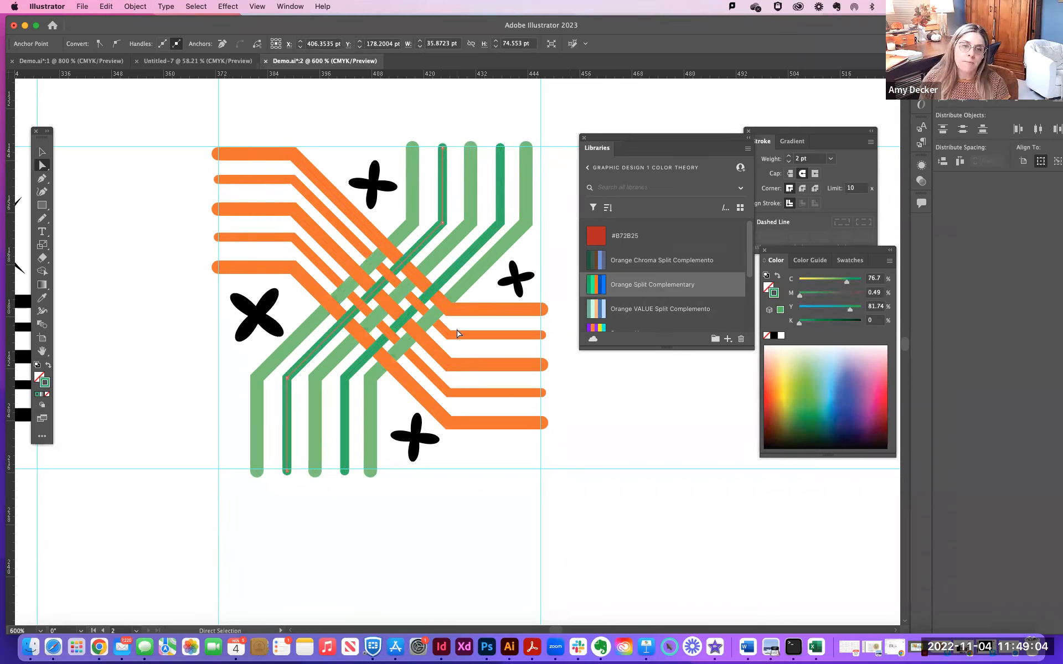
- Recolor the upper two thick orange lines with the theme's dark blue and the thin line between them with its lighter blue
click(485, 311)
mouse_move(618, 287)
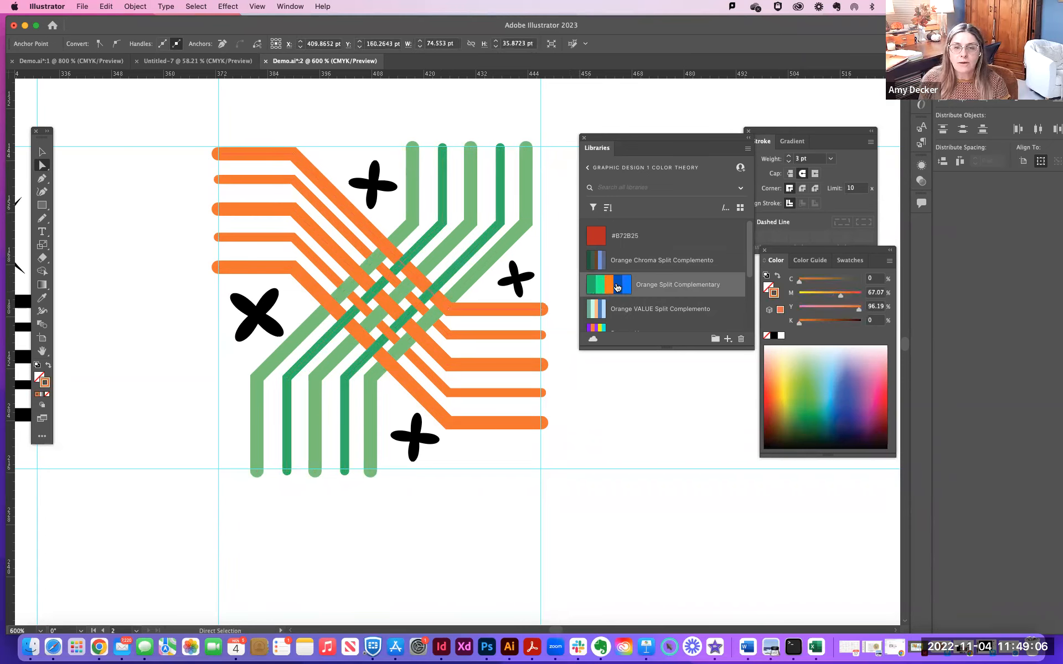
click(619, 286)
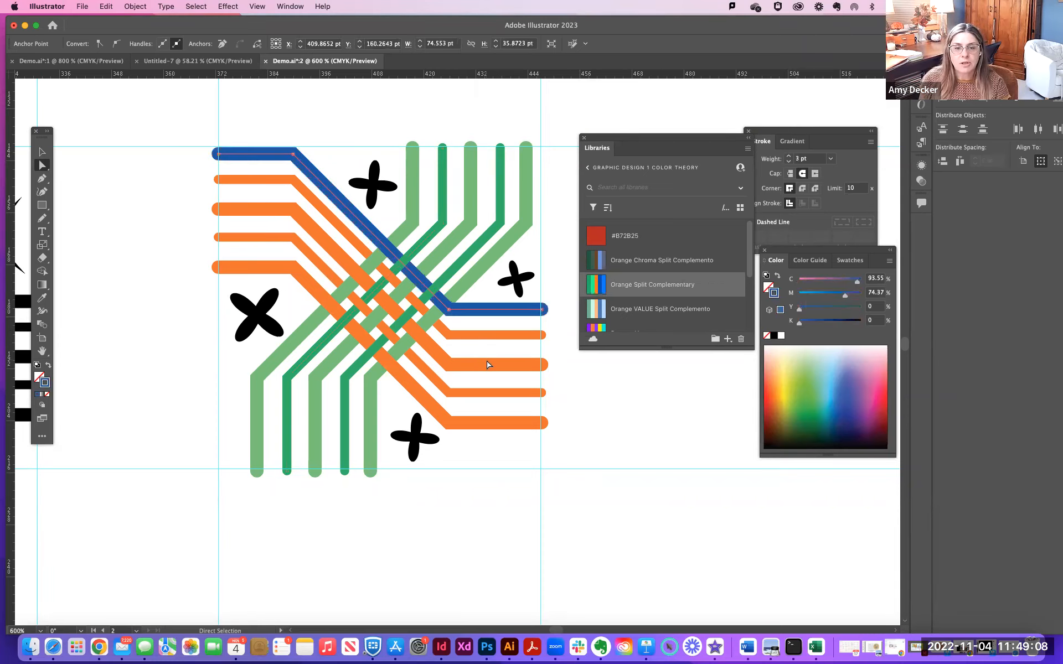
click(490, 336)
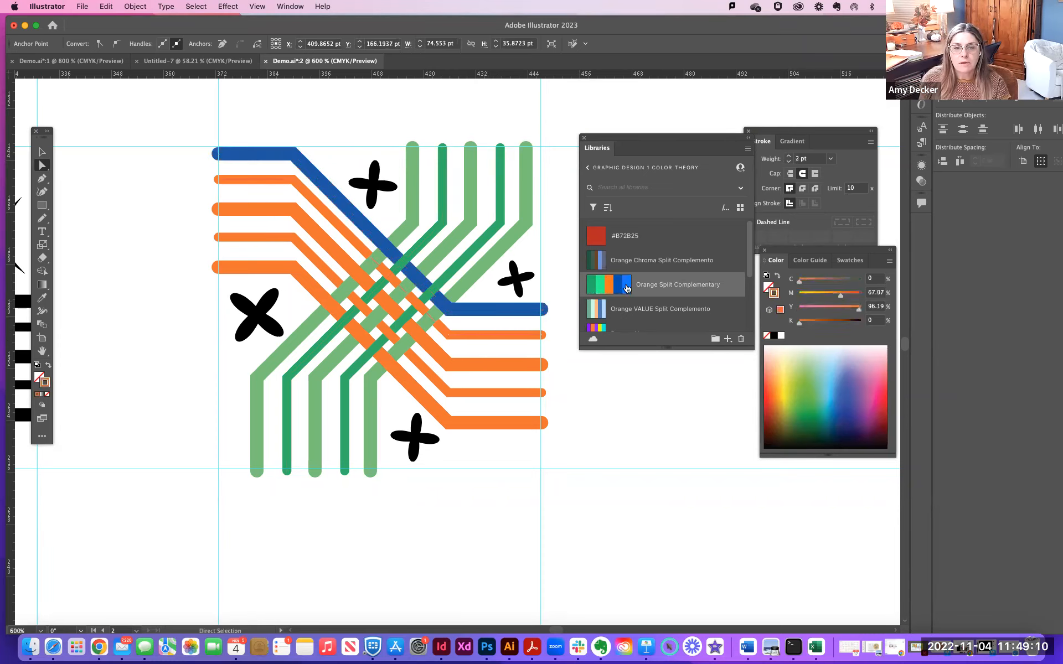
click(614, 308)
click(507, 371)
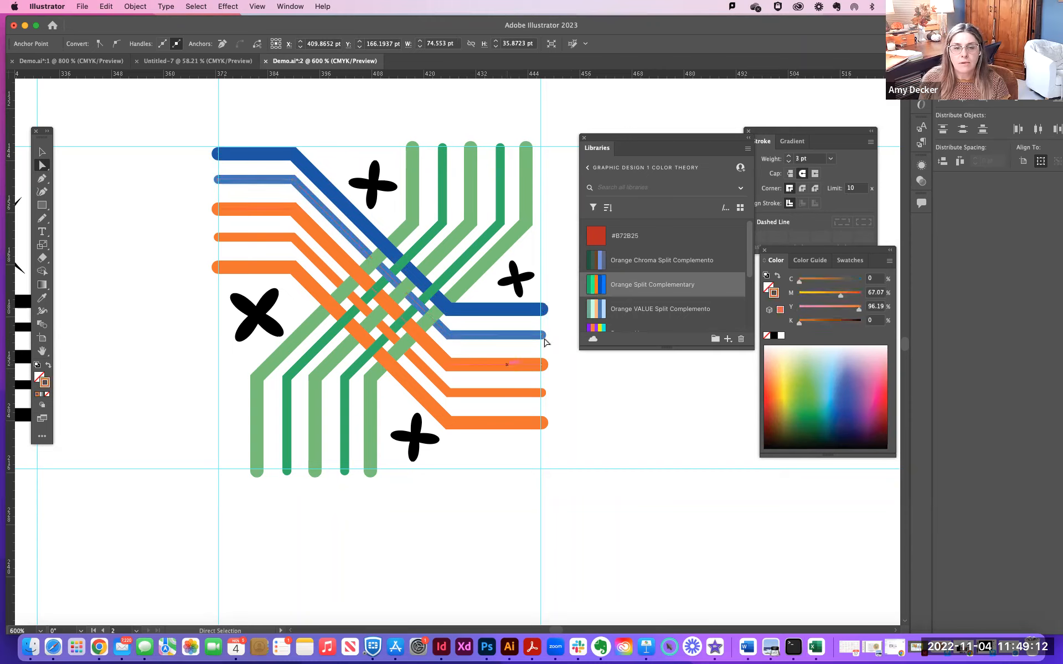
click(620, 286)
- Recolor the remaining thin orange line with the theme's lighter blue and the lowest thick orange line with its dark blue
click(511, 392)
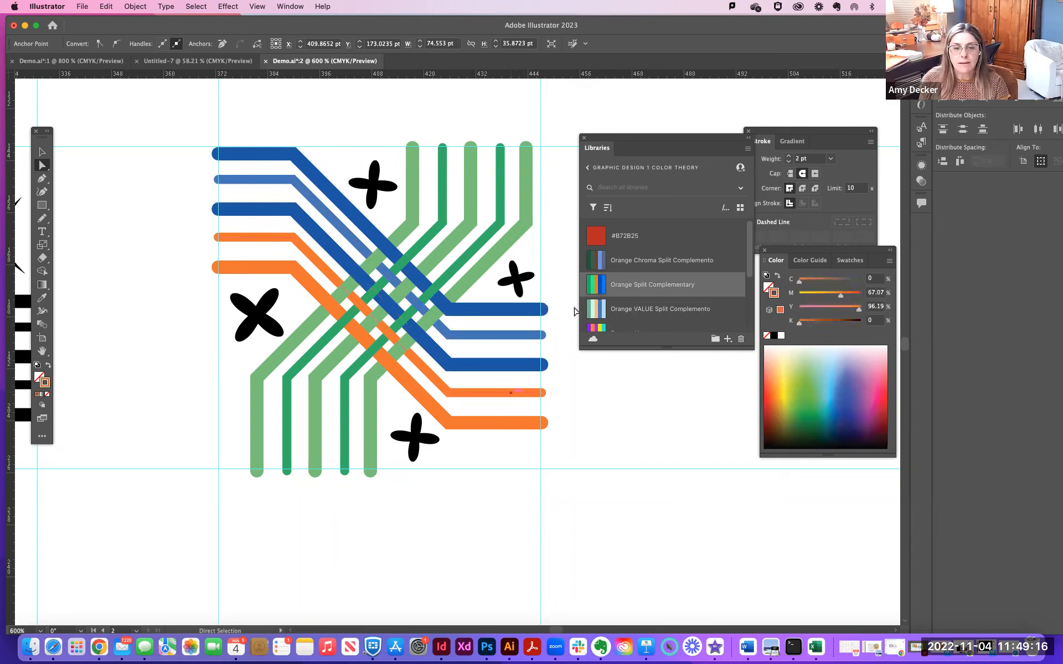
click(620, 290)
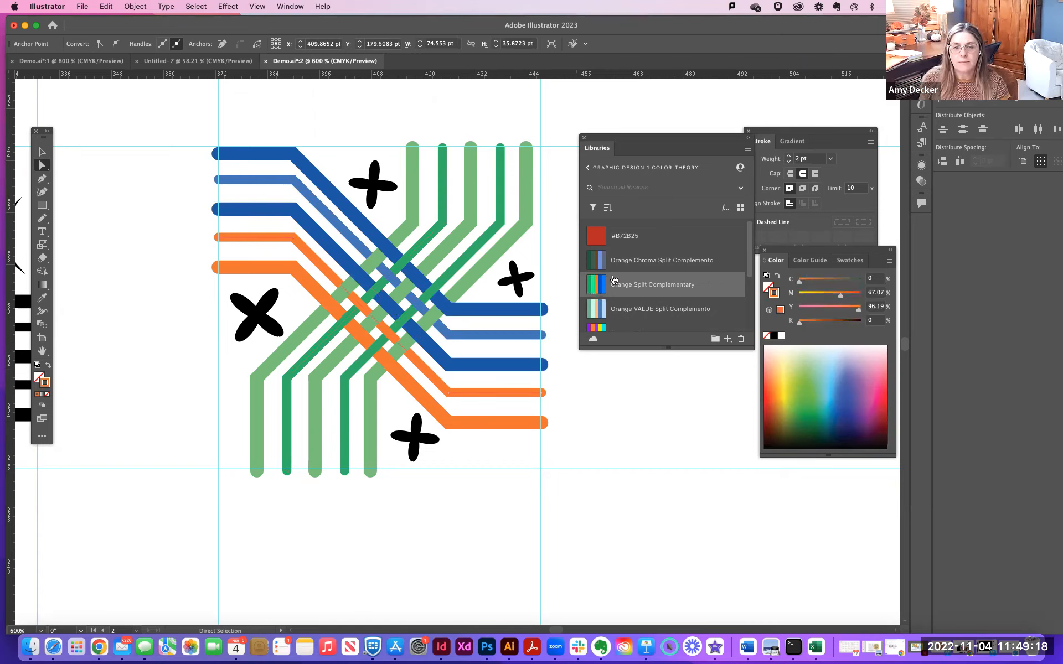
click(627, 286)
click(523, 426)
mouse_move(596, 306)
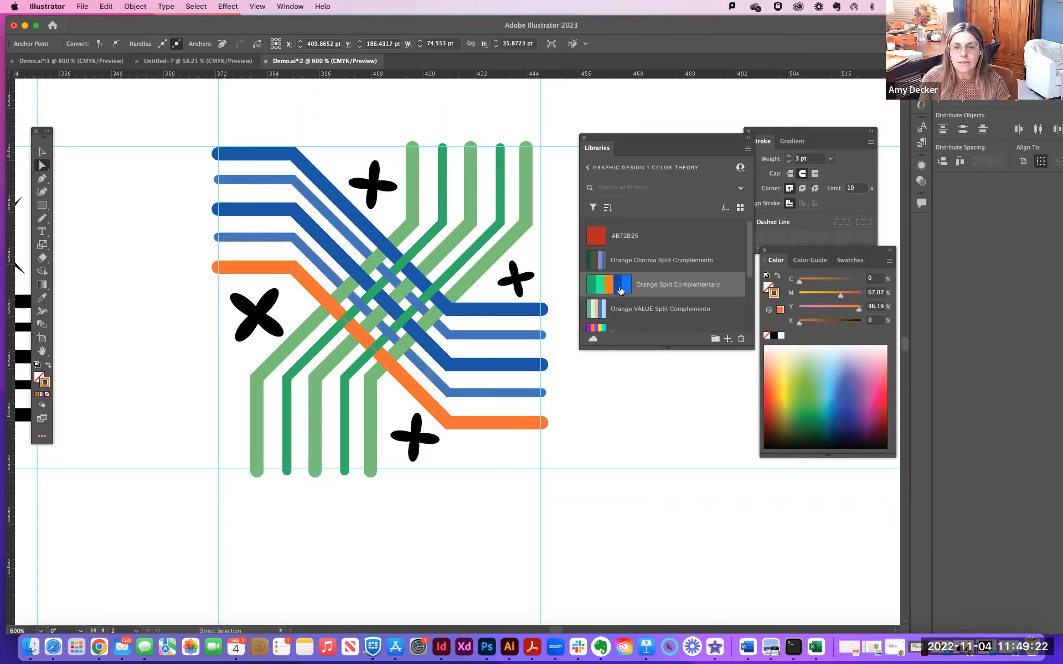
click(620, 291)
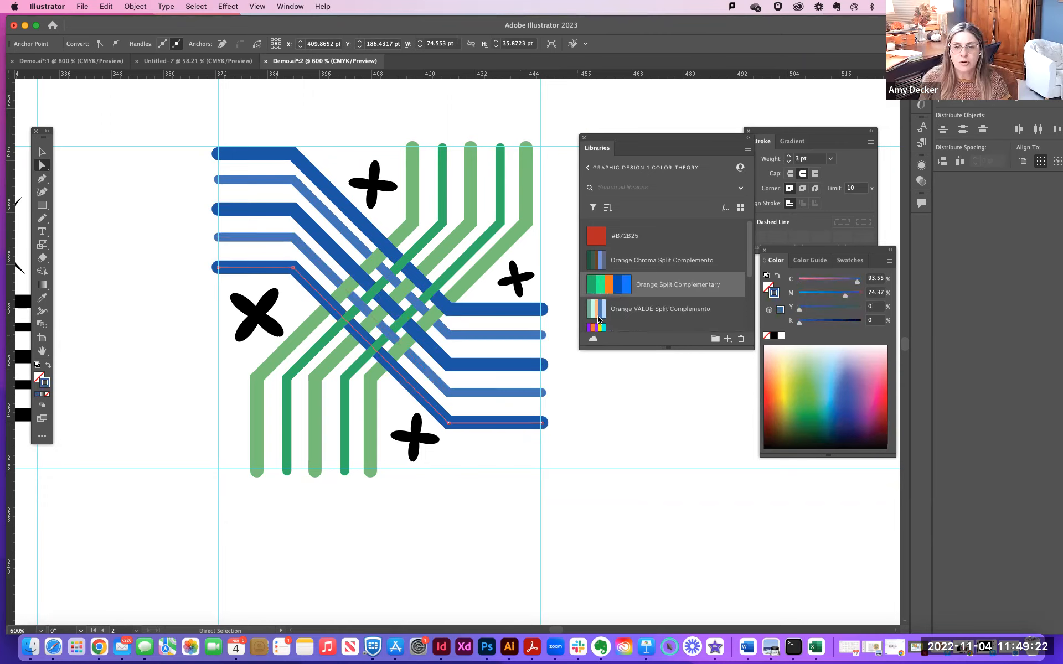
- Fill the smallest black cross beside the green lines with the orange from the Orange Split Complementary theme
click(514, 285)
click(609, 289)
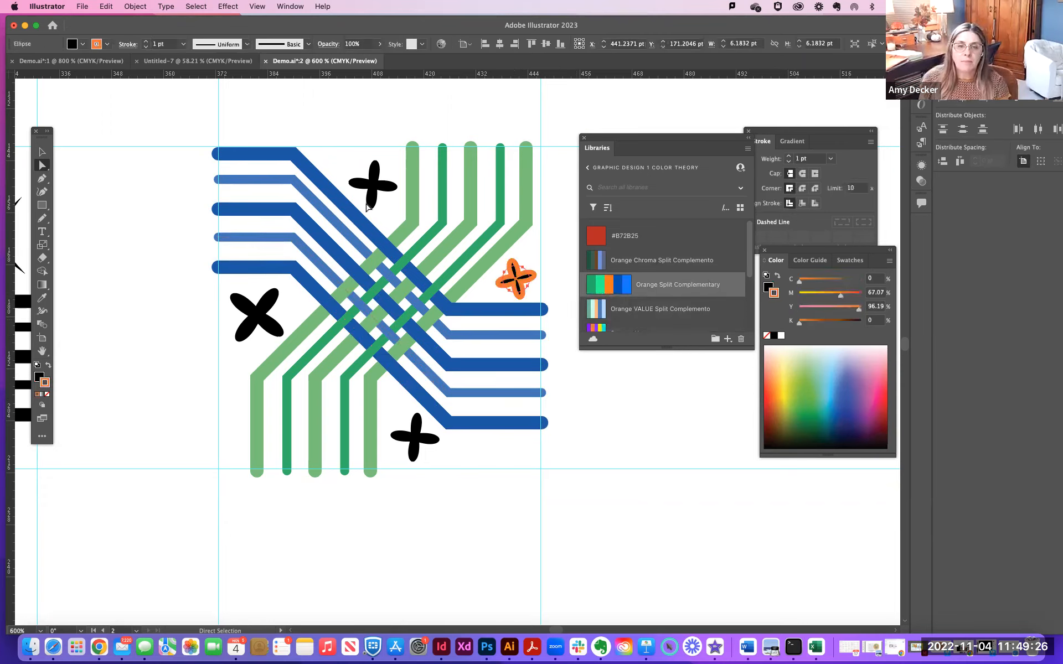
key(super+z)
click(42, 381)
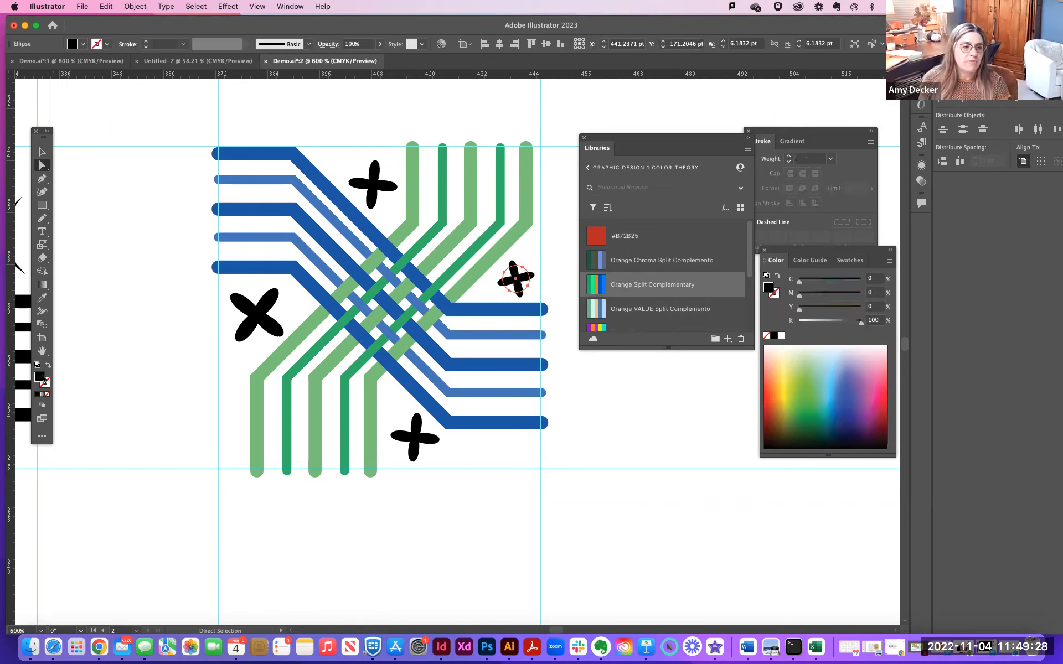
click(611, 288)
- Fill the remaining three black crosses with the theme's orange and leave nothing selected
click(372, 185)
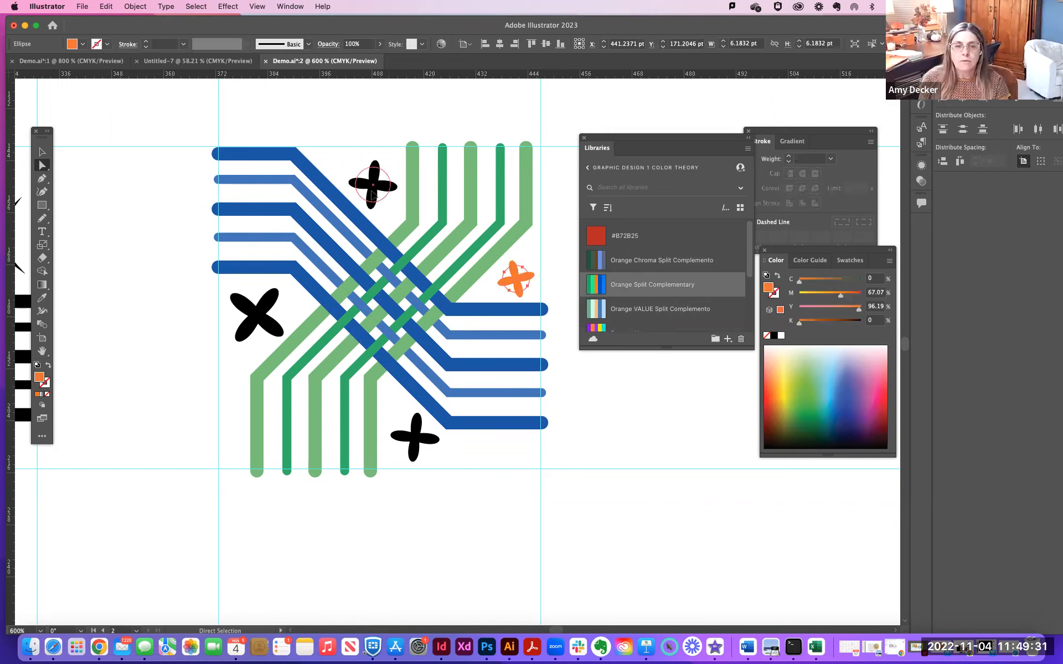
click(605, 292)
click(416, 438)
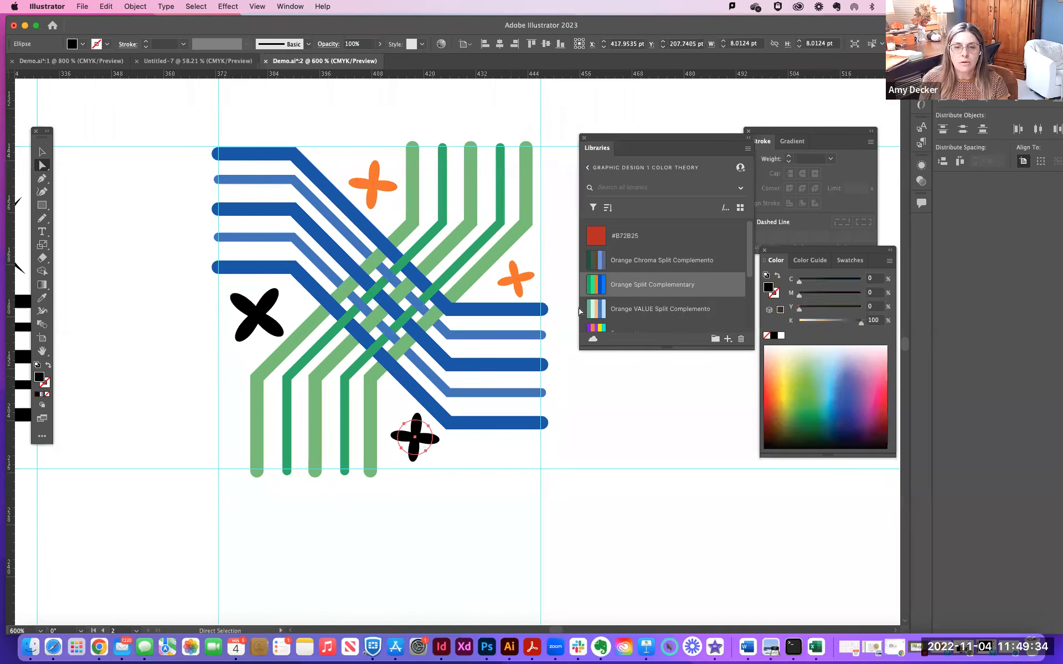
click(607, 290)
click(257, 314)
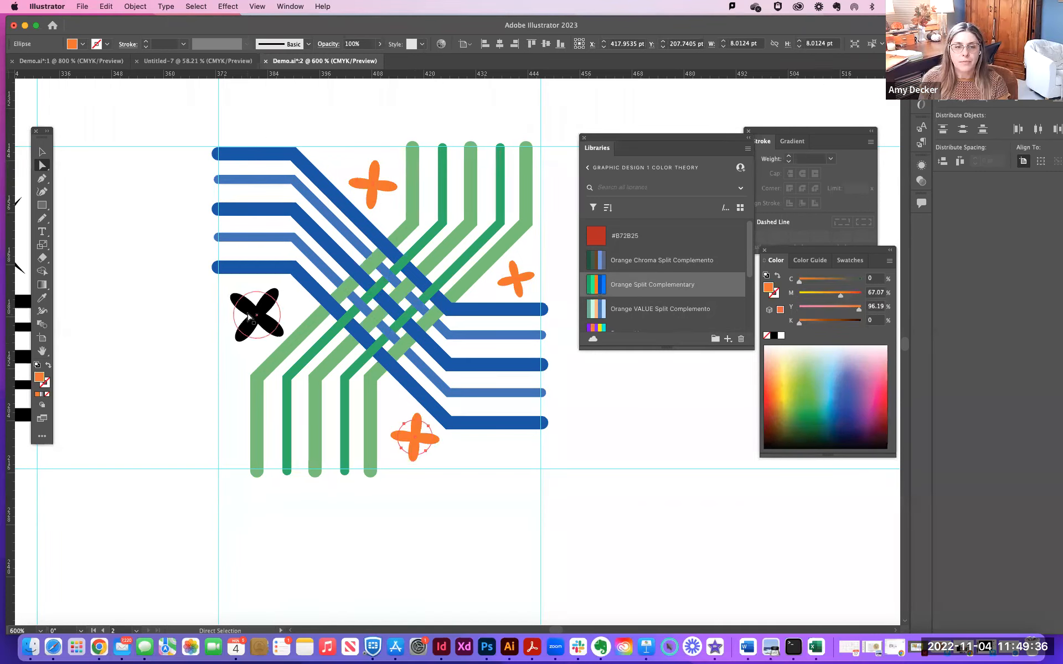
click(607, 289)
click(586, 496)
- Draw an orange background square about 74.5 pt wide within the motif's guides and send it to the back
click(42, 206)
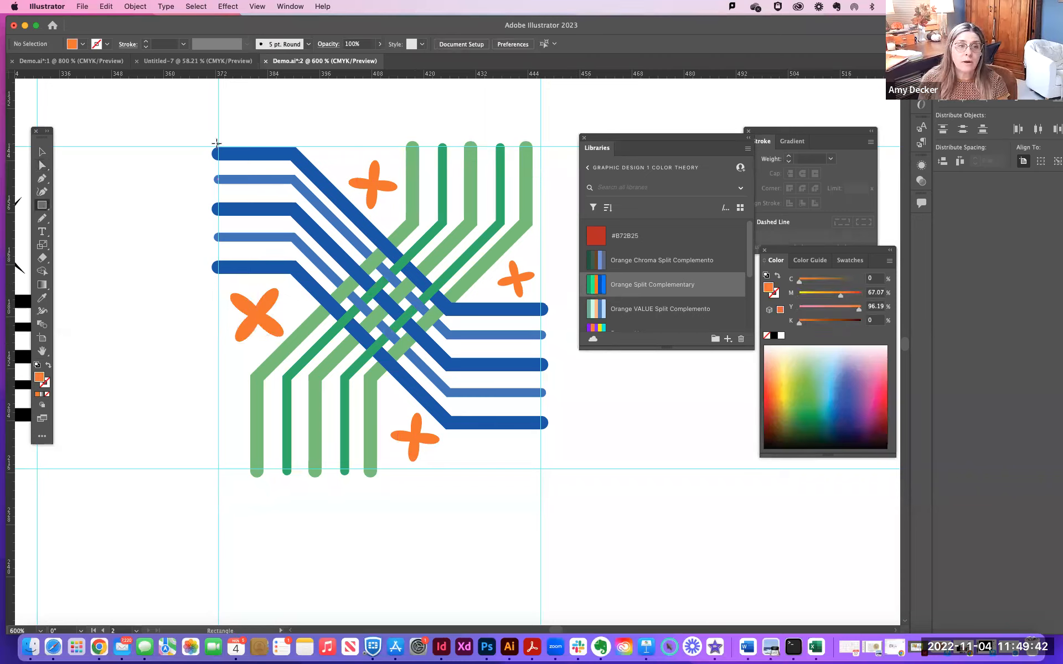
drag(218, 147, 540, 469)
click(135, 7)
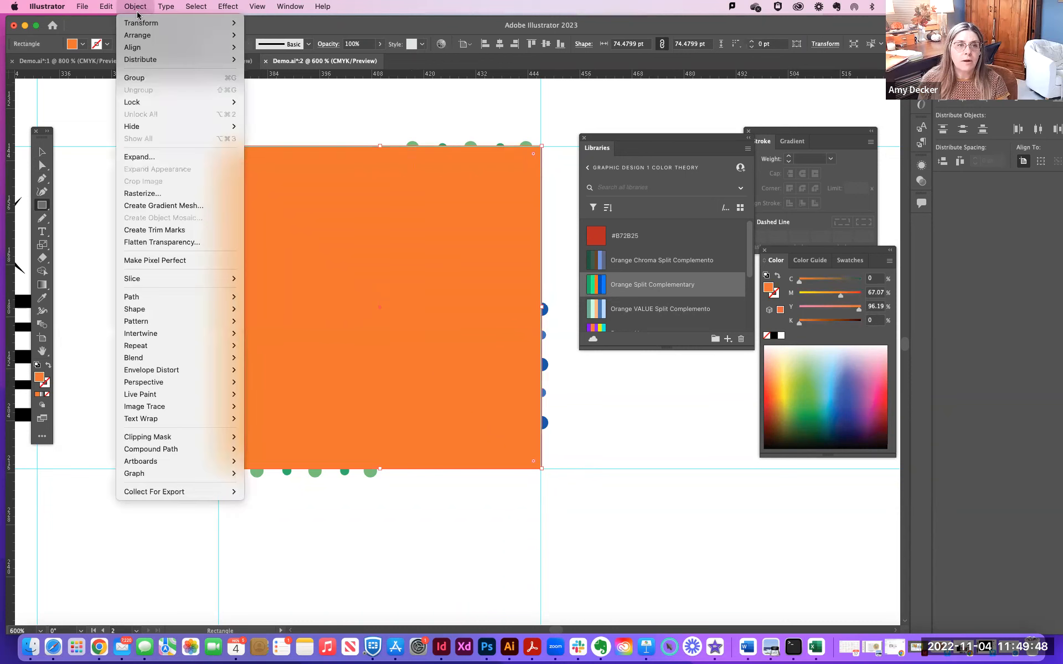
mouse_move(166, 35)
click(276, 73)
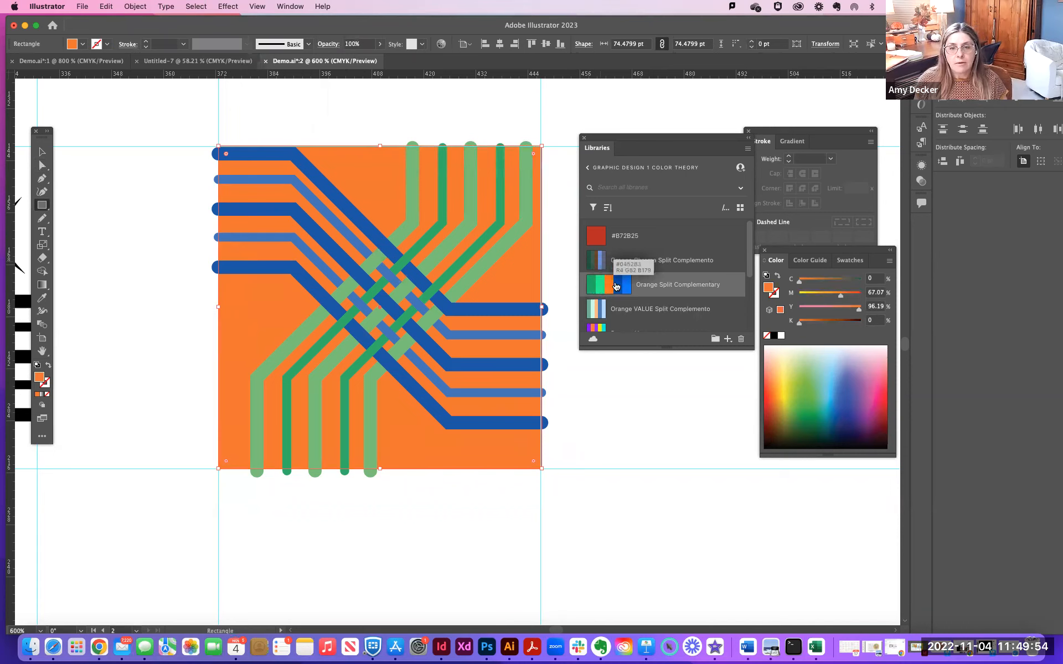
- Try the theme's light green as the background square's fill and delete the square
click(600, 286)
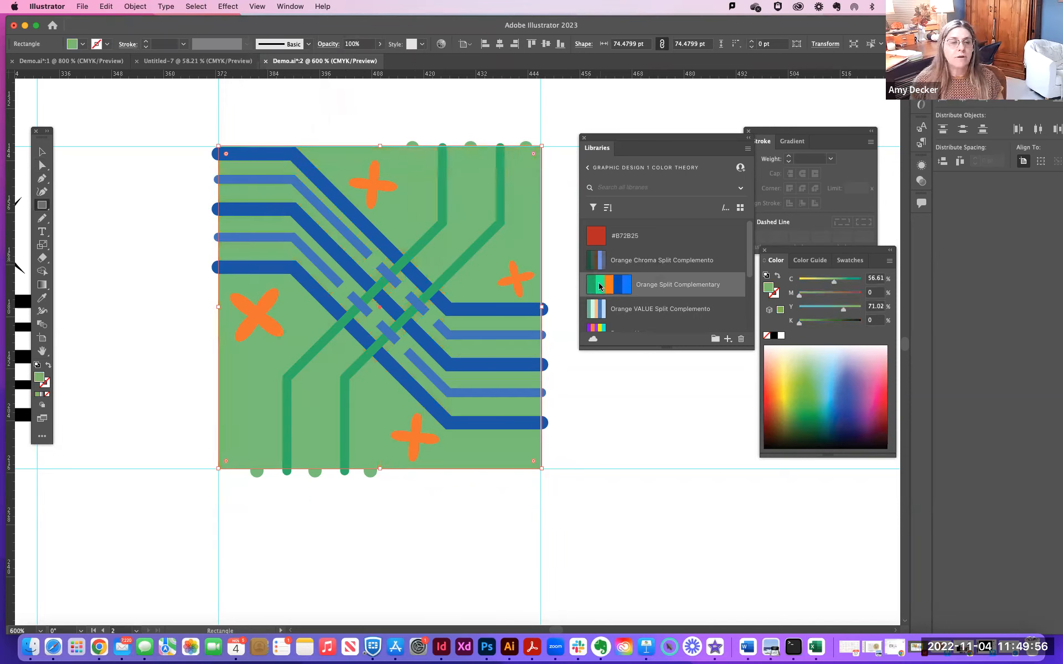
key(Delete)
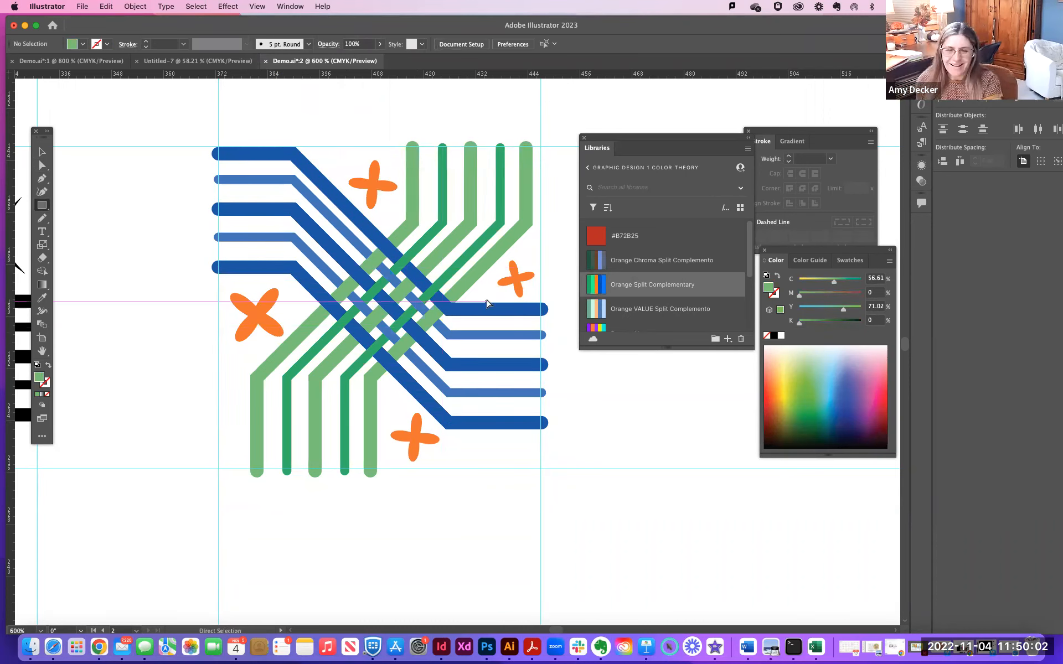
key(super+minus)
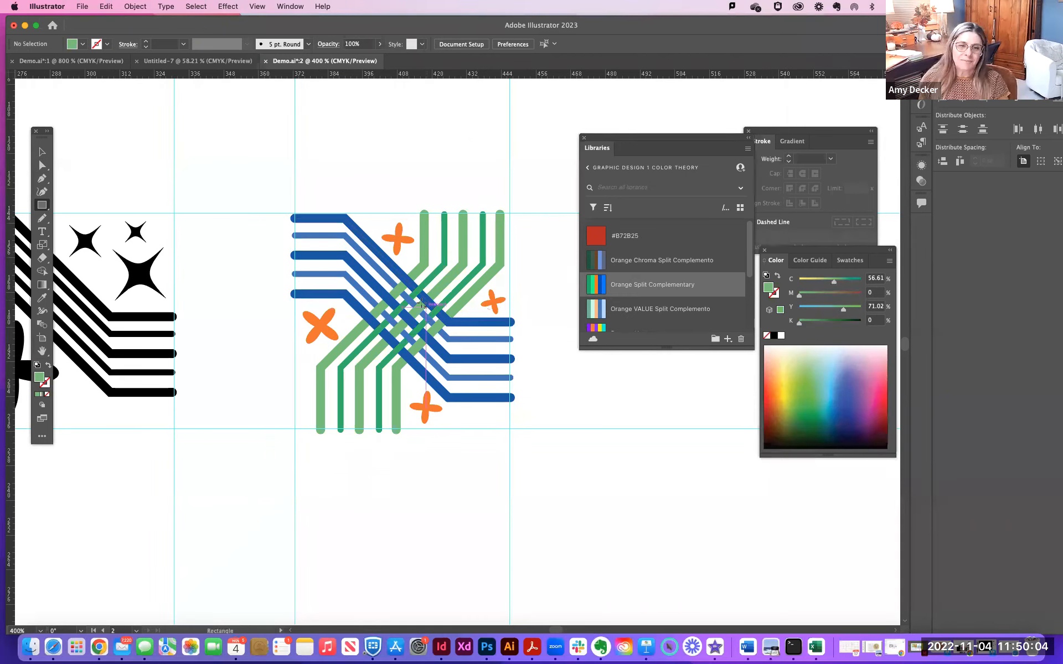
click(42, 154)
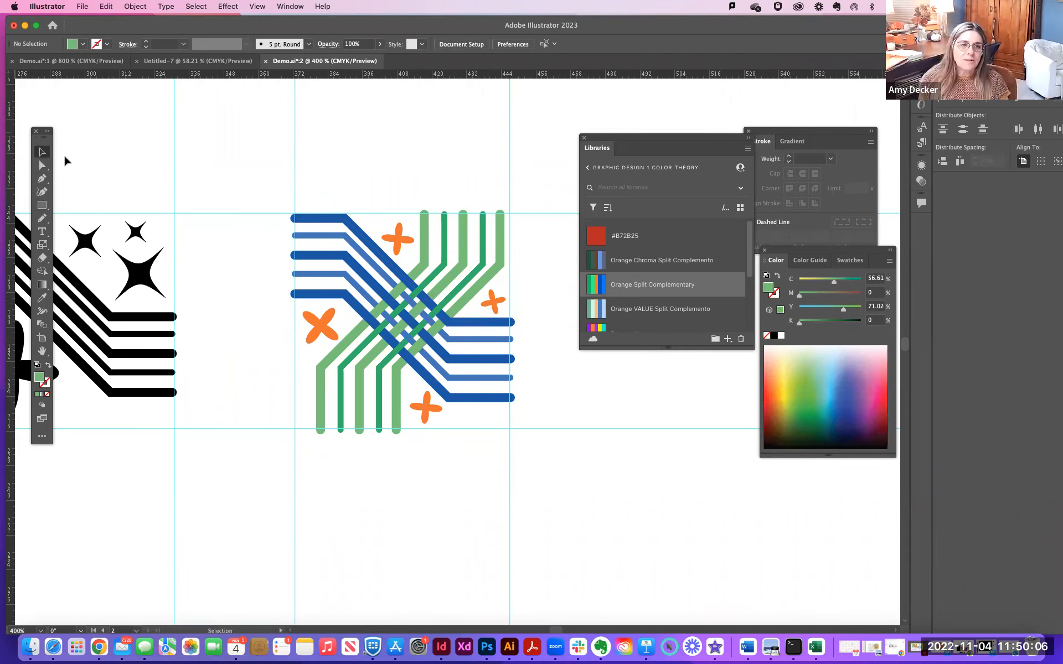
drag(271, 184, 542, 448)
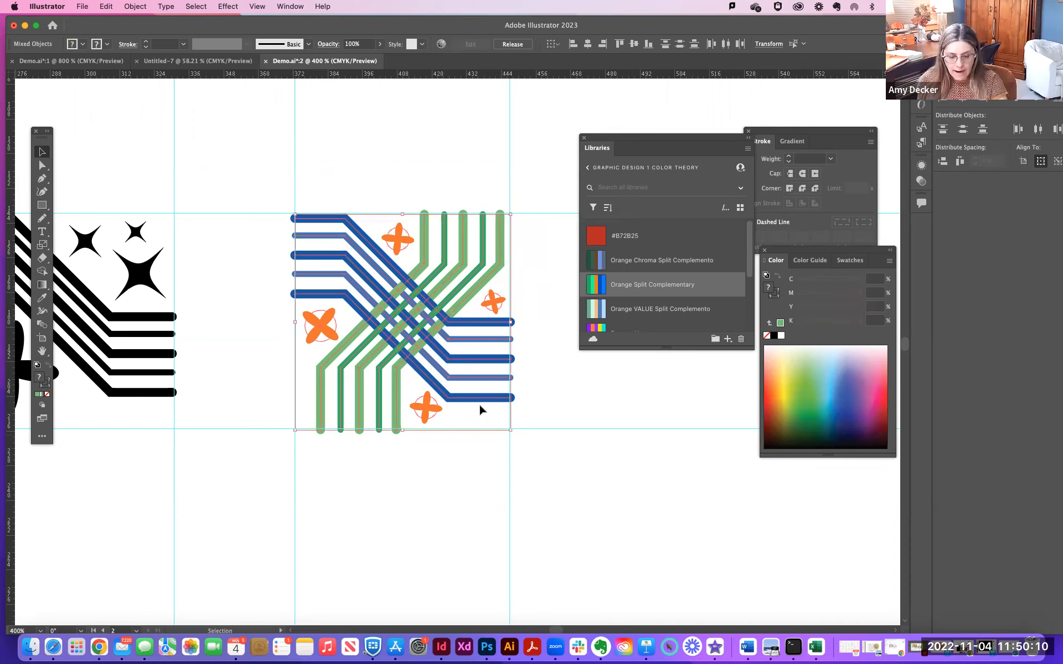
scroll(460, 368, right, 1)
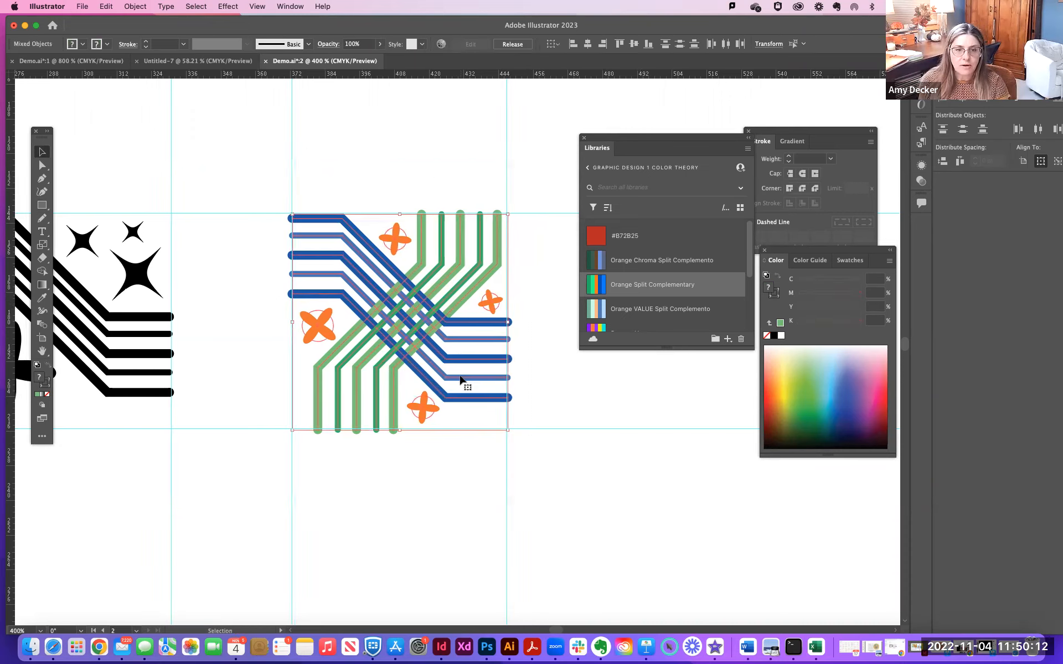
click(472, 461)
key(super+equal)
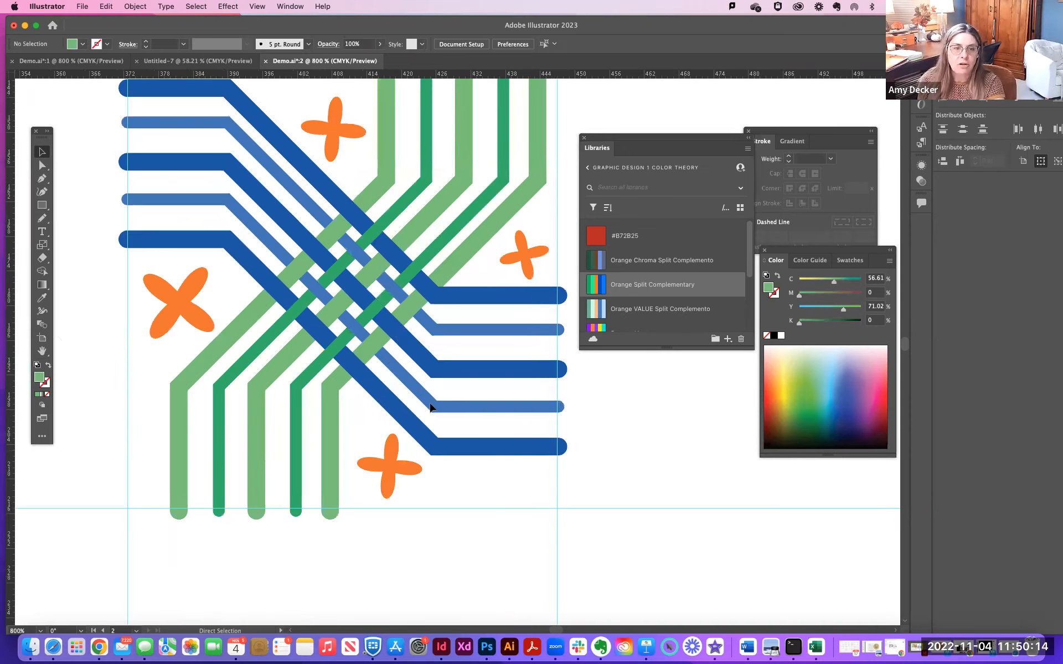
key(space)
drag(297, 245, 309, 287)
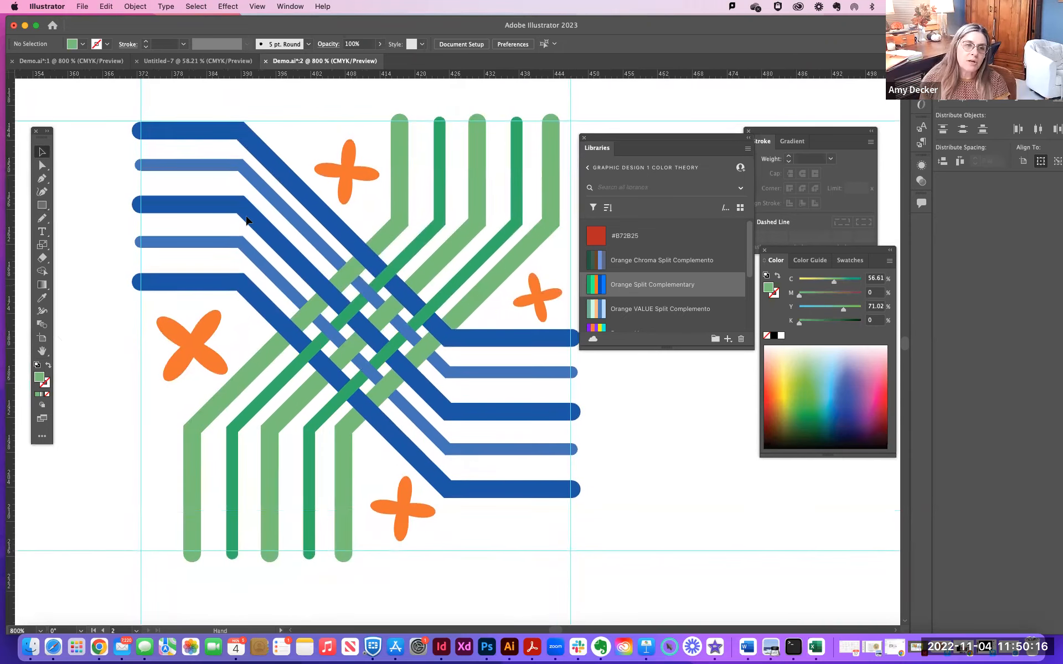
- Duplicate the interwoven line group below the motif and scale the copy down to about a quarter of its size
click(188, 134)
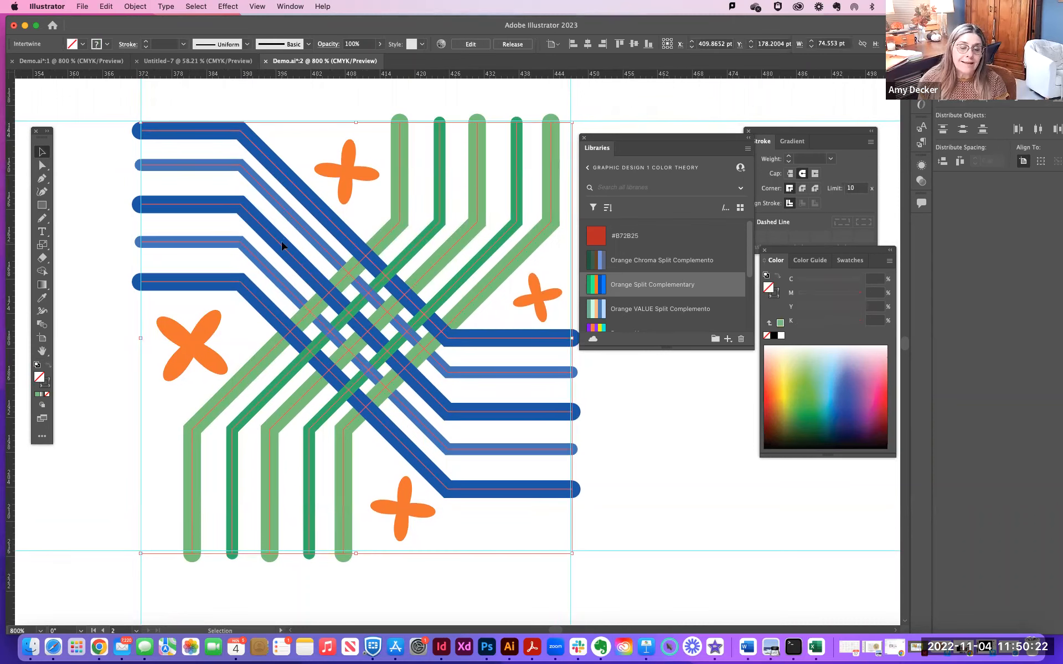
key(super+minus)
key(super+minus)
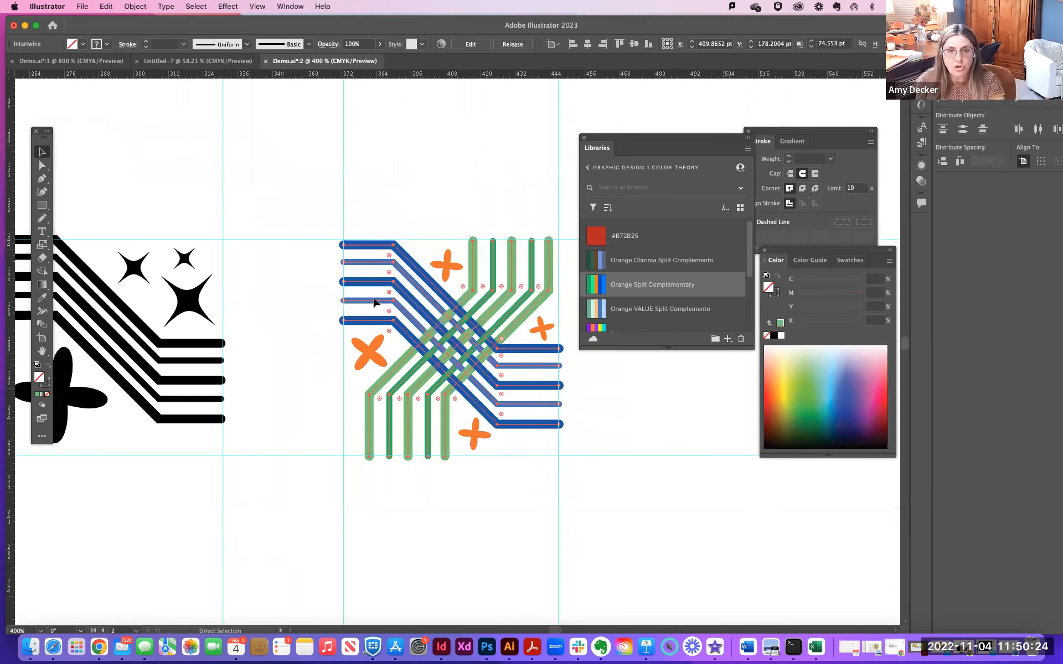
drag(525, 380, 755, 547)
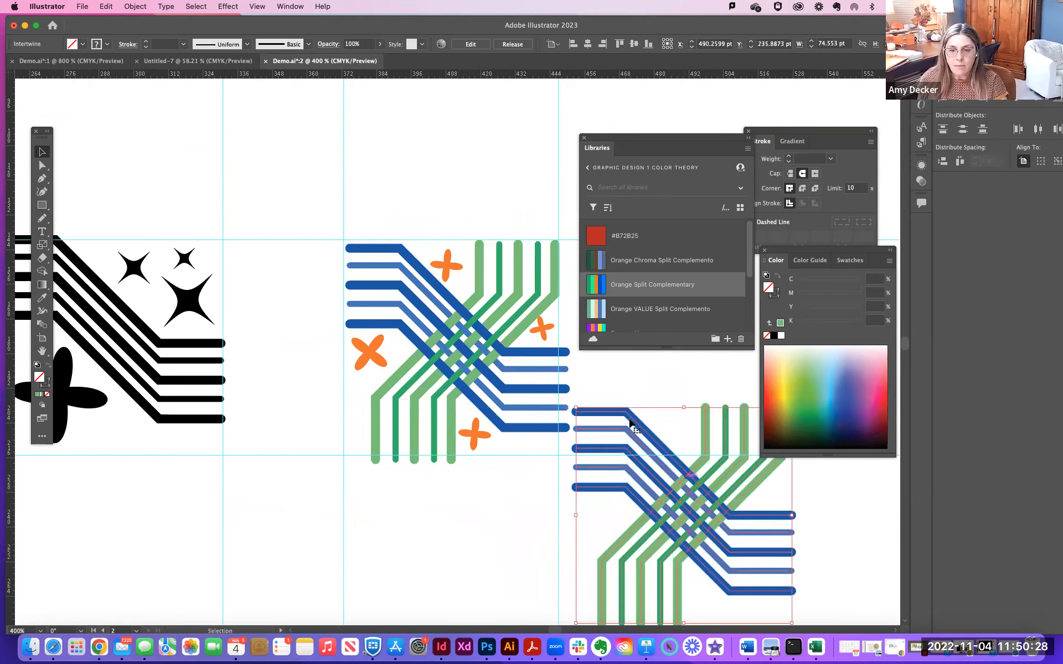
drag(575, 407, 496, 531)
click(720, 579)
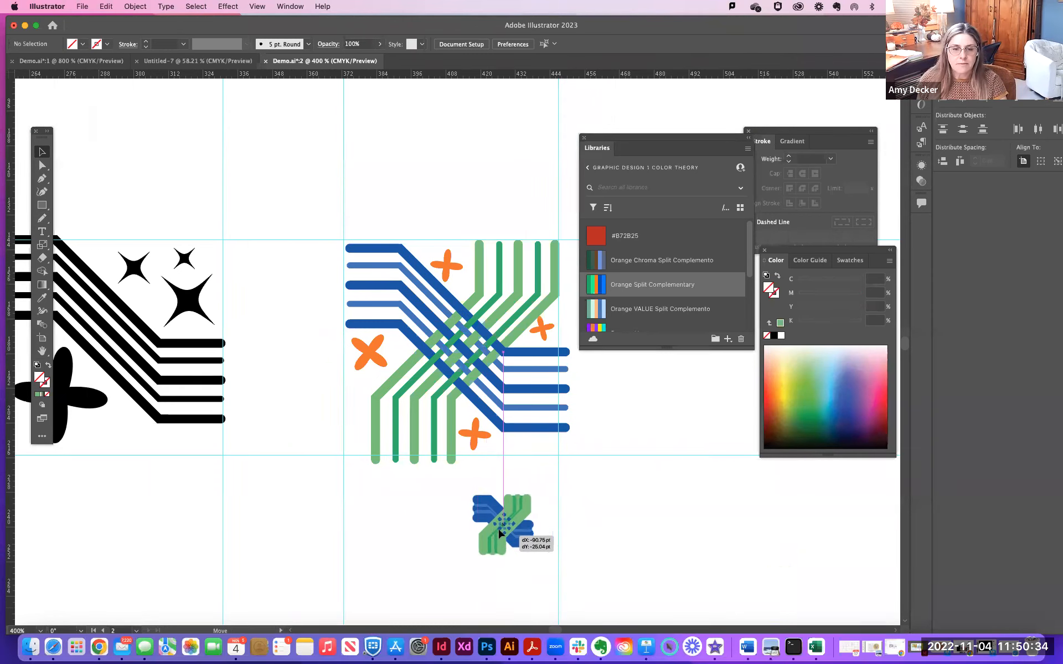
- Examine how the line thicknesses look on the scaled-down copy and delete that copy
click(631, 535)
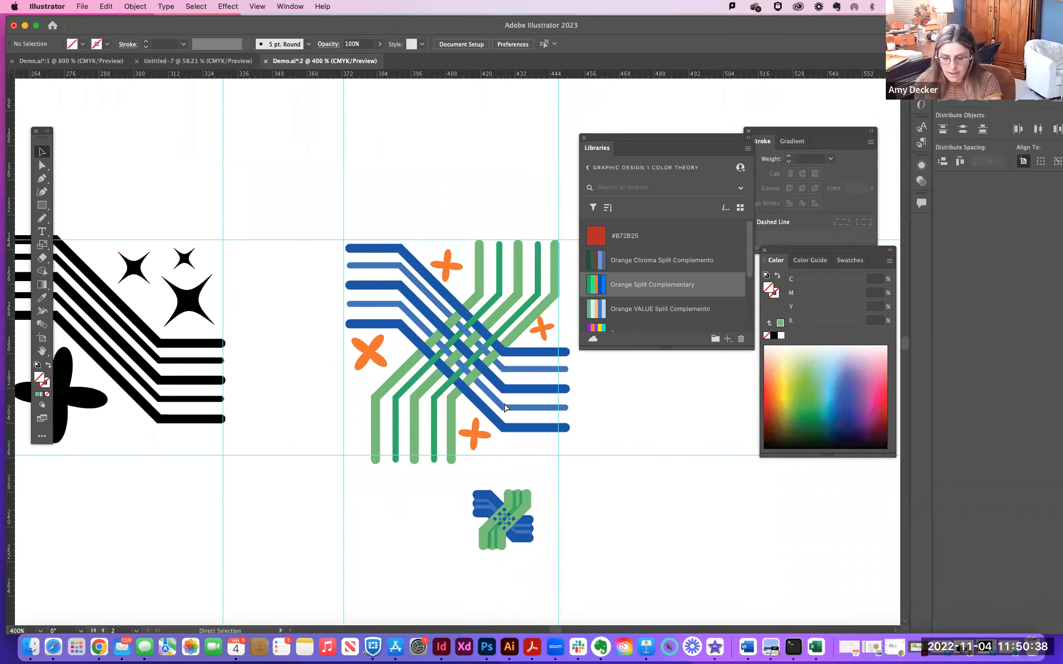
key(super+equal)
key(super+equal)
drag(506, 408, 491, 340)
scroll(562, 505, down, 5)
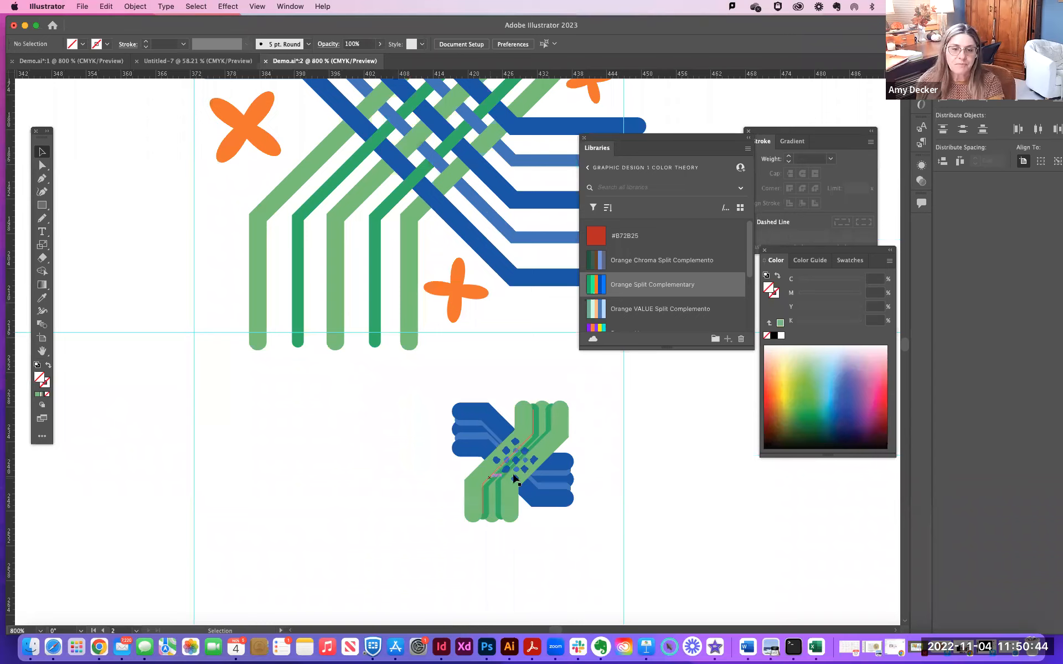
drag(426, 386, 636, 578)
key(Delete)
- Apply Outline Stroke to the interwoven blue and green line group
scroll(490, 316, up, 4)
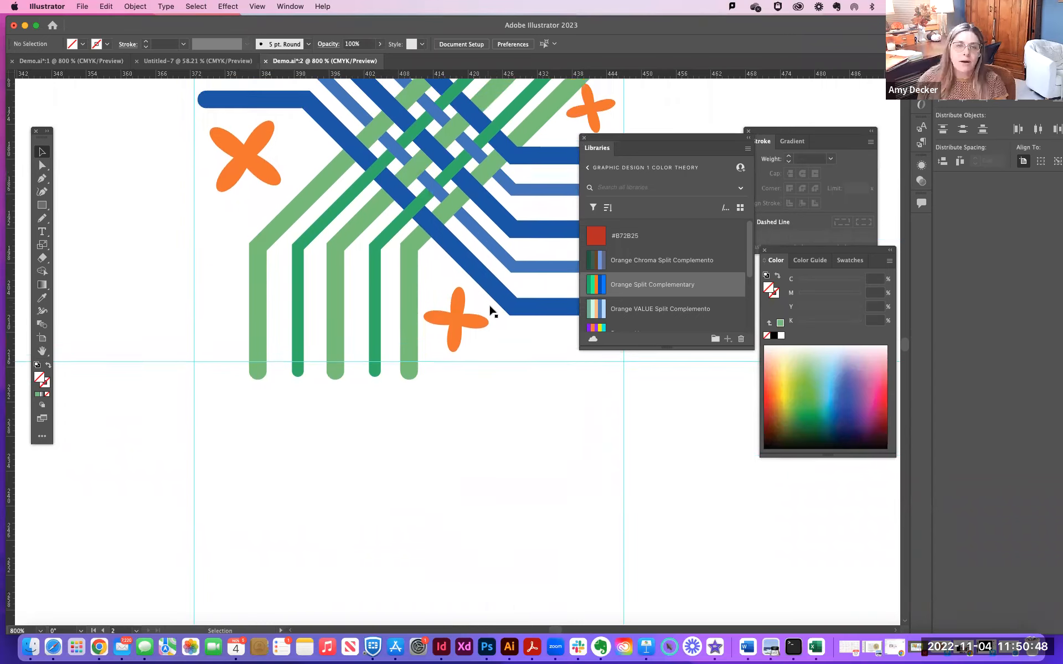
scroll(484, 327, up, 2)
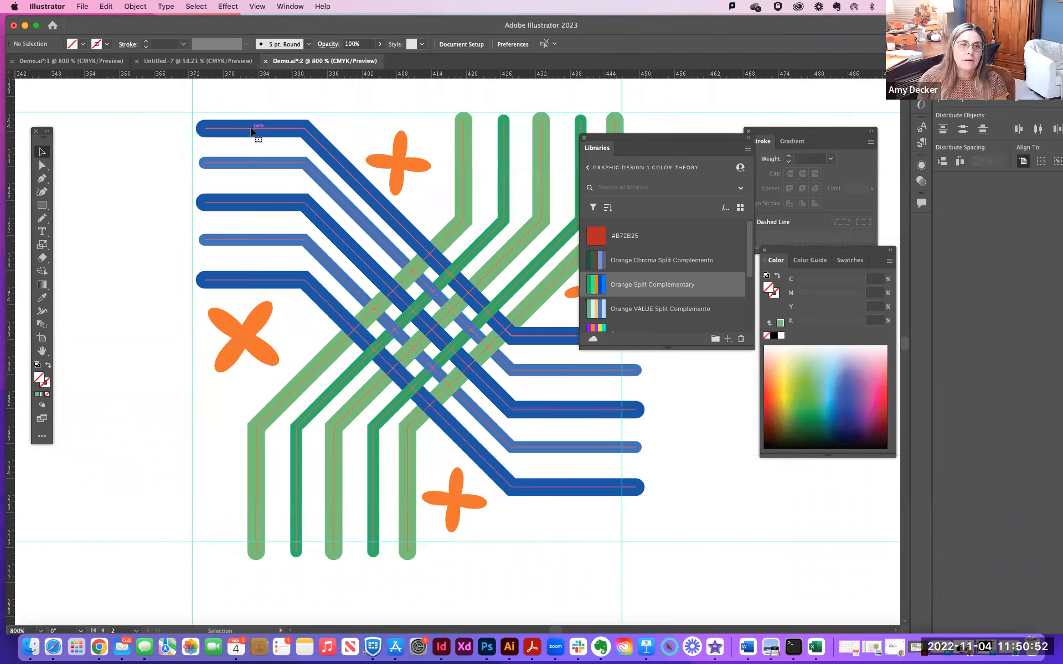
click(252, 130)
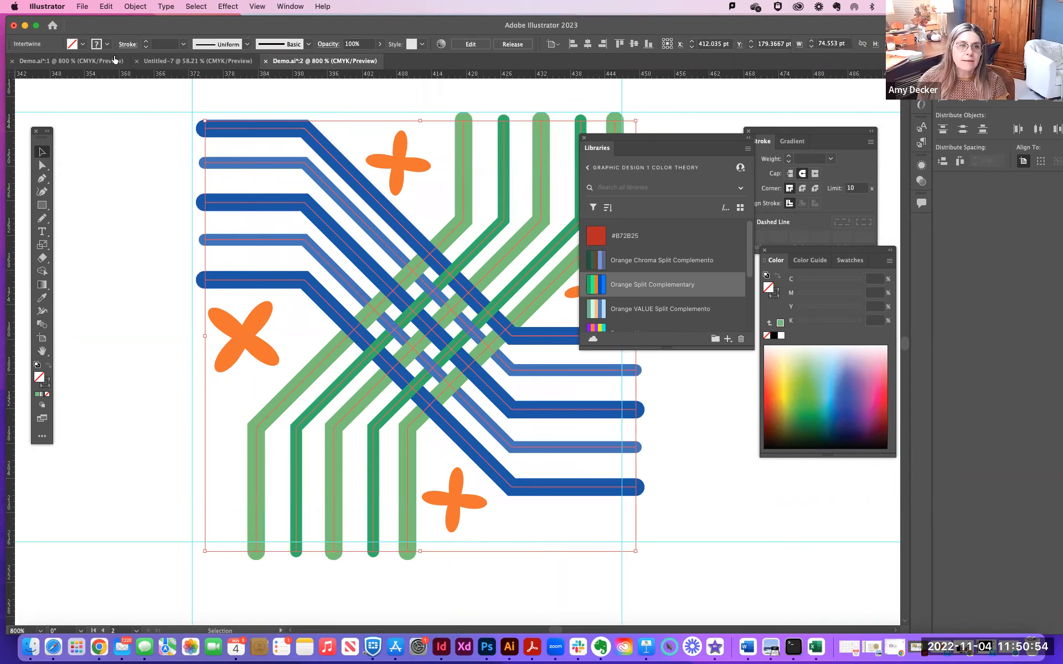
click(135, 7)
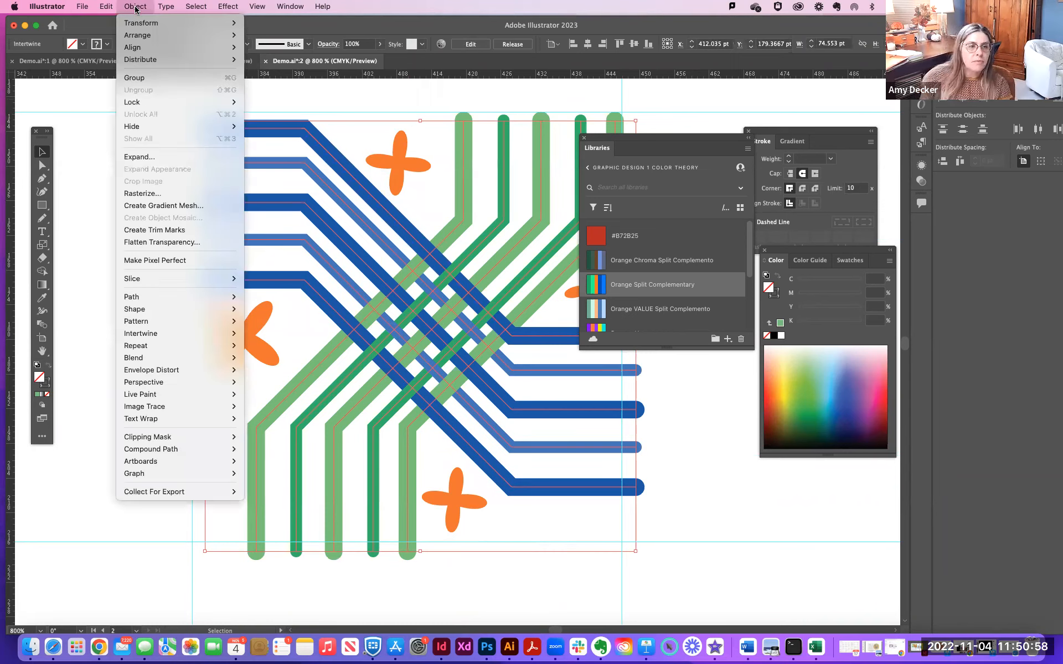
mouse_move(156, 300)
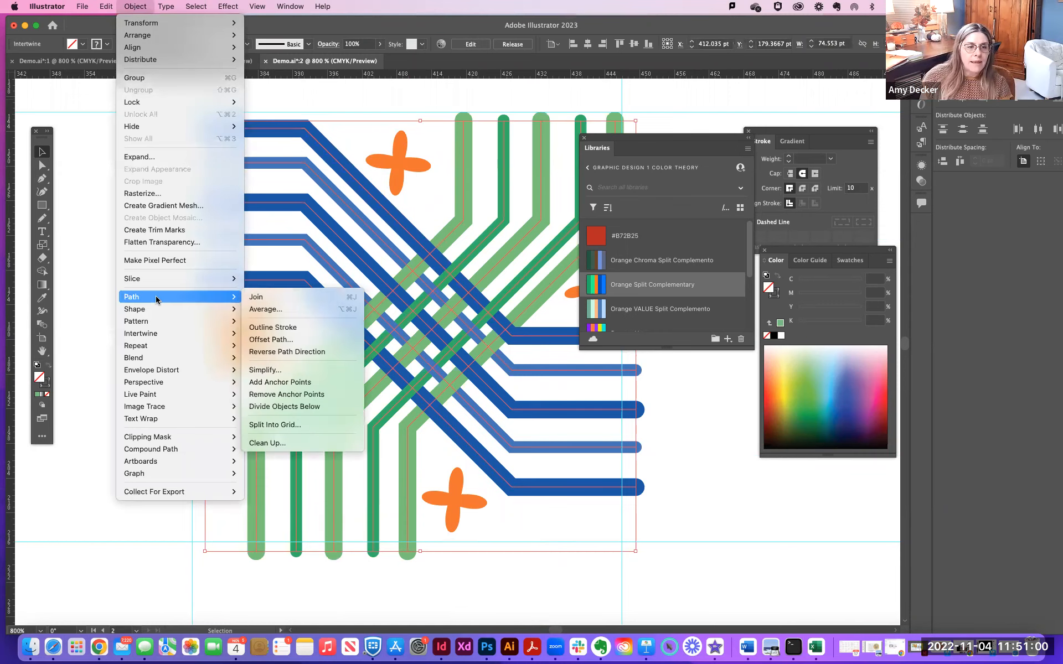
click(312, 330)
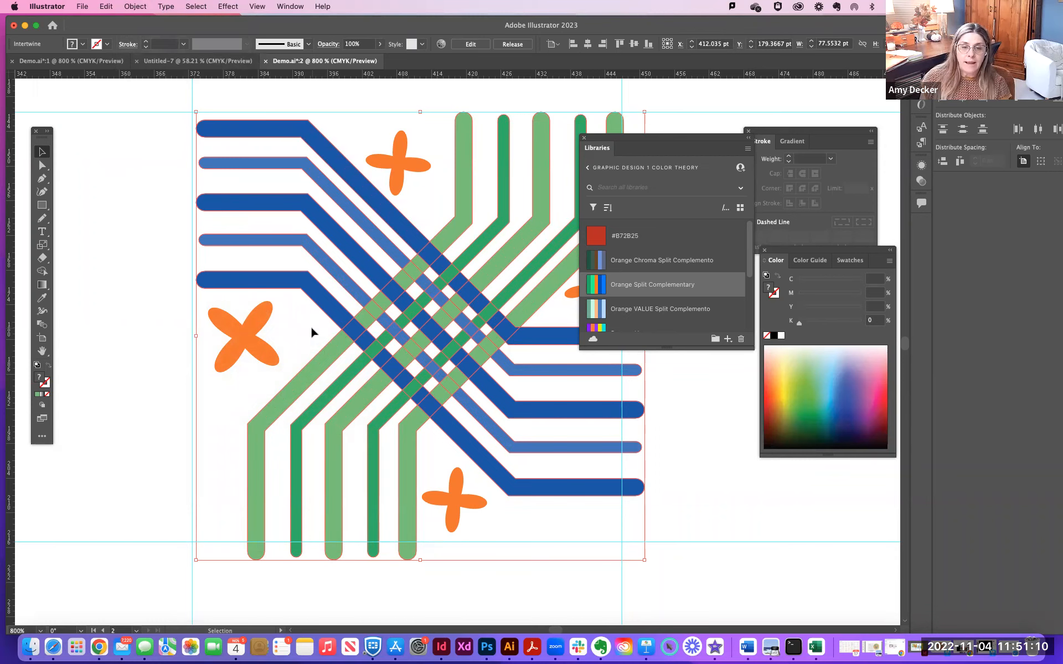
- Duplicate the outlined line group below the motif and scale the copy down to about 16.4 pt wide
key(super+minus)
key(super+minus)
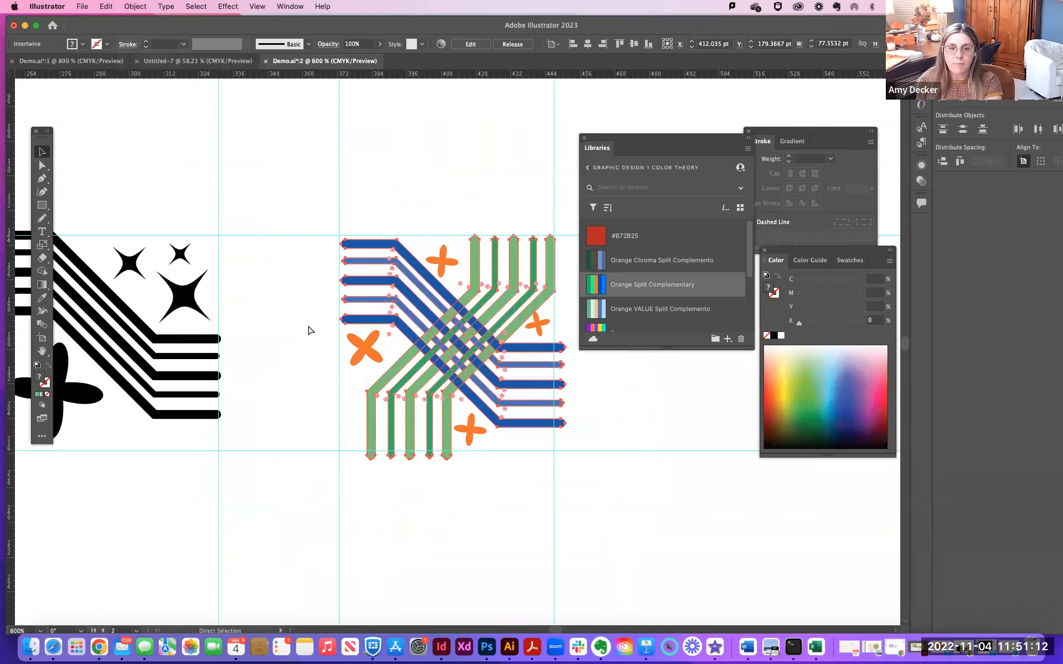
drag(285, 268, 166, 177)
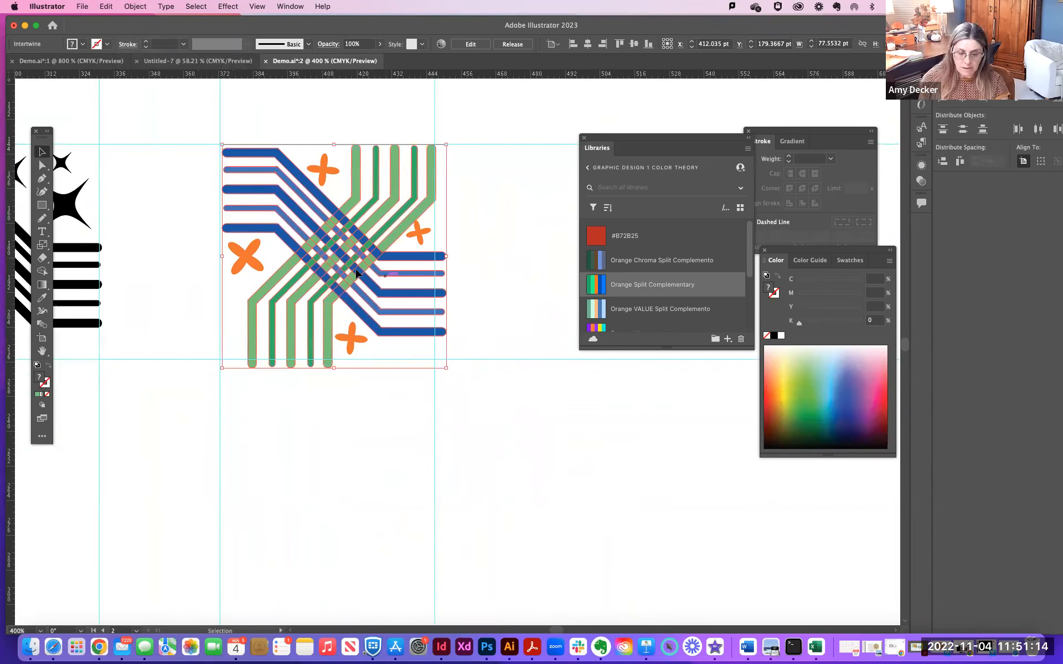
drag(403, 285, 479, 347)
drag(505, 356, 510, 492)
drag(346, 376, 525, 507)
click(543, 498)
drag(551, 554, 473, 430)
click(453, 427)
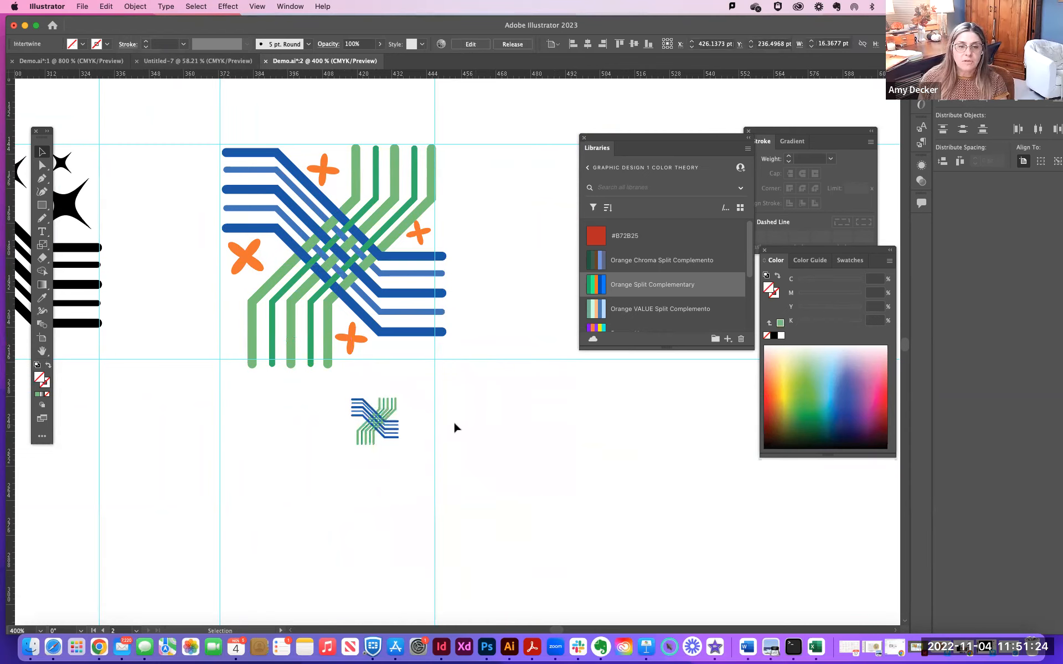
- Examine the line proportions of the small outlined copy and delete the copy
key(super+equal)
key(super+equal)
key(super+equal)
drag(305, 429, 394, 254)
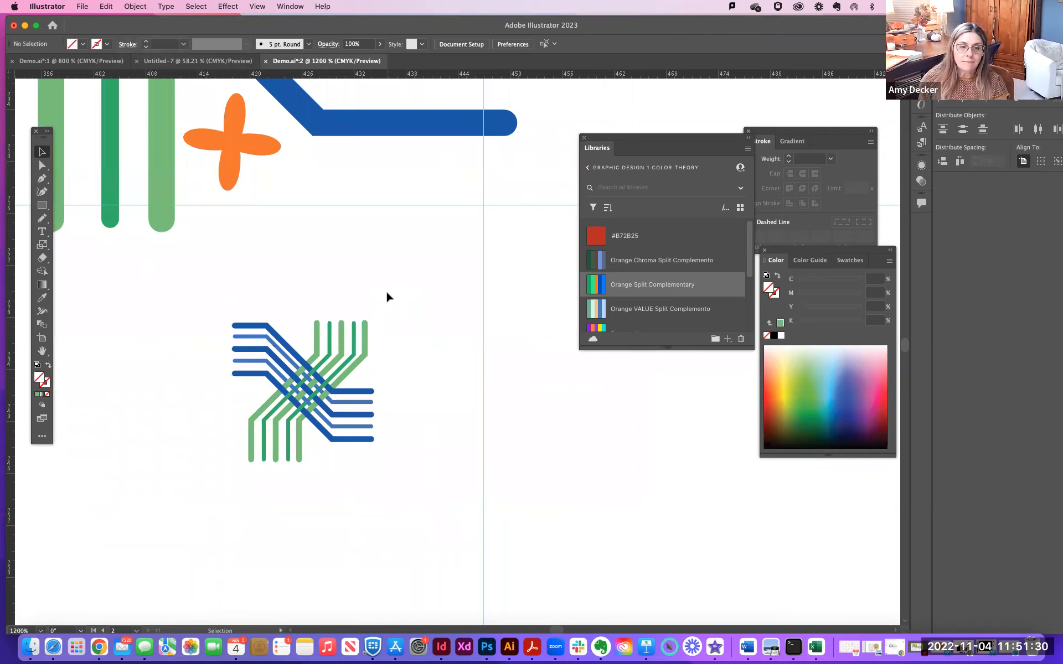
click(363, 325)
key(Delete)
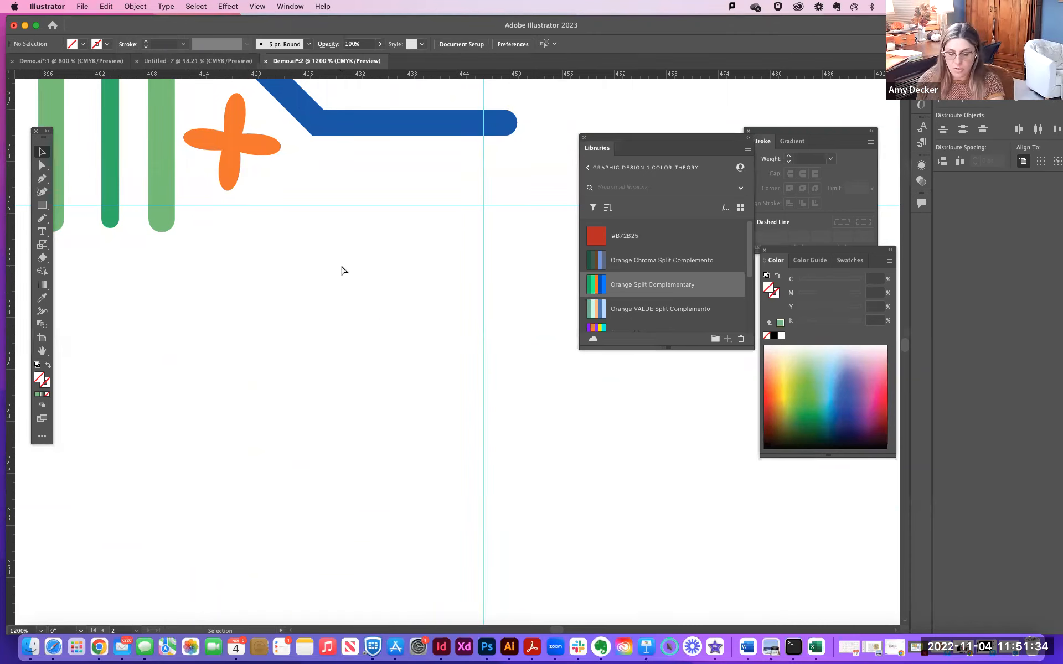
- Expand the appearance of the four orange flower shapes around the interwoven lines
key(super+minus)
key(super+minus)
key(super+minus)
drag(358, 239, 420, 394)
key(super+plus)
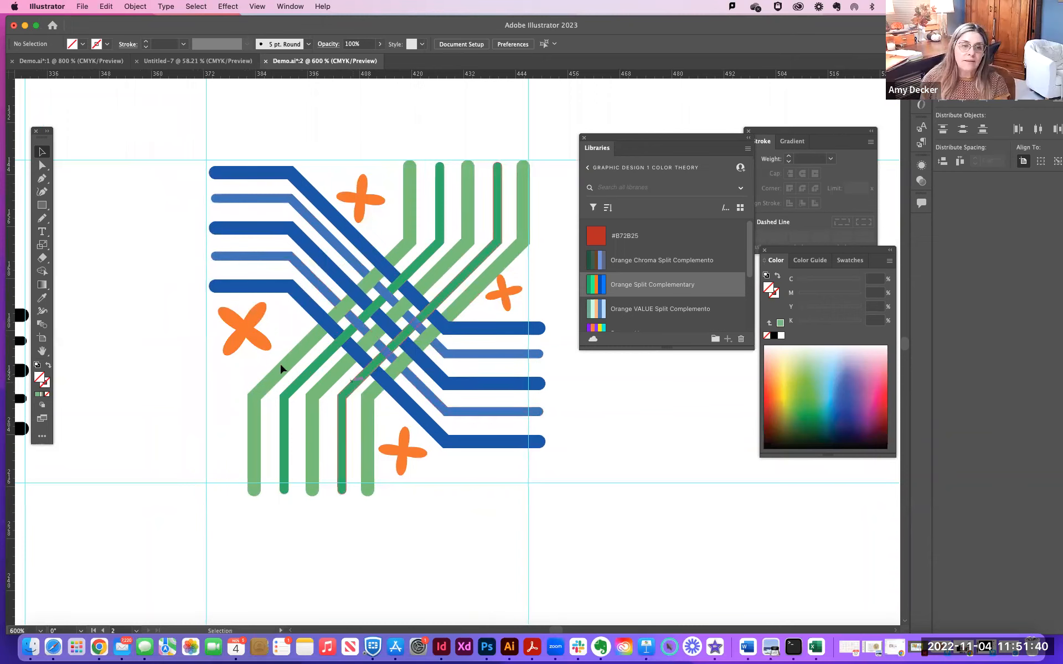
click(256, 336)
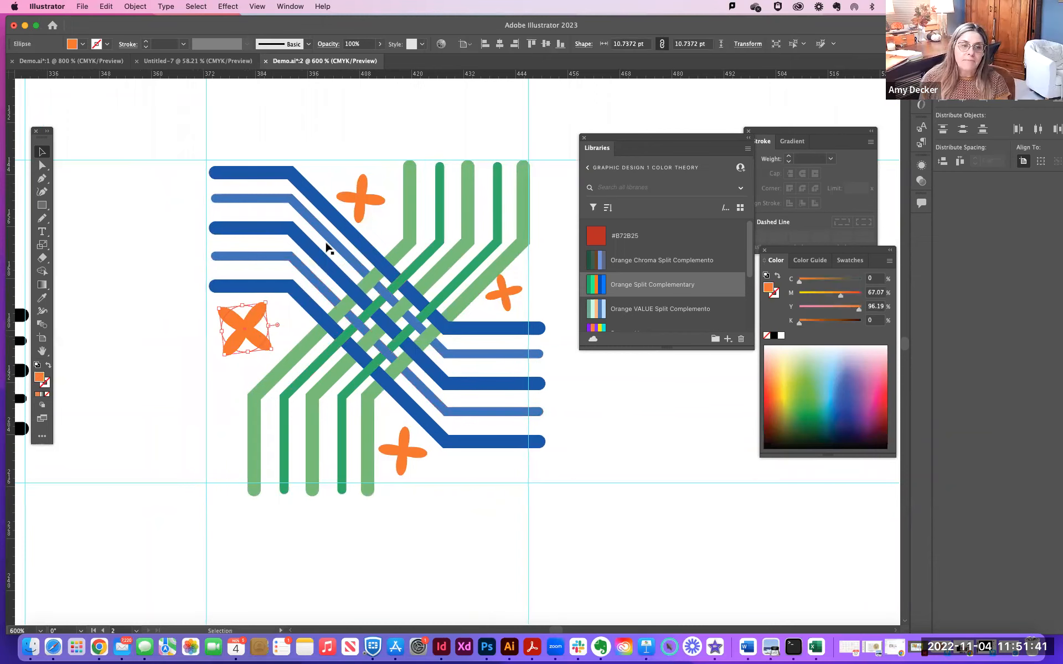
shift+click(361, 202)
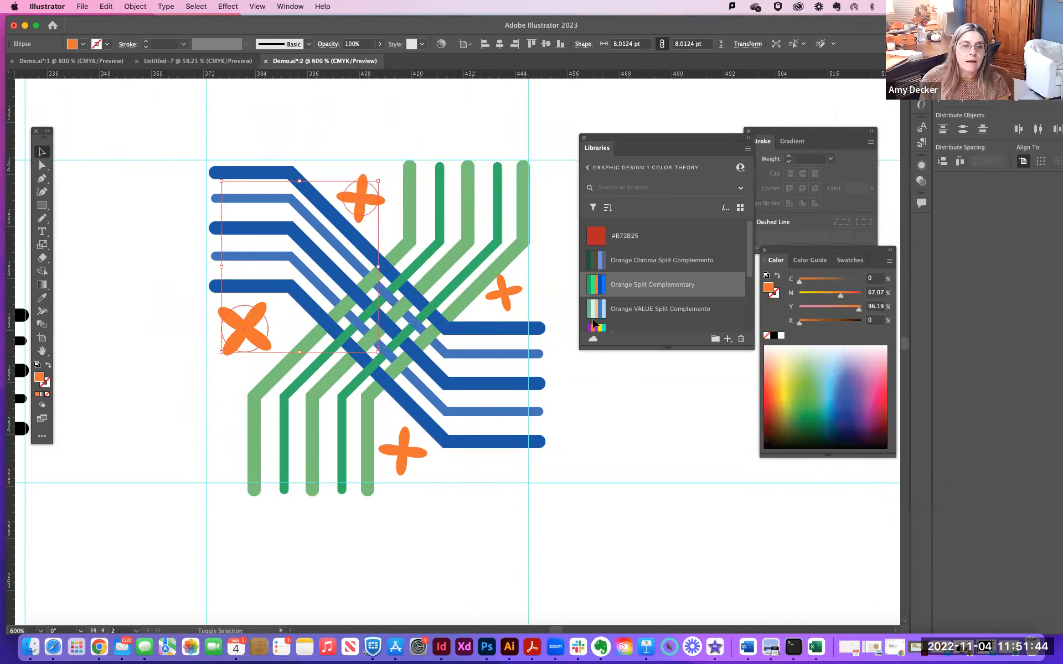
shift+click(509, 297)
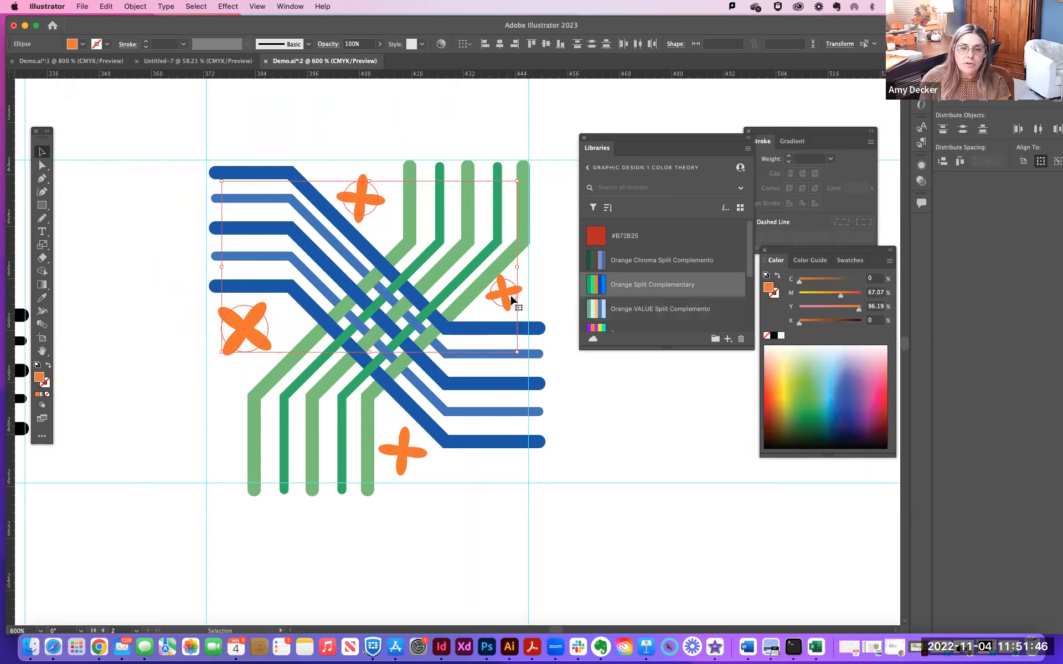
click(563, 291)
drag(504, 297, 506, 300)
shift+click(403, 449)
shift+click(244, 331)
shift+click(357, 200)
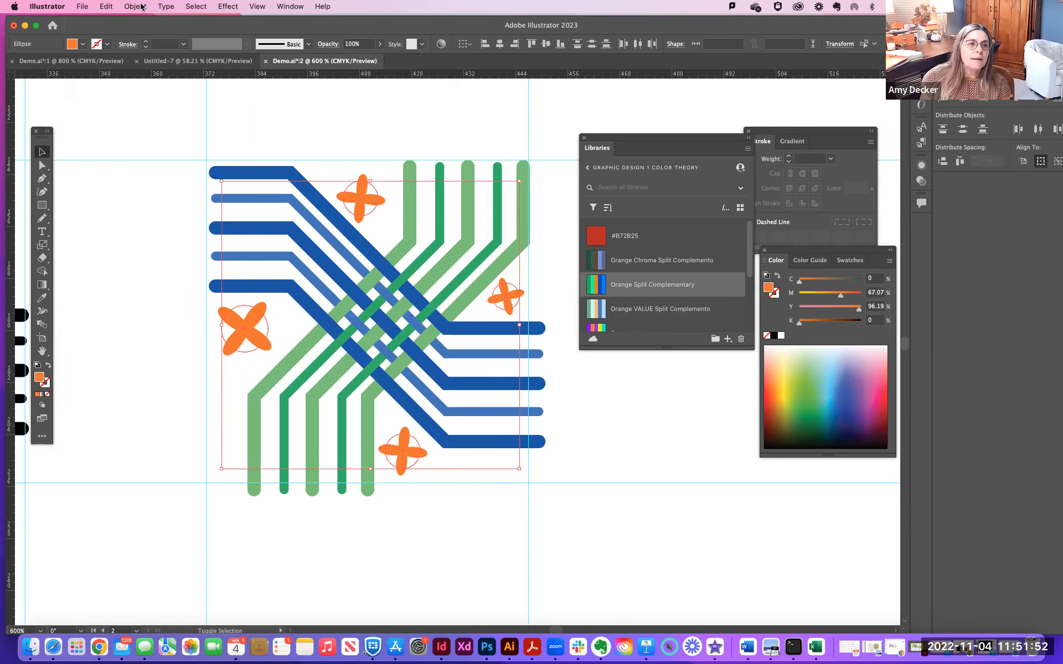
click(188, 6)
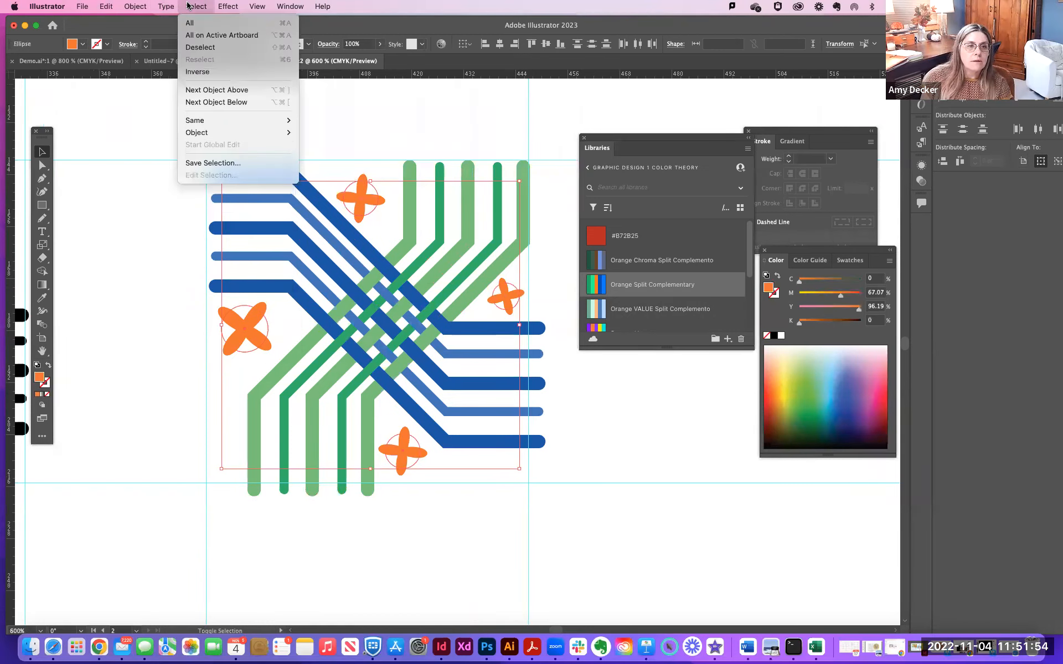
mouse_move(163, 5)
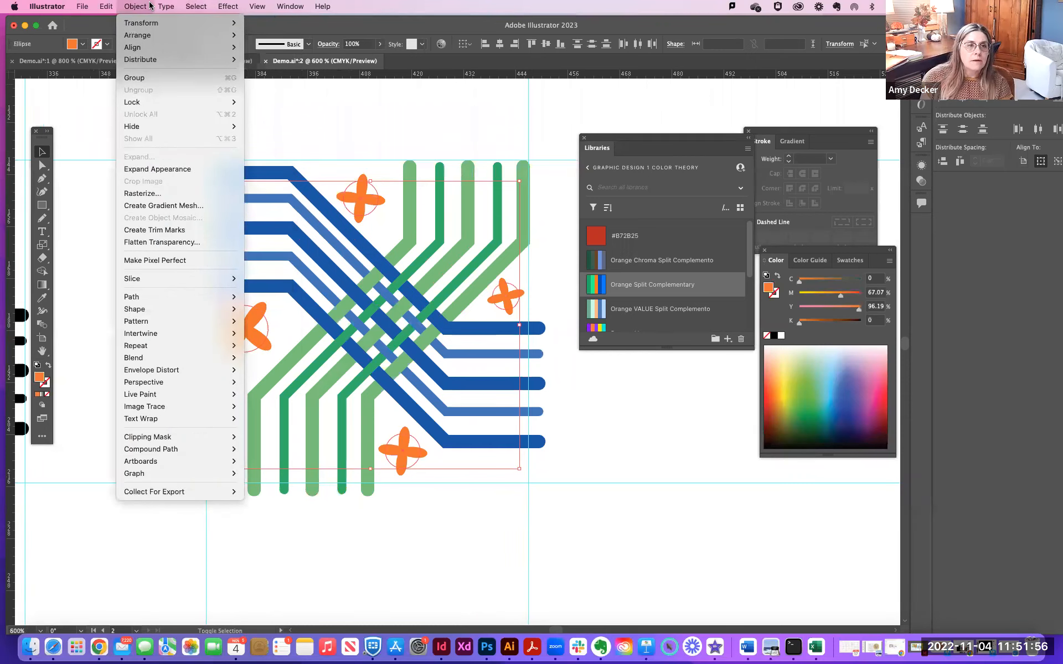
mouse_move(241, 7)
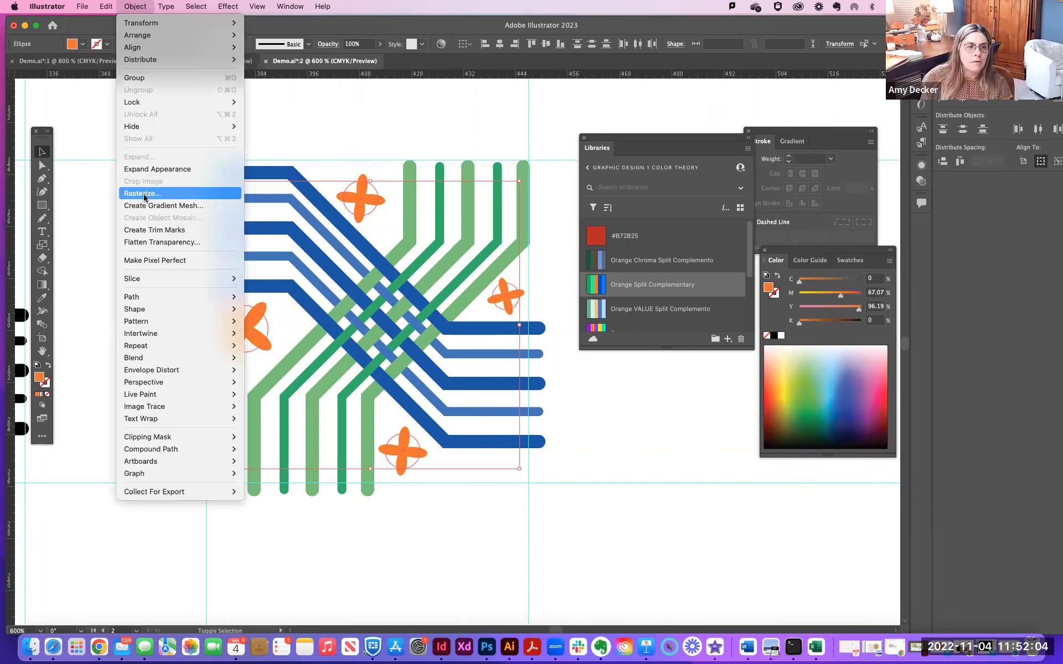
click(146, 169)
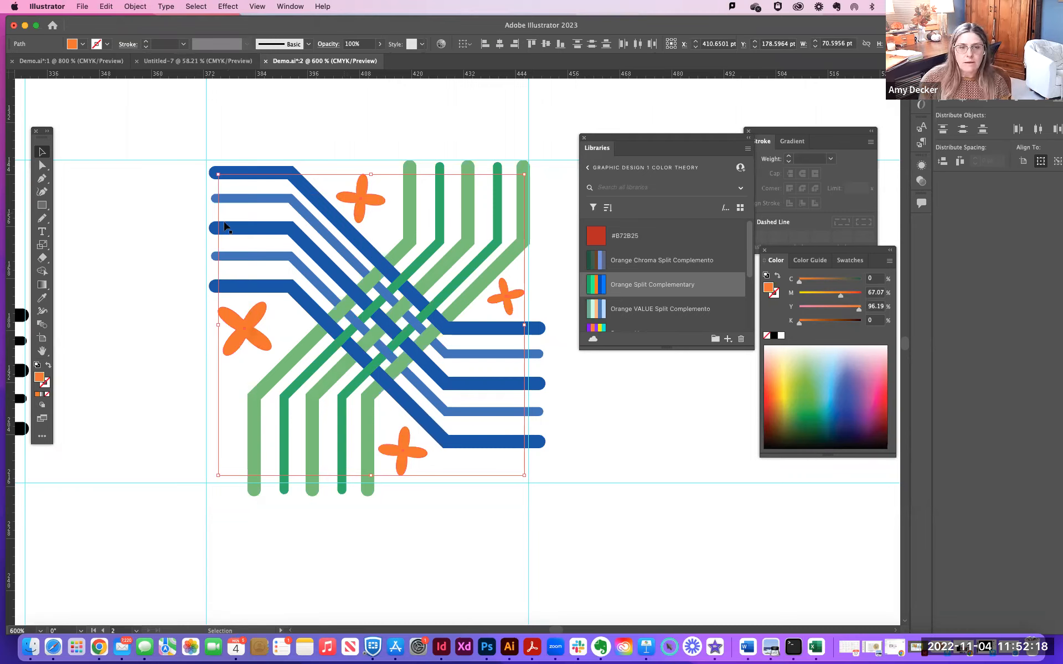
click(145, 230)
click(251, 340)
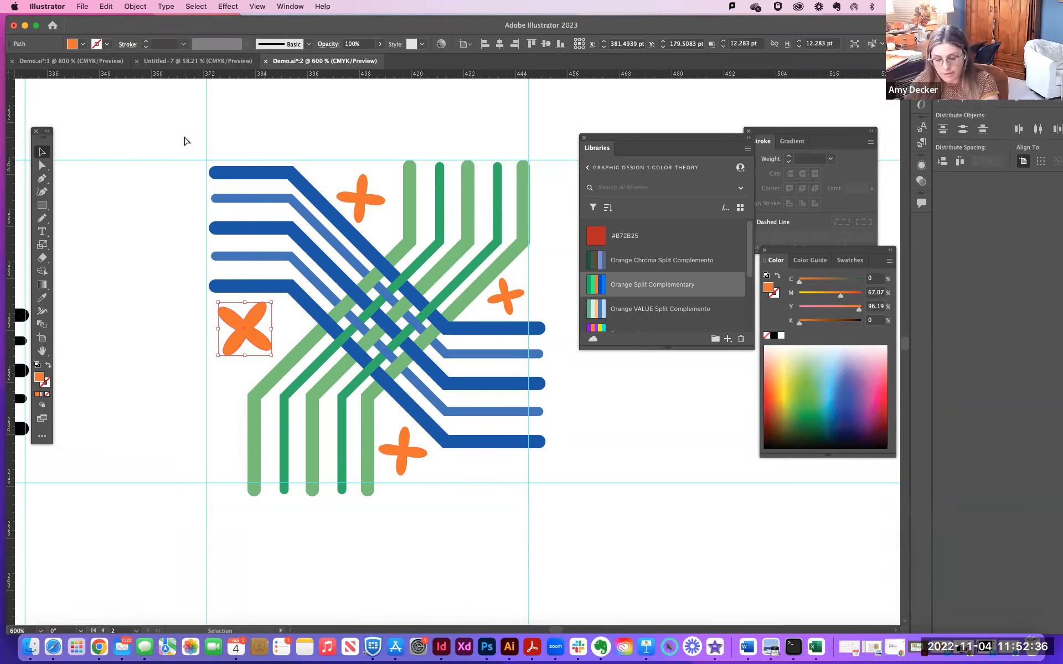
- Undo the flower expansion and the earlier edits back to before the line group was outlined, keeping the small stroked copy
key(super+minus)
key(super+minus)
drag(454, 370, 300, 313)
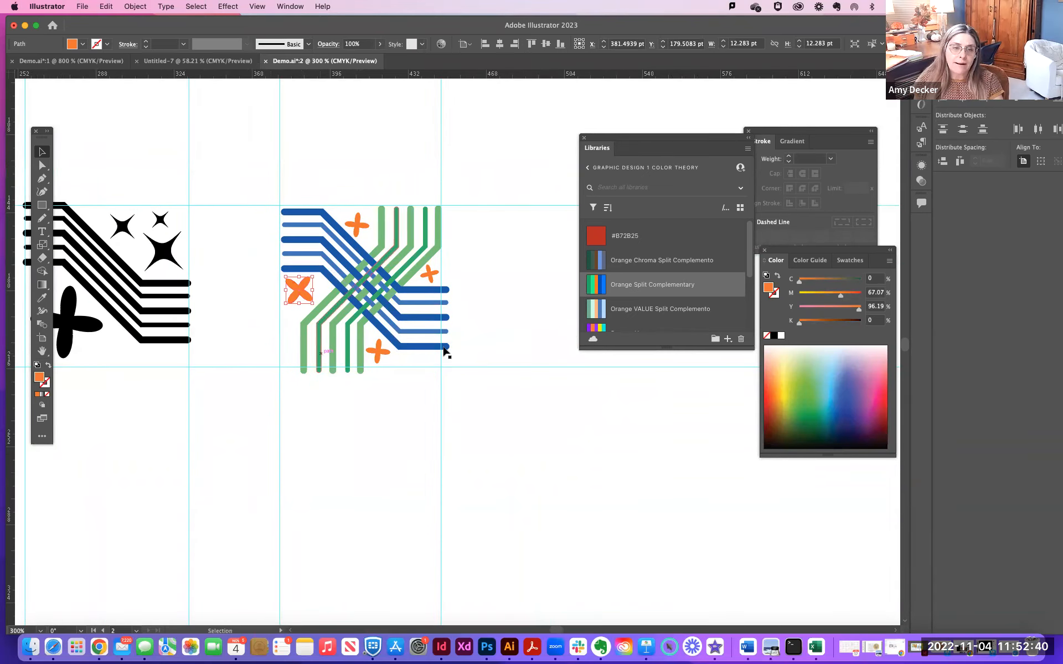
key(super+z)
key(super+z)
key(super+z)
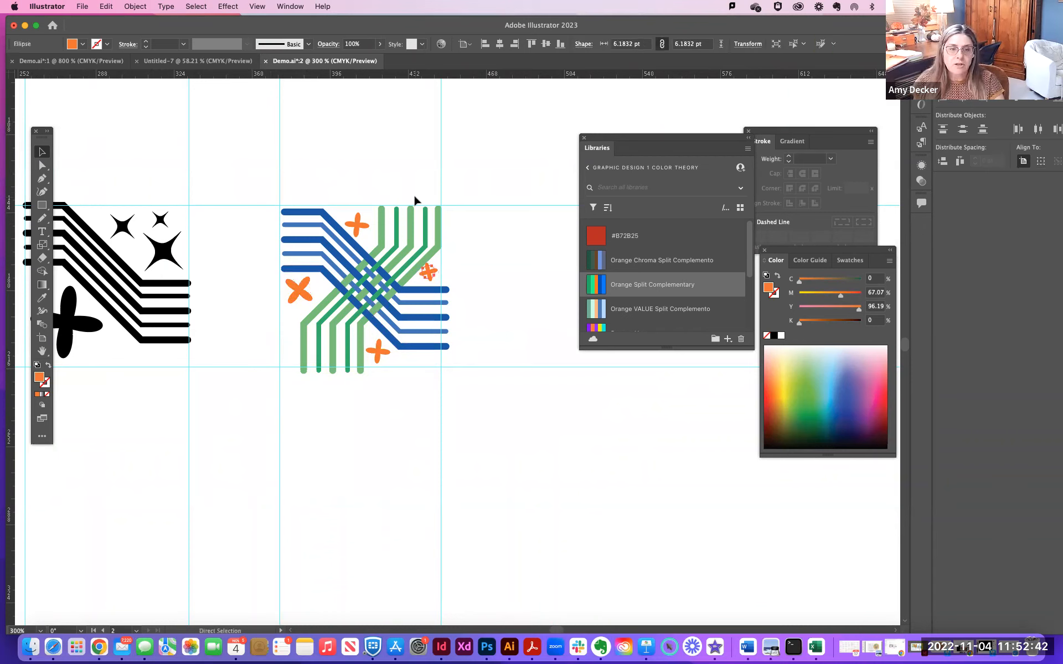
key(super+z)
key(super+z)
key(super+z)
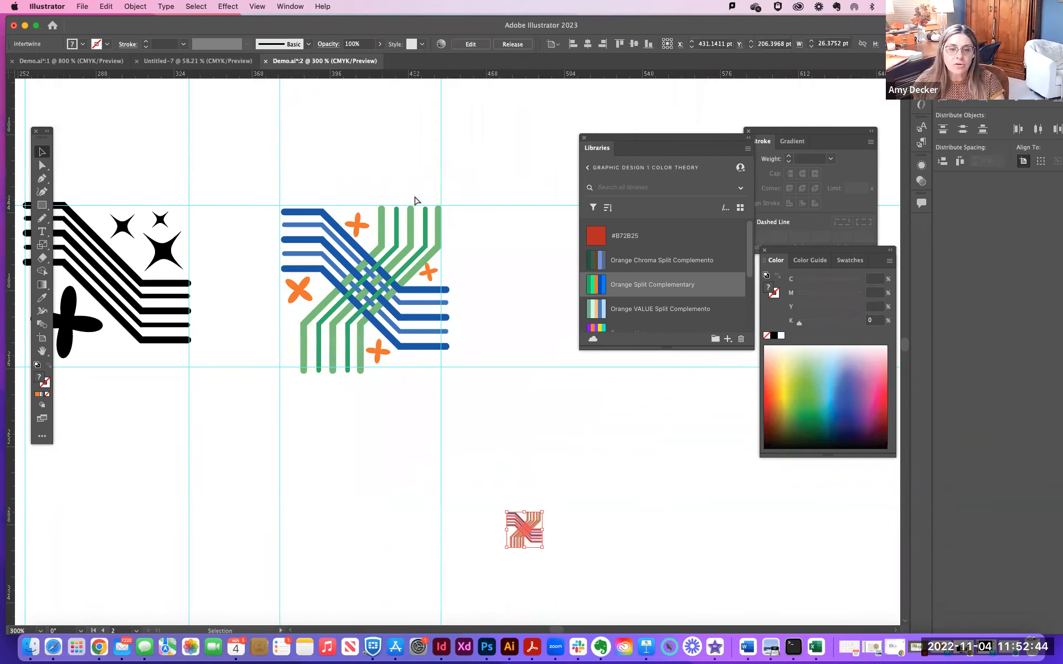
key(super+z)
key(super+z)
key(super+z)
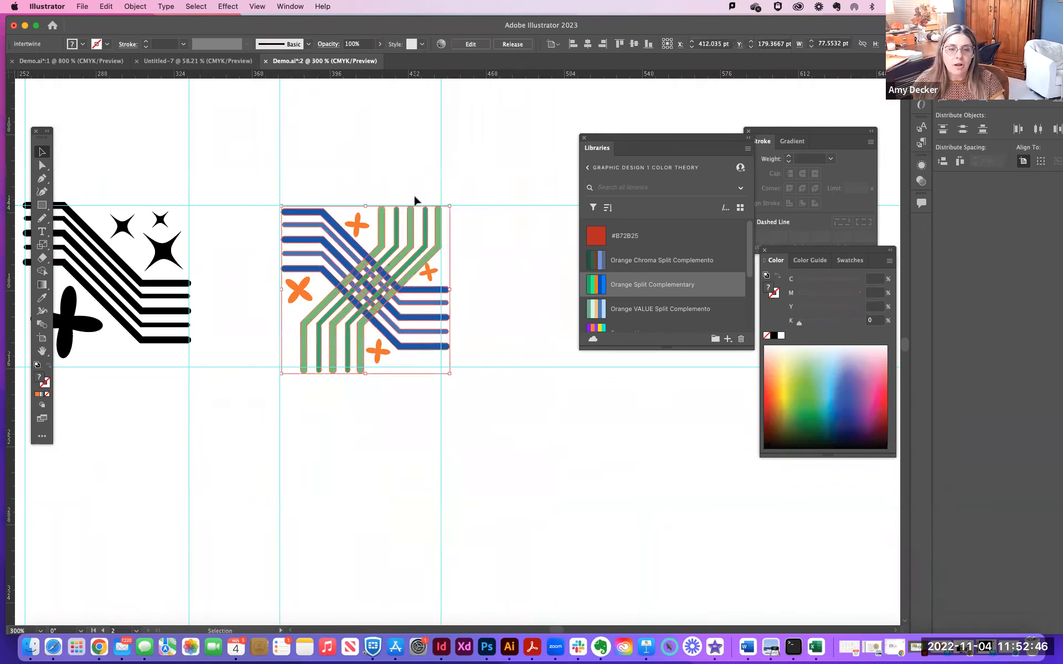
key(super+z)
key(super+z)
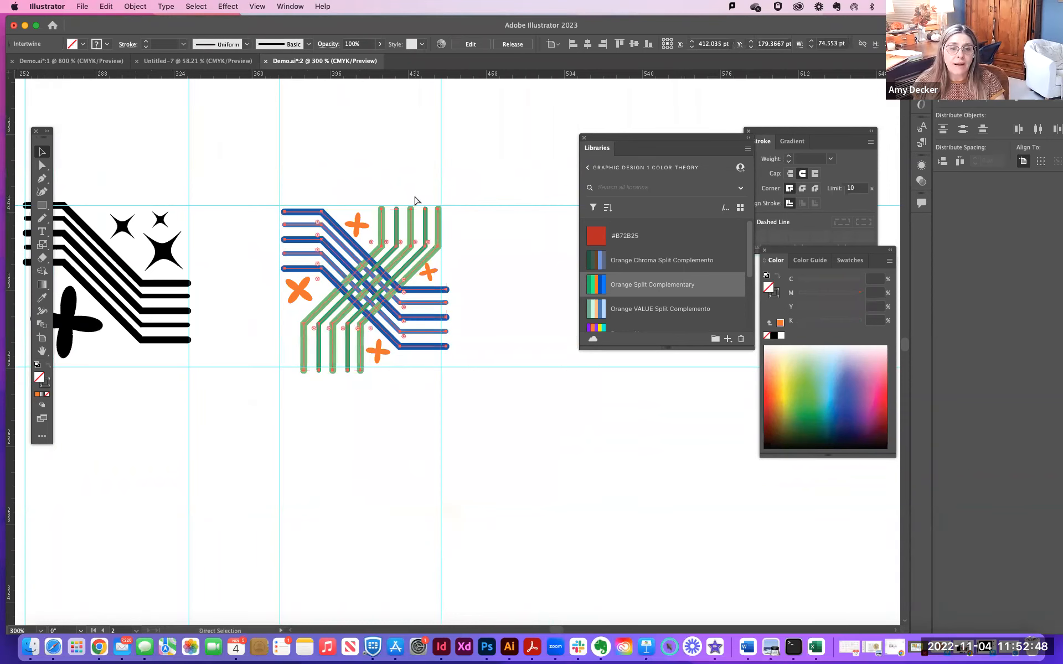
key(super+z)
click(495, 460)
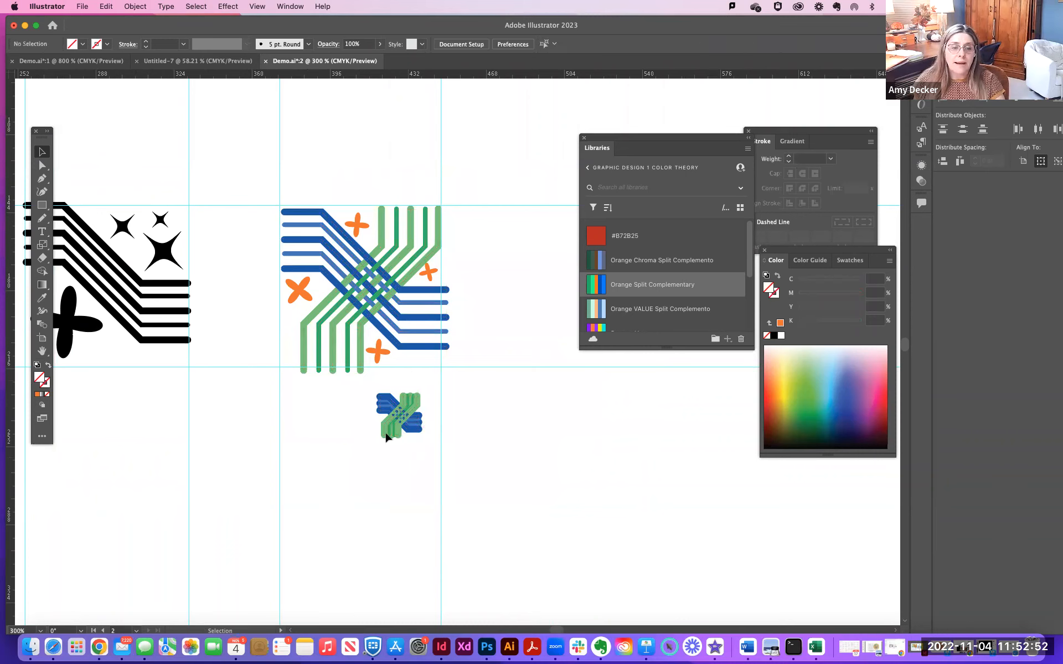
- Duplicate the complete motif with its live strokes and place the copy above the original
drag(257, 172, 387, 132)
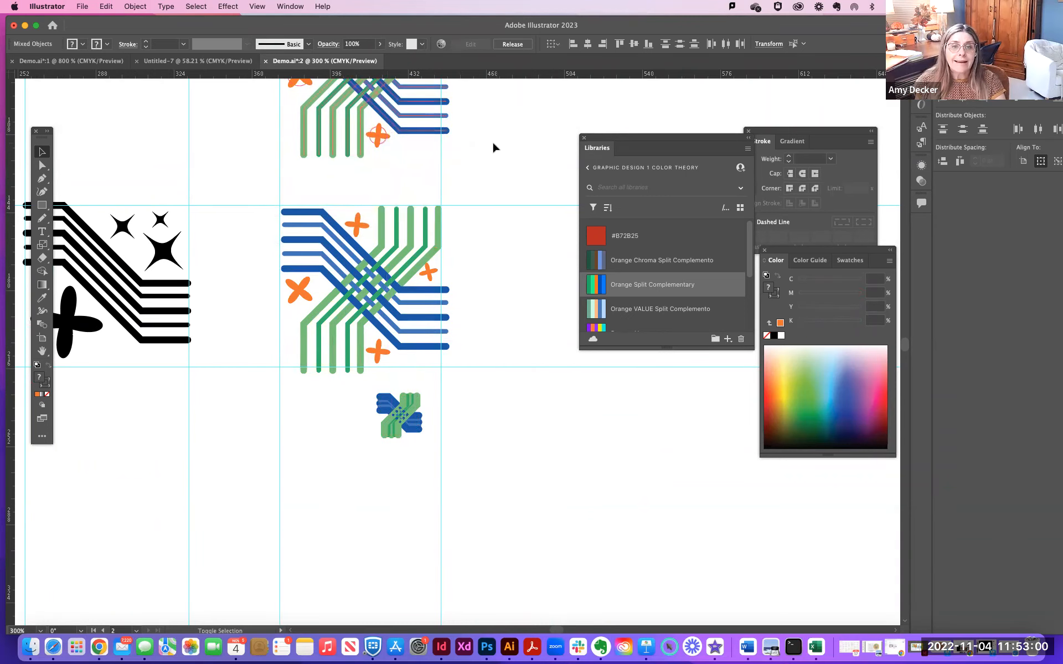
drag(491, 149, 509, 437)
drag(432, 290, 433, 259)
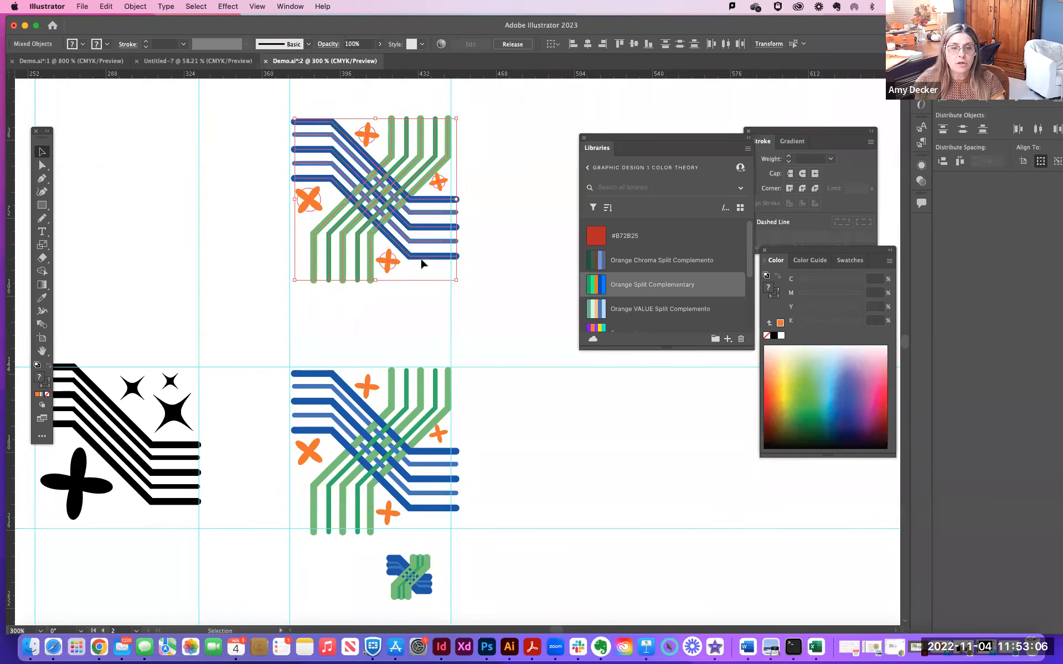
click(504, 290)
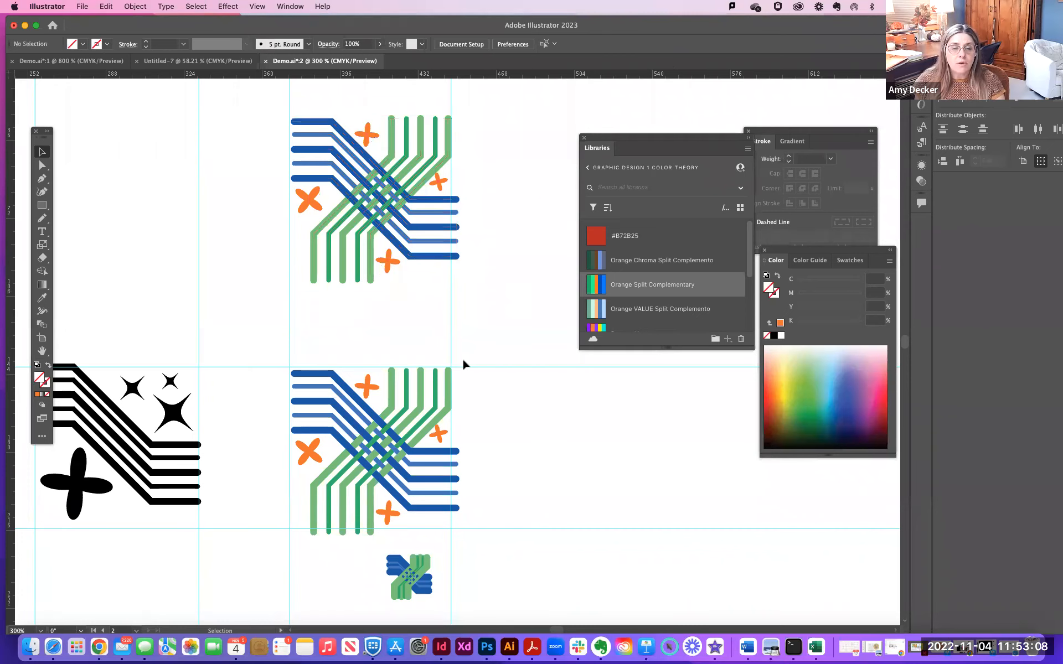
- Apply Outline Stroke to the interwoven blue and green line group of the lower motif
scroll(479, 368, down, 3)
drag(272, 275, 471, 433)
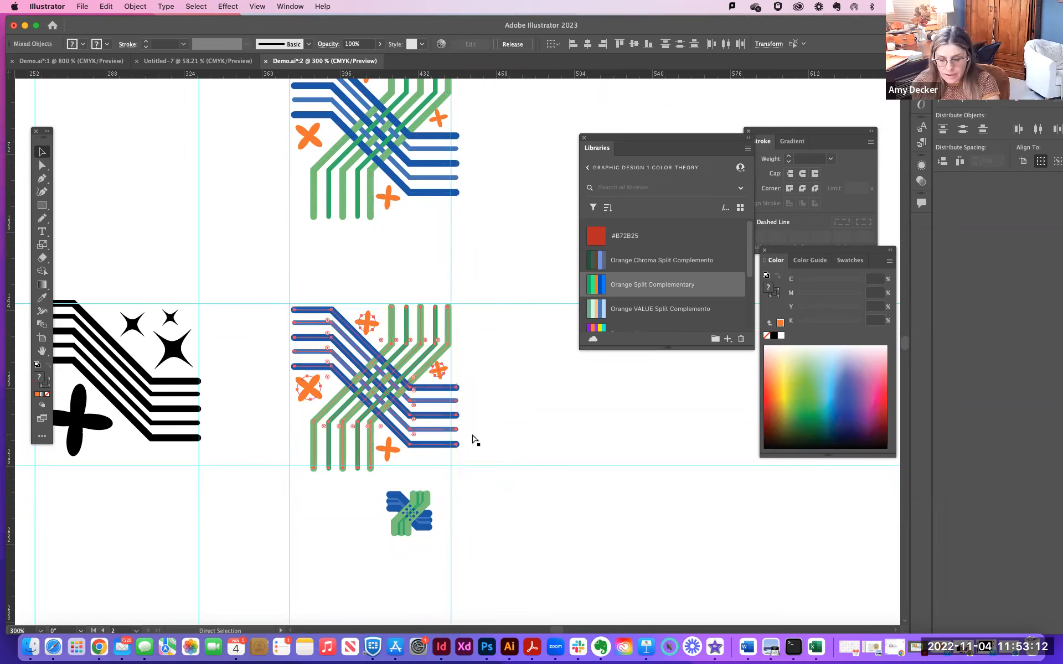
key(super+equal)
key(v)
scroll(170, 222, down, 2)
scroll(102, 211, right, 3)
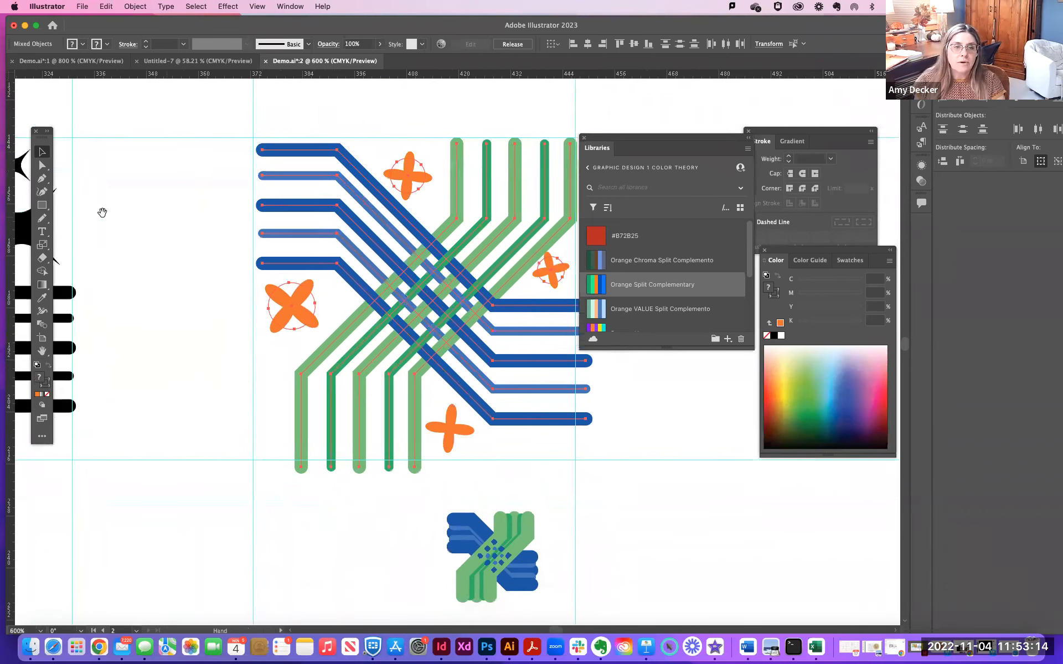
drag(229, 117, 249, 266)
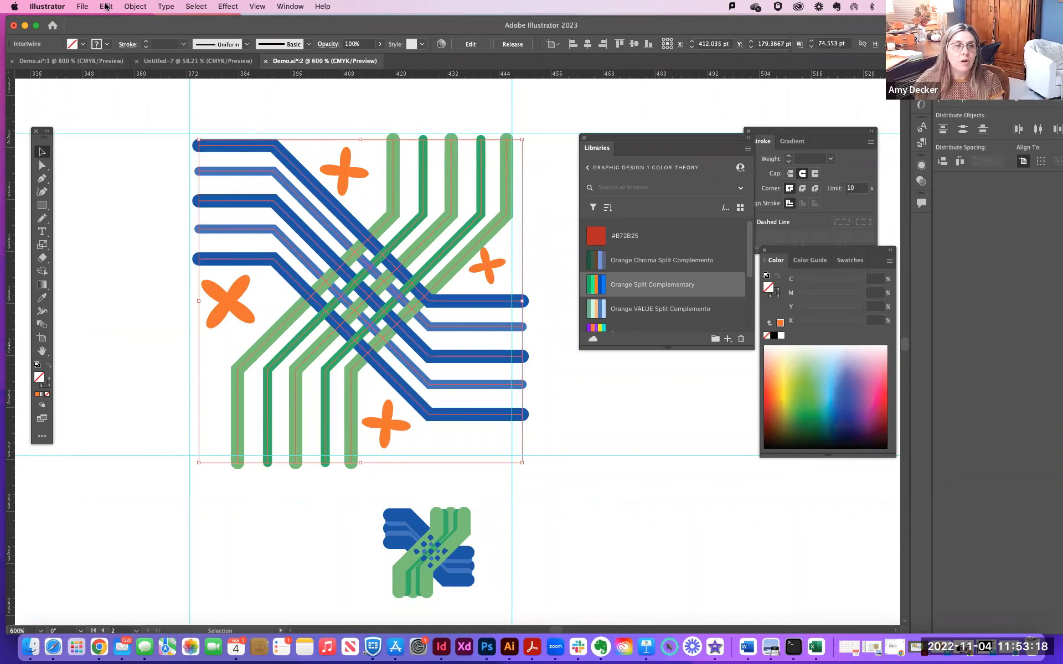
click(128, 7)
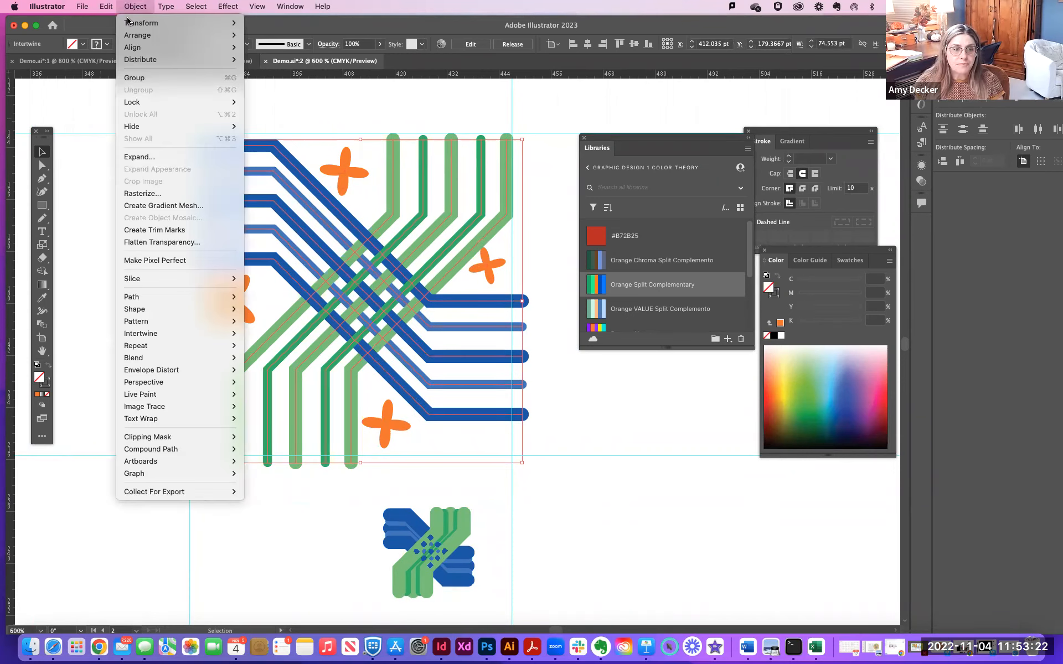
mouse_move(148, 295)
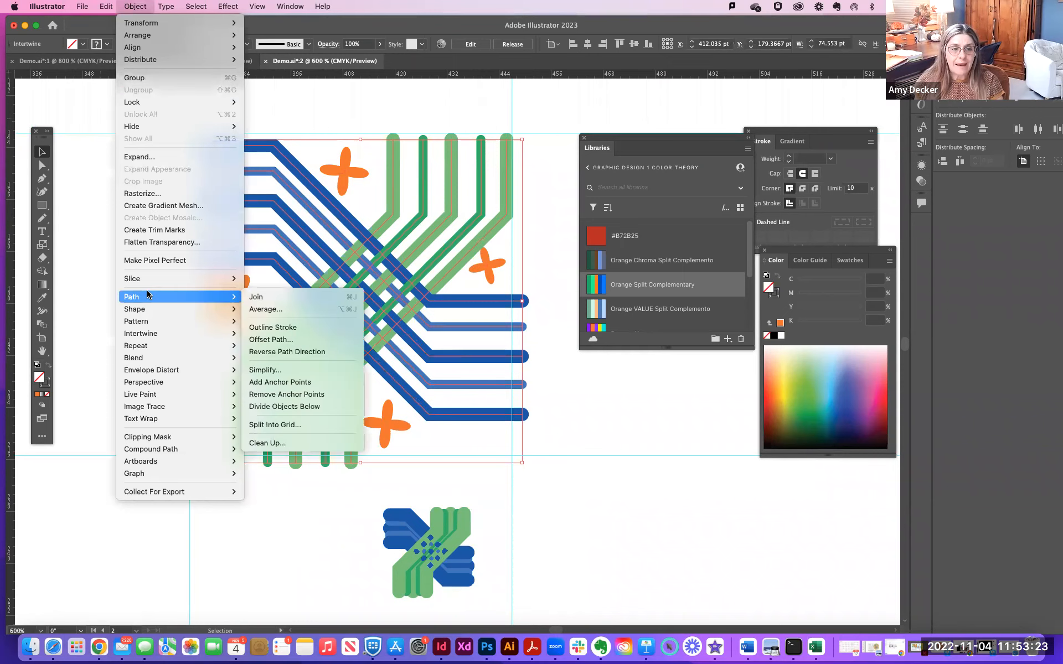
click(261, 328)
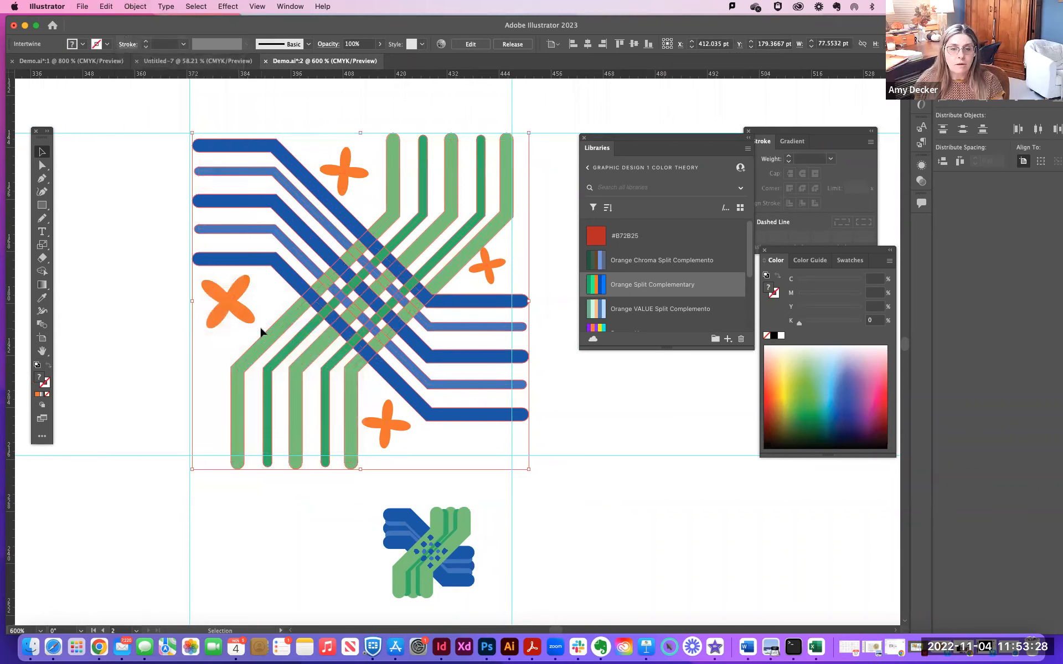
click(158, 360)
- Expand the appearance of all four orange flowers in the lower motif
click(236, 309)
drag(488, 274, 487, 280)
shift+click(228, 301)
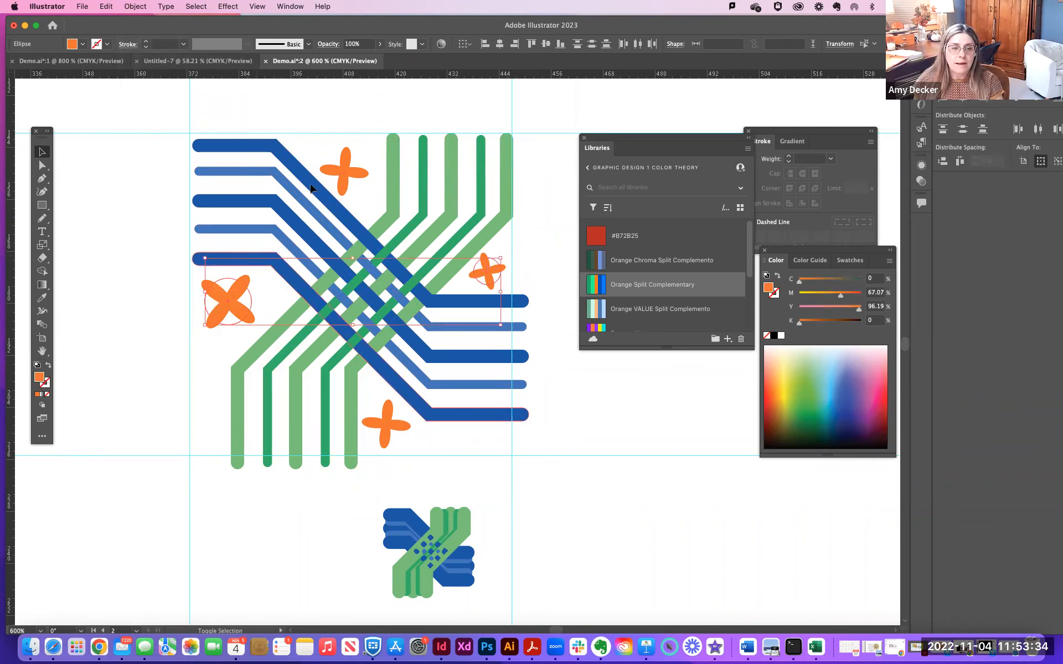
shift+click(341, 175)
shift+click(386, 432)
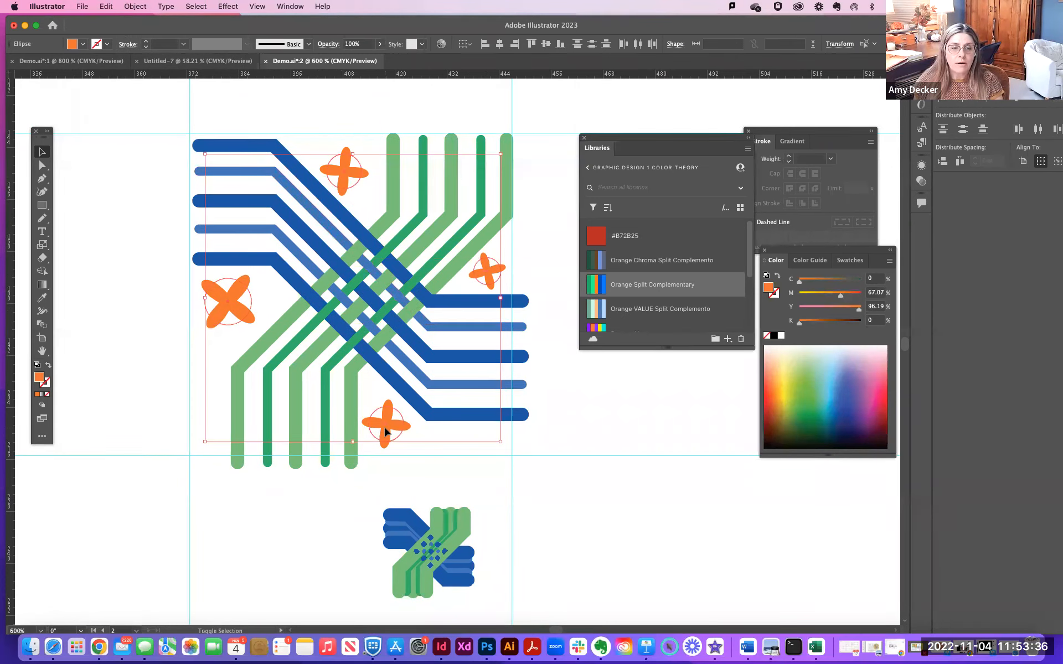
click(134, 7)
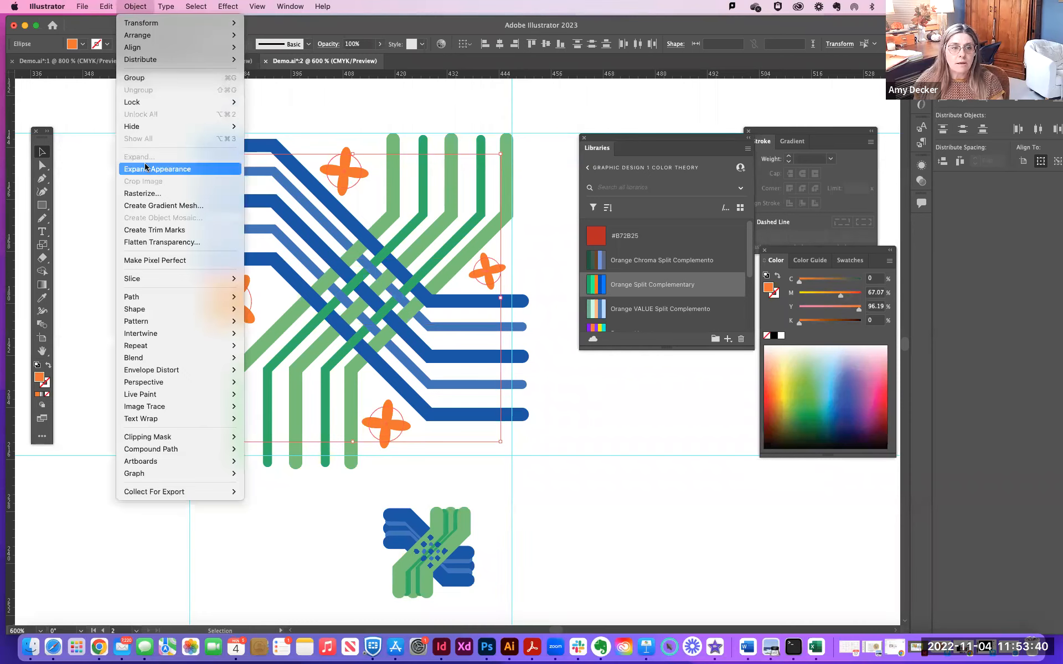
click(178, 171)
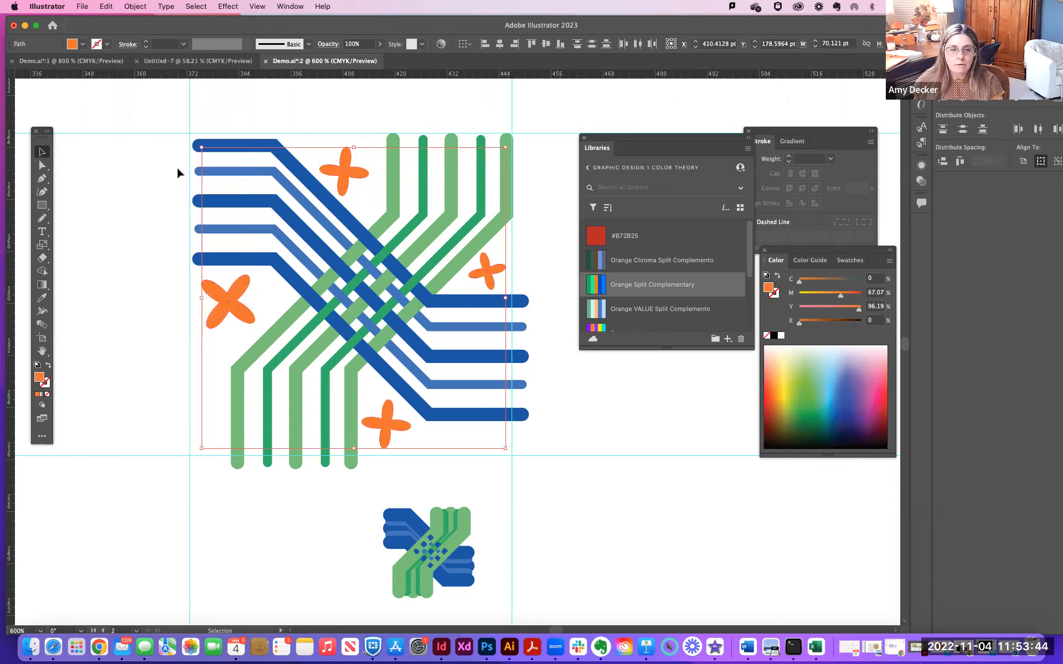
click(124, 209)
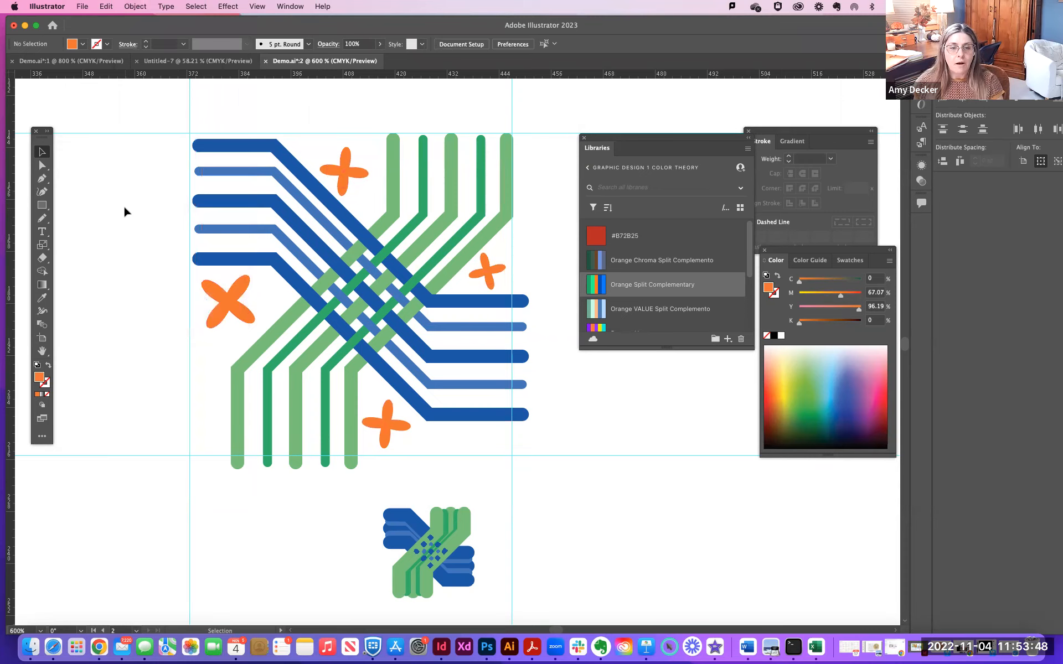
- Copy the complete outlined motif with its flowers and place the pasted copy diagonally below the original
drag(155, 114, 544, 466)
key(a)
key(v)
click(136, 6)
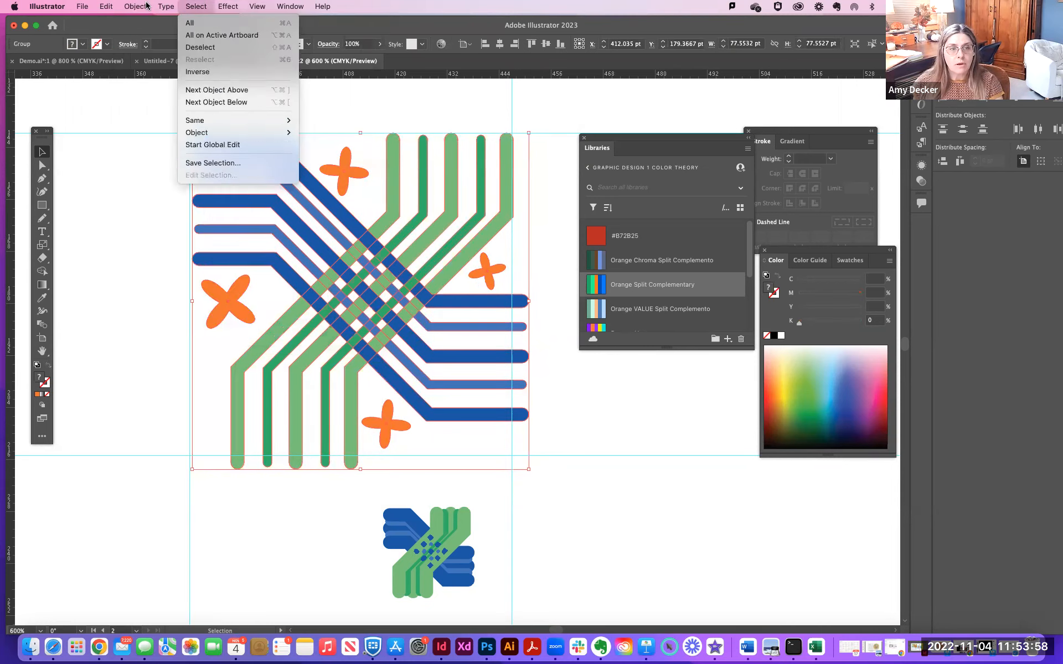
key(Escape)
key(a)
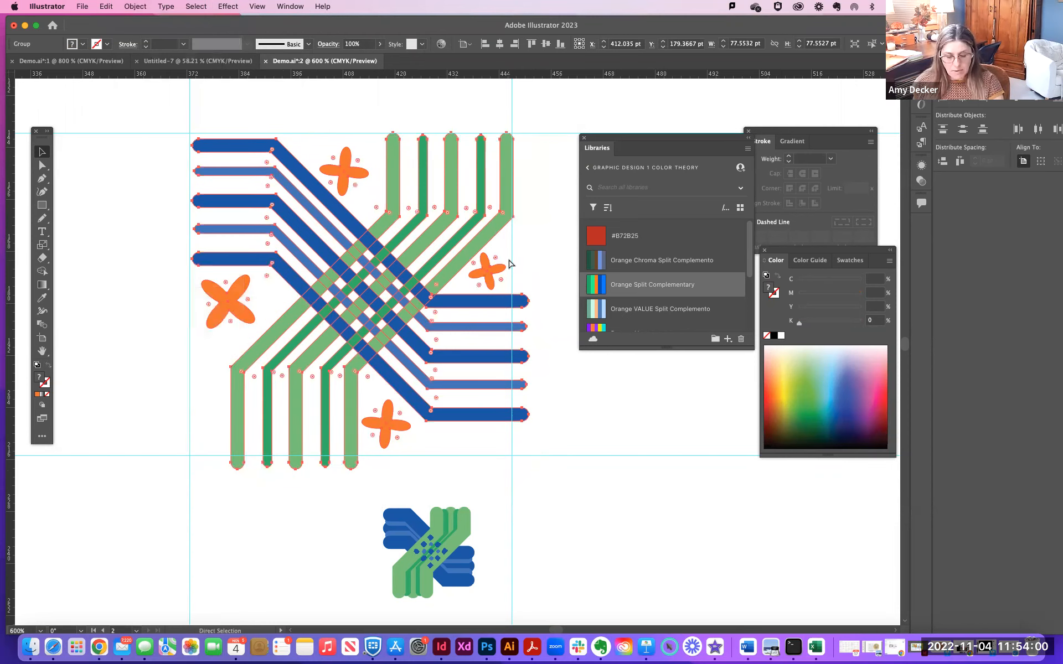
key(super+c)
key(super+v)
key(v)
drag(421, 254, 593, 496)
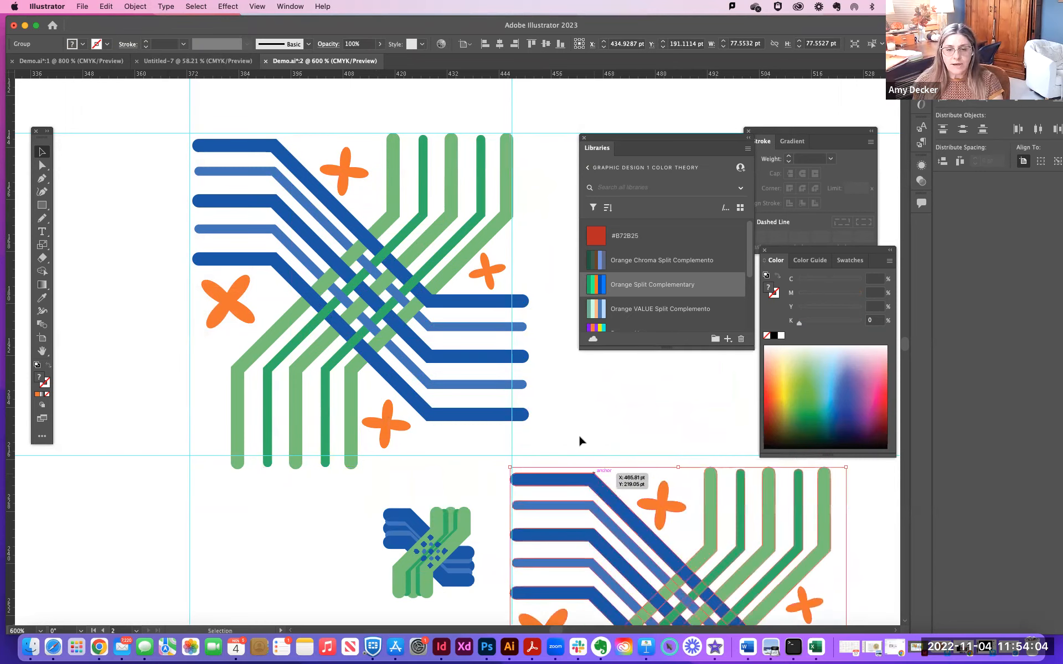
- Scale the pasted motif down to match the small stroked copy and position it beside that copy
drag(579, 439, 314, 173)
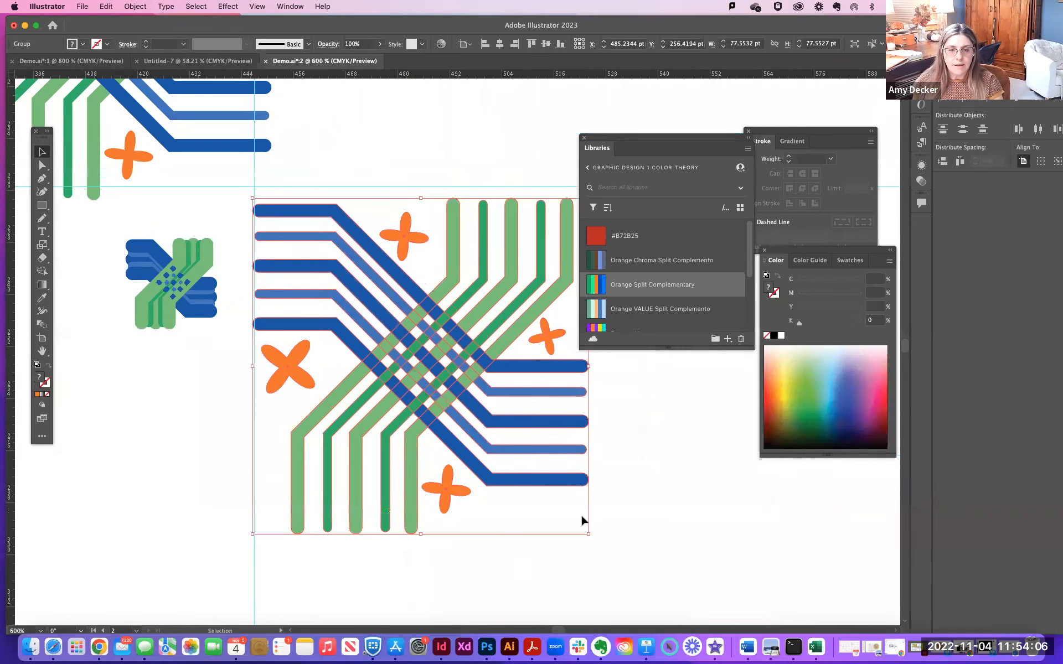
drag(589, 535, 345, 324)
drag(314, 285, 294, 291)
click(423, 306)
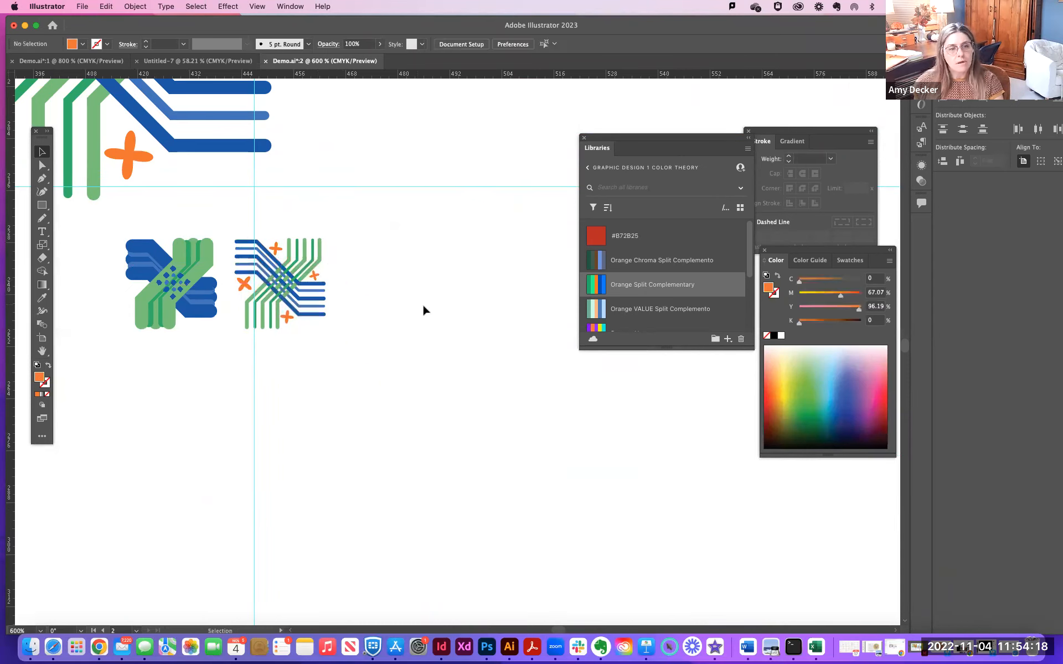
- Make a new pattern from the large outlined blue and green motif with its orange flowers, and acknowledge the swatch notice
drag(363, 323, 619, 469)
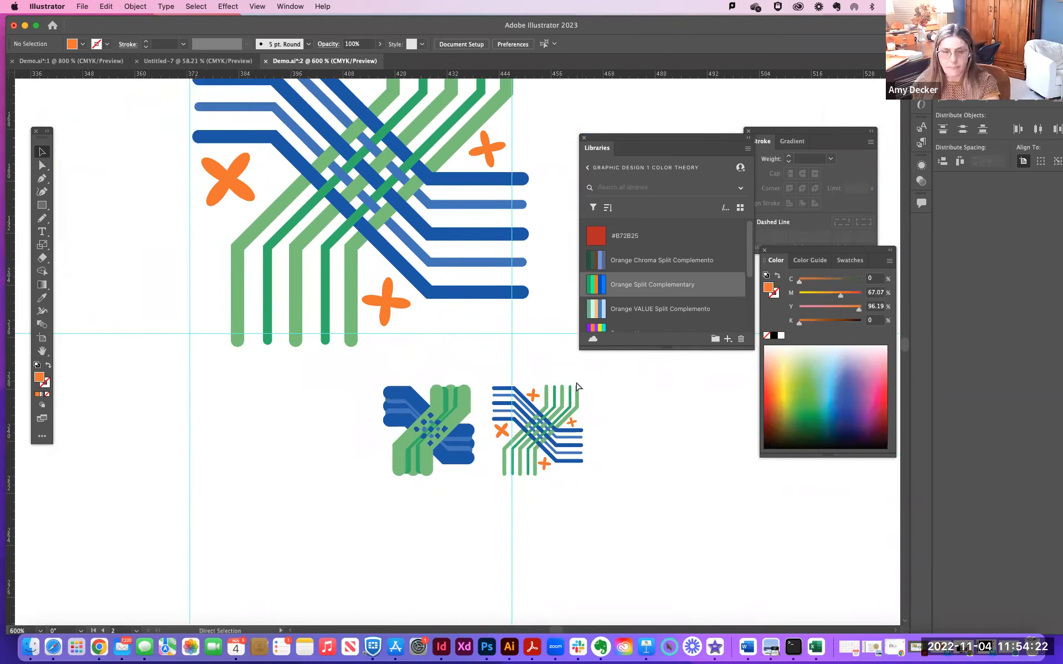
key(super+minus)
drag(463, 365, 420, 445)
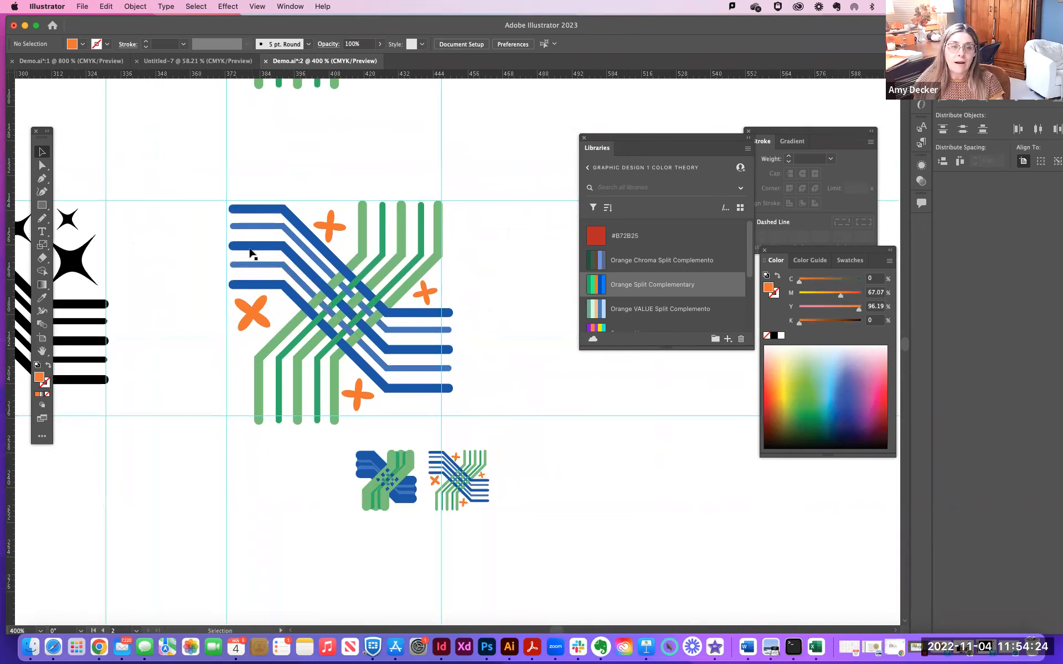
drag(202, 182, 474, 428)
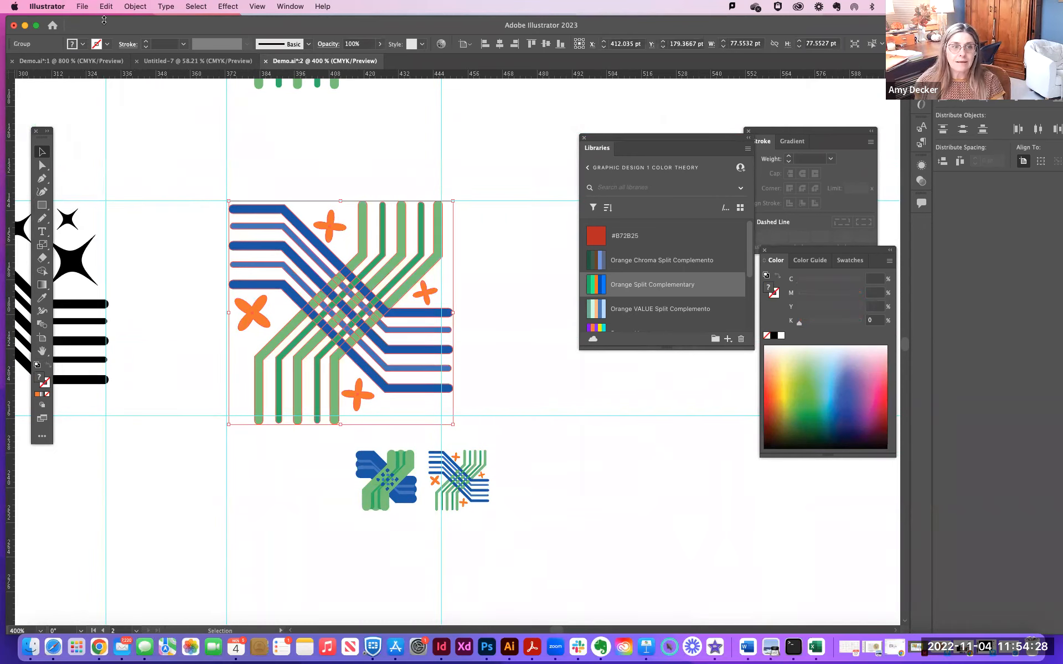
click(139, 7)
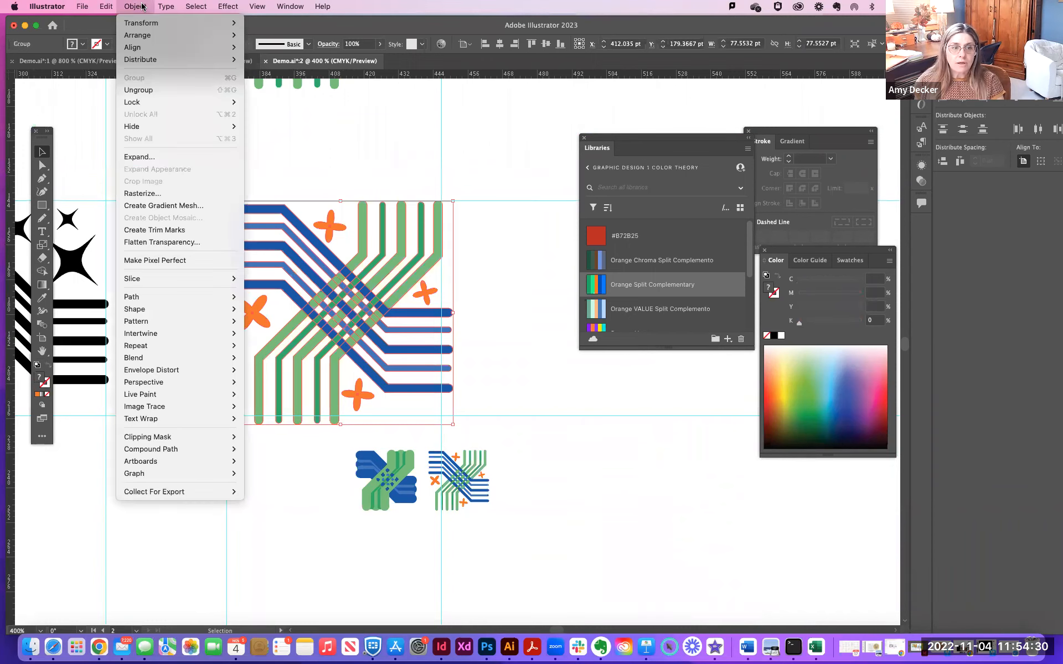
mouse_move(230, 322)
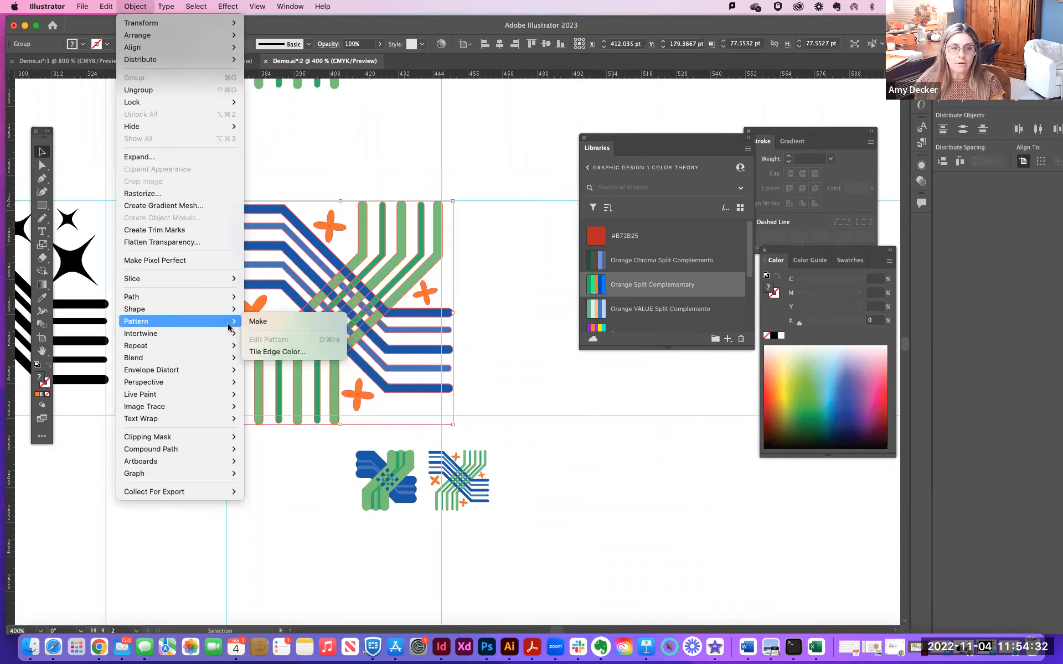
click(258, 322)
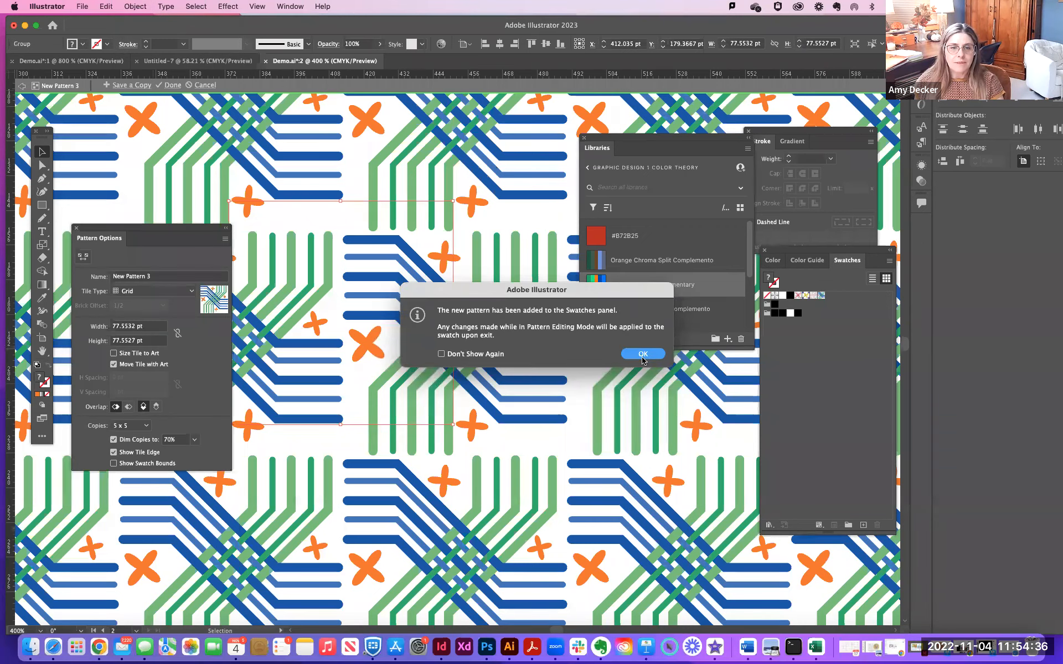
click(642, 355)
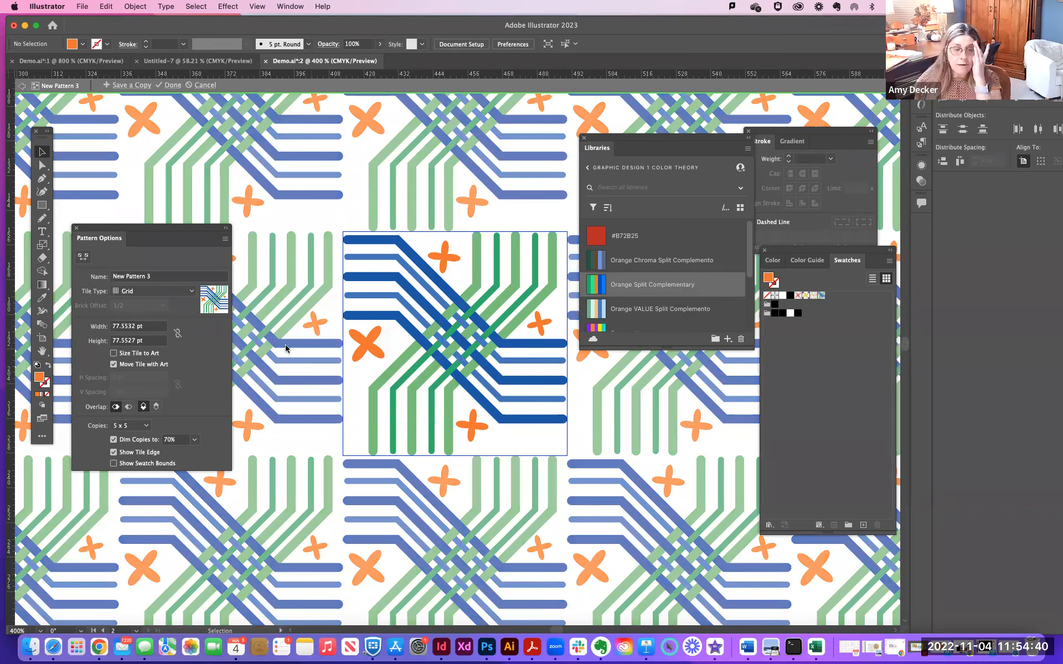
- Change the pattern's tile type to Brick by Row and set the brick offset to 1/3
click(152, 295)
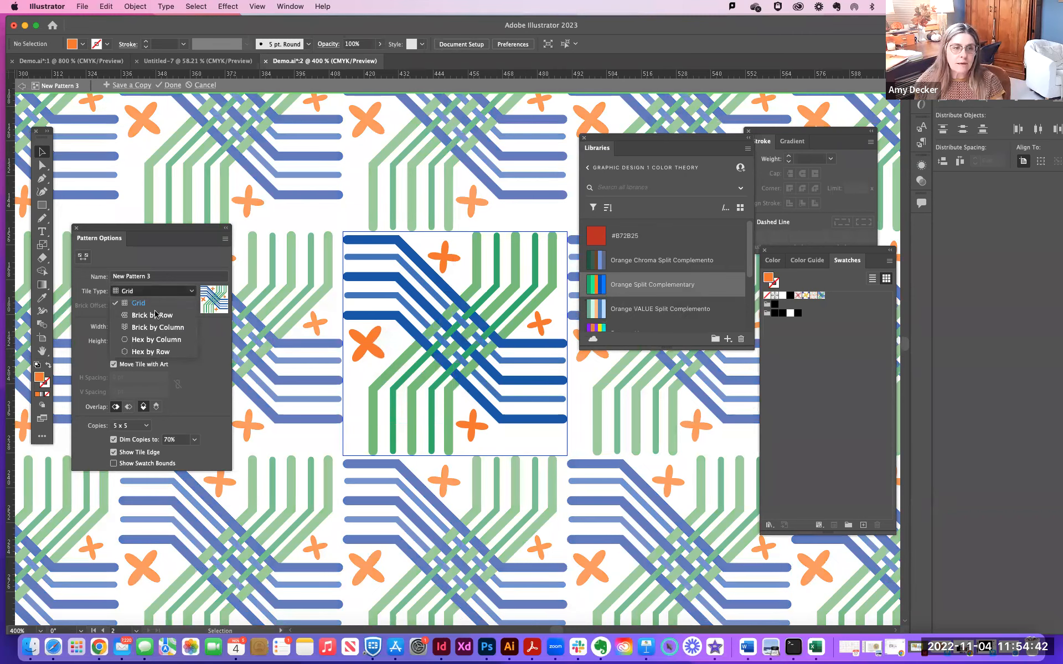
click(155, 315)
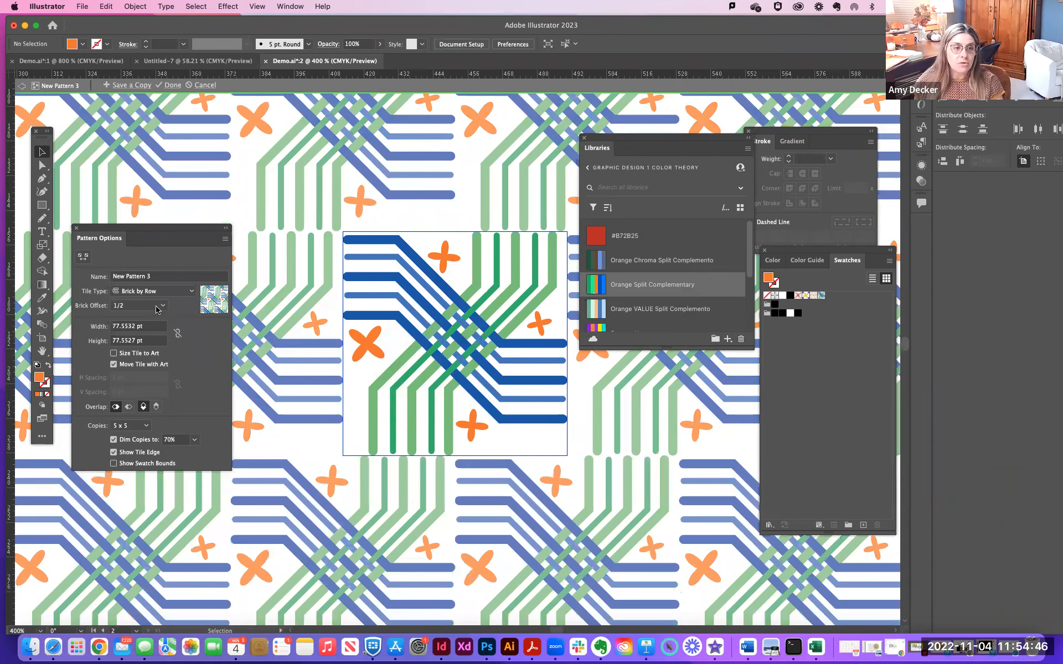
click(157, 308)
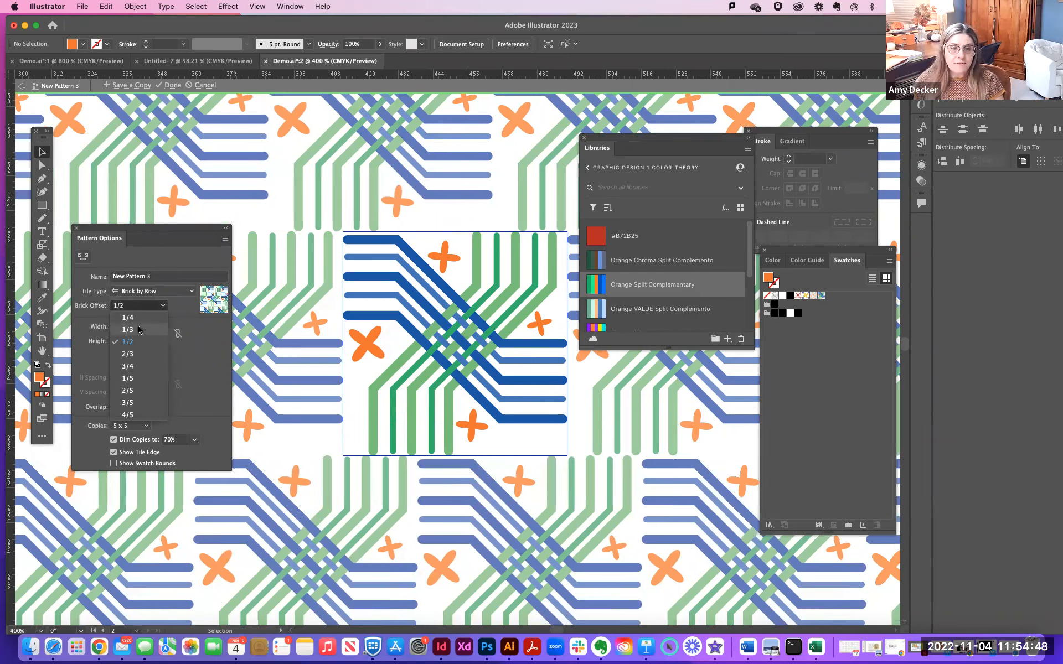
click(138, 330)
- Try brick offsets of 1/4, 2/3 and 1/2, and toggle Size Tile to Art on and off
click(140, 306)
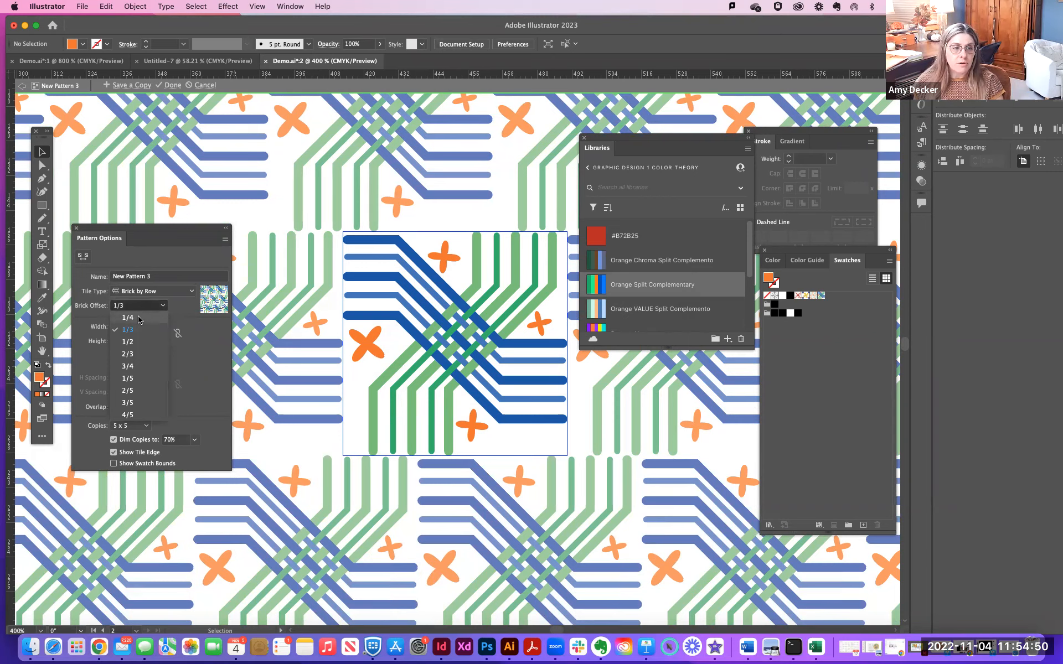
click(128, 318)
click(144, 307)
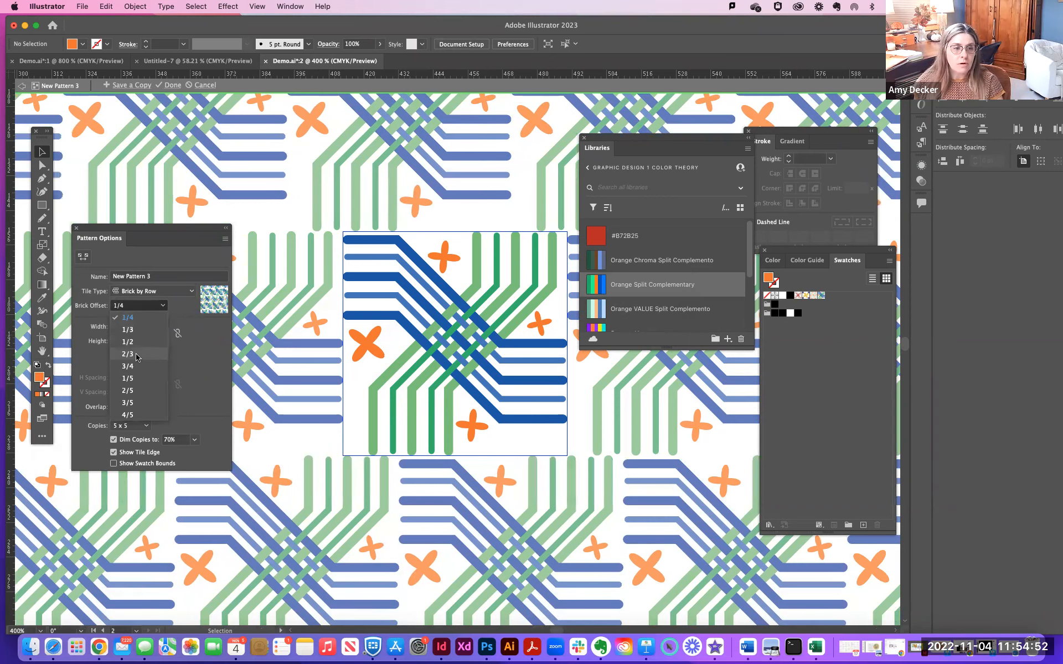
click(129, 354)
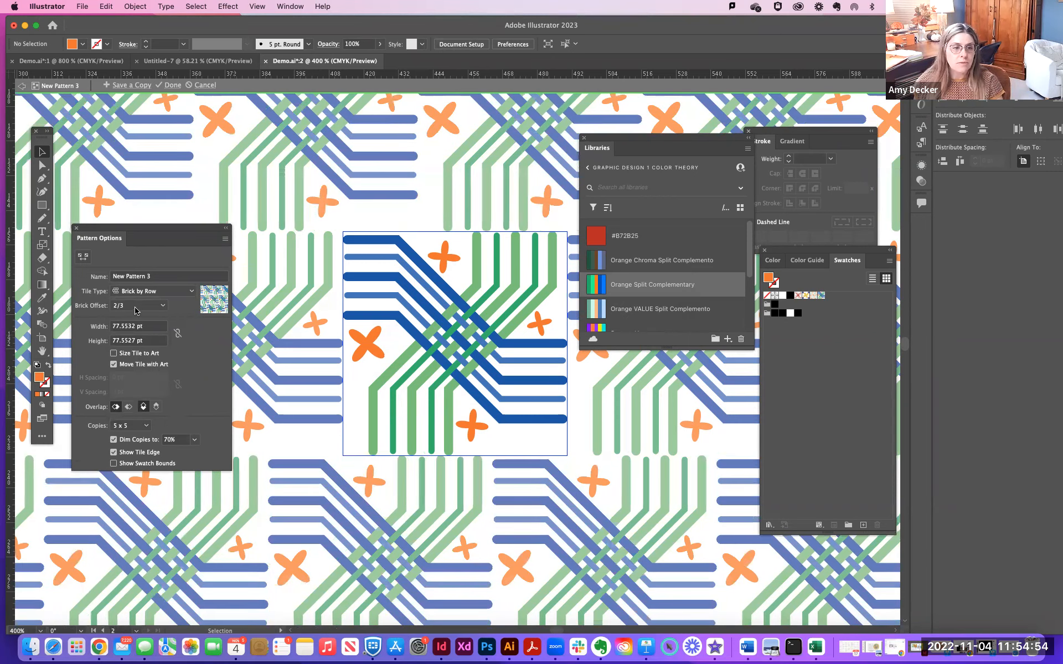
click(138, 308)
click(133, 341)
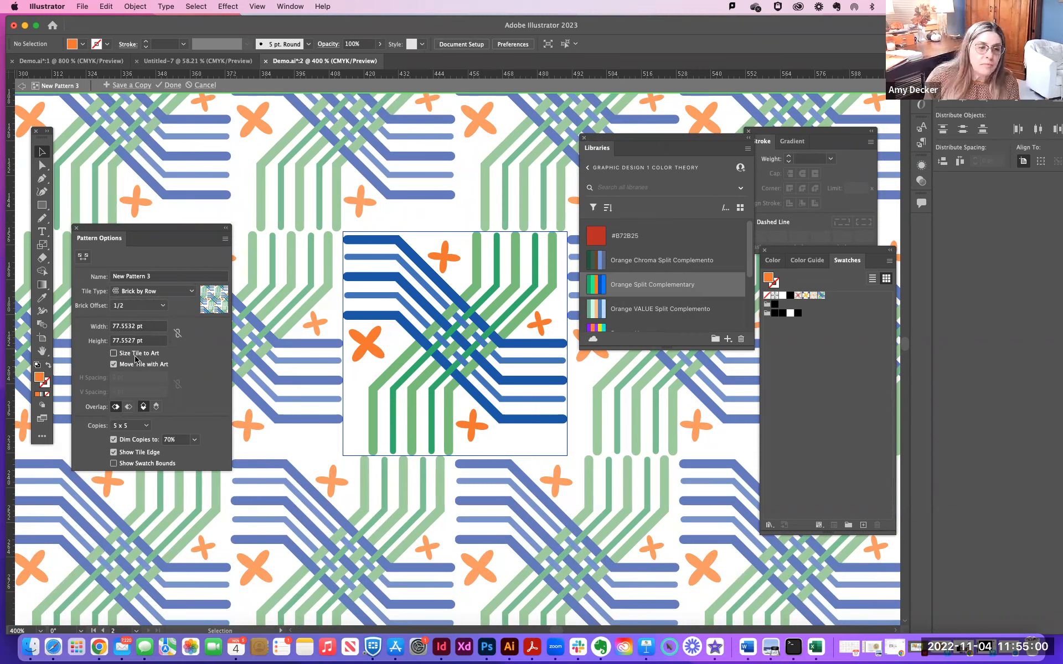
click(114, 354)
click(115, 353)
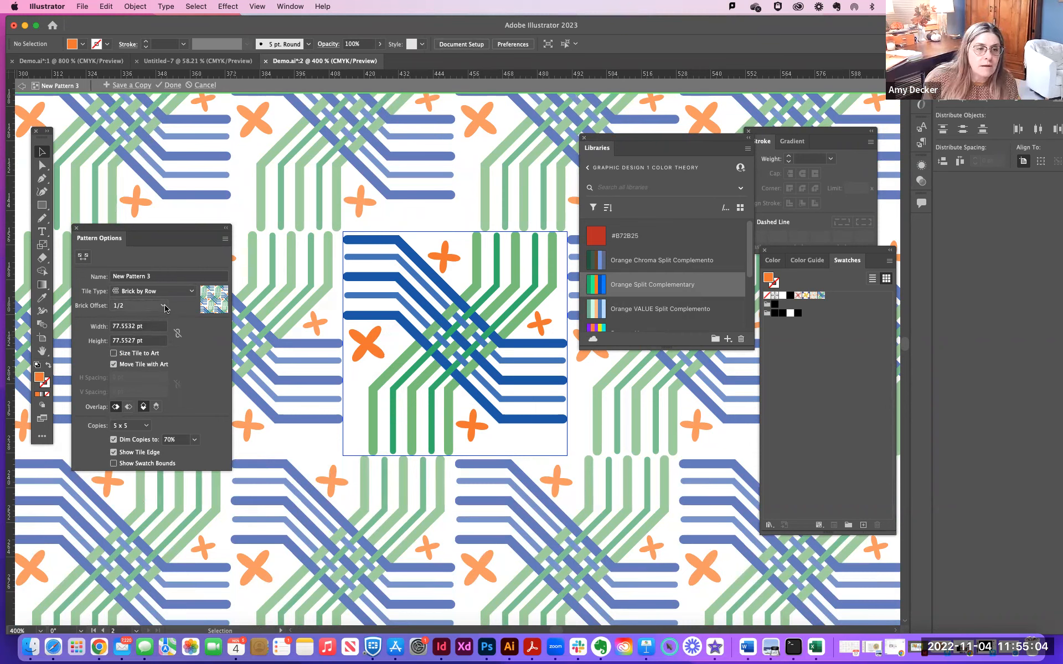
- Try a brick offset of 2/3, and settle on 1/5 for the pattern
click(158, 306)
click(147, 355)
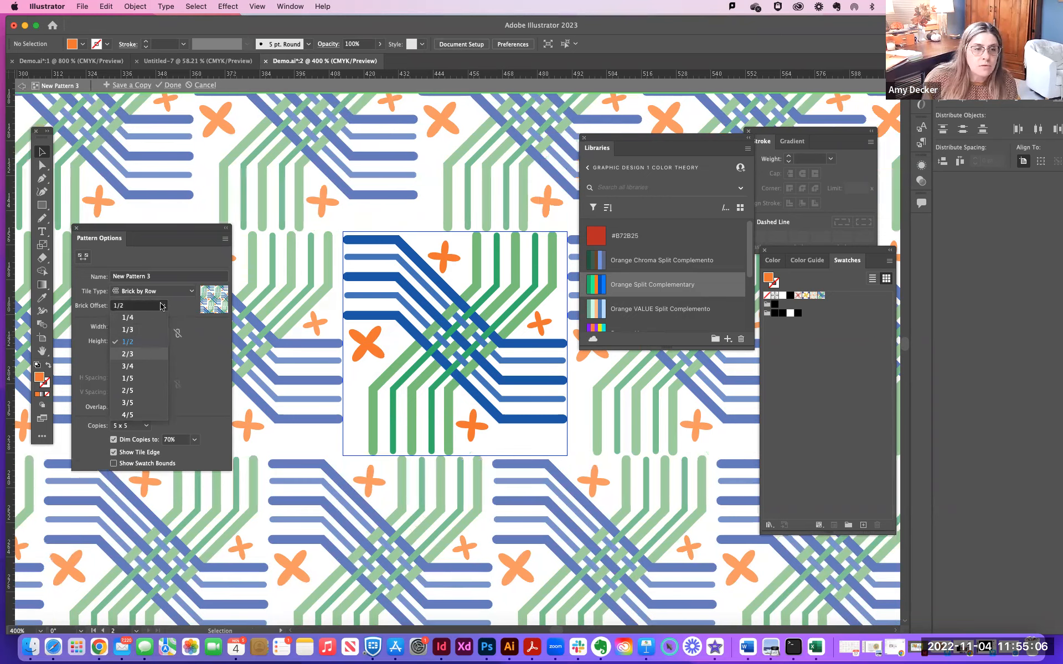
click(161, 305)
click(138, 378)
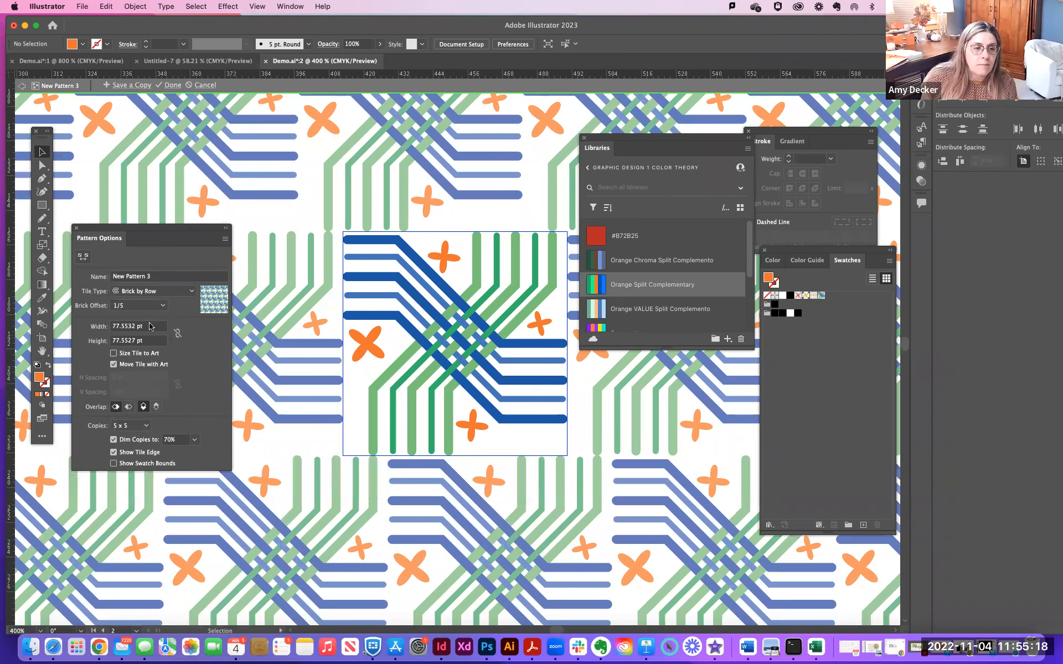
- Set the pattern tile's width to 80 pt and its height to 75 pt
click(119, 331)
drag(136, 328, 112, 328)
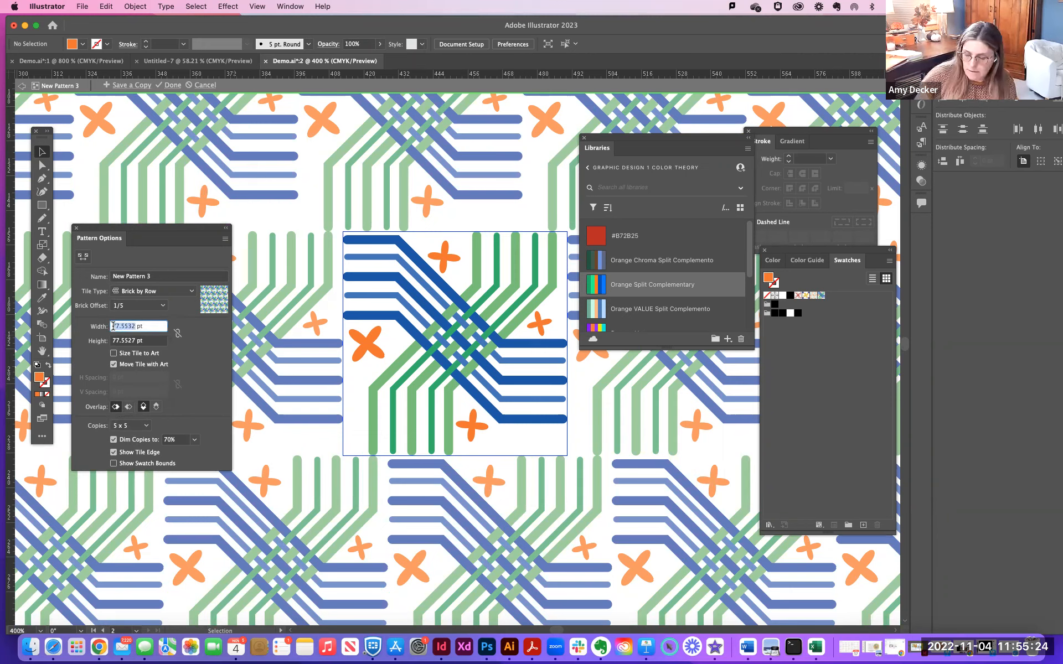
text(80)
key(Return)
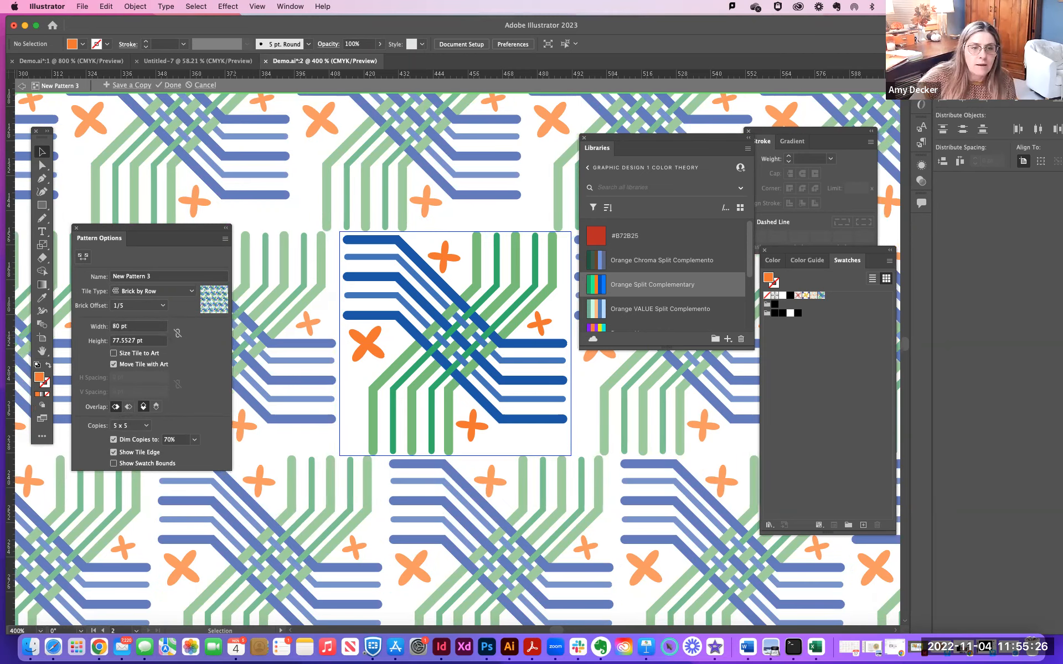
double_click(118, 342)
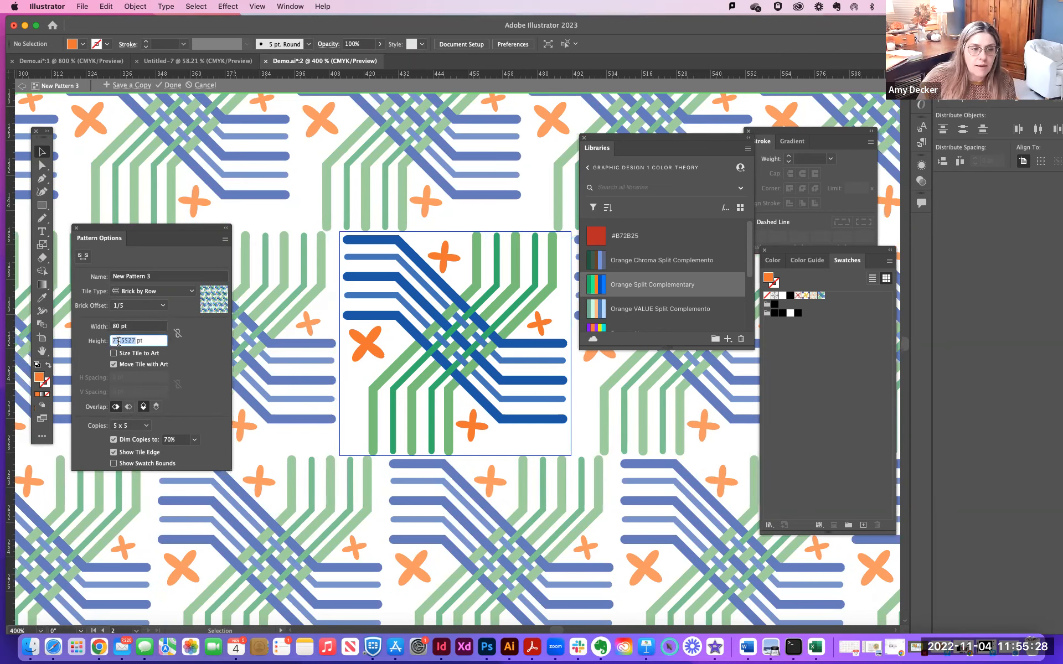
text(75)
key(Return)
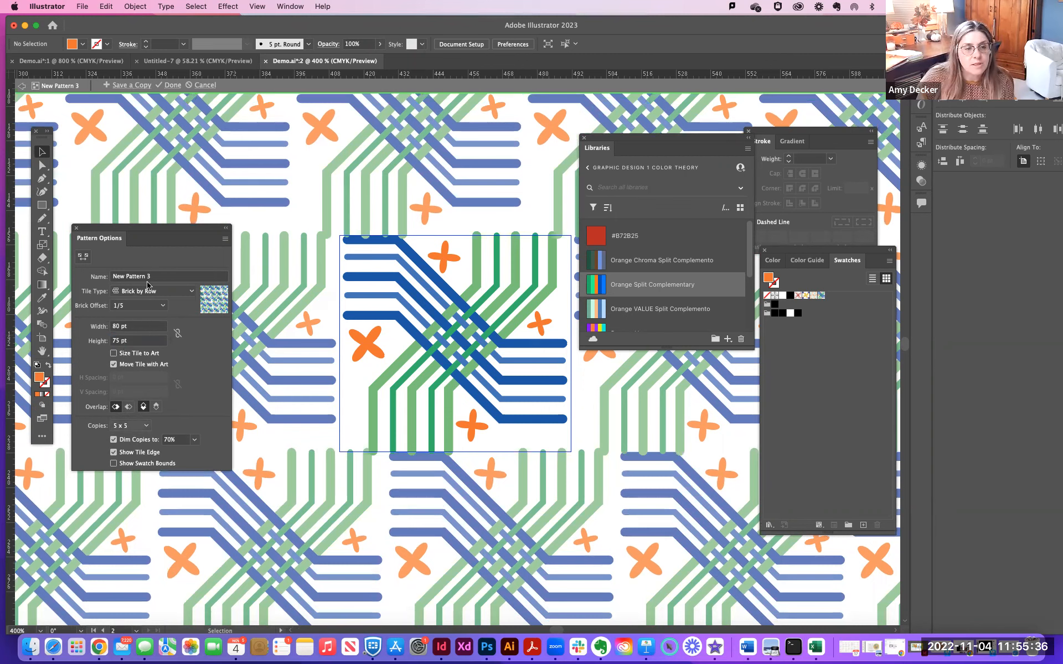
- Switch to the Project 5 PDF in Acrobat and review the colorway labelling requirements for Pattern 1, and return to Illustrator
click(127, 278)
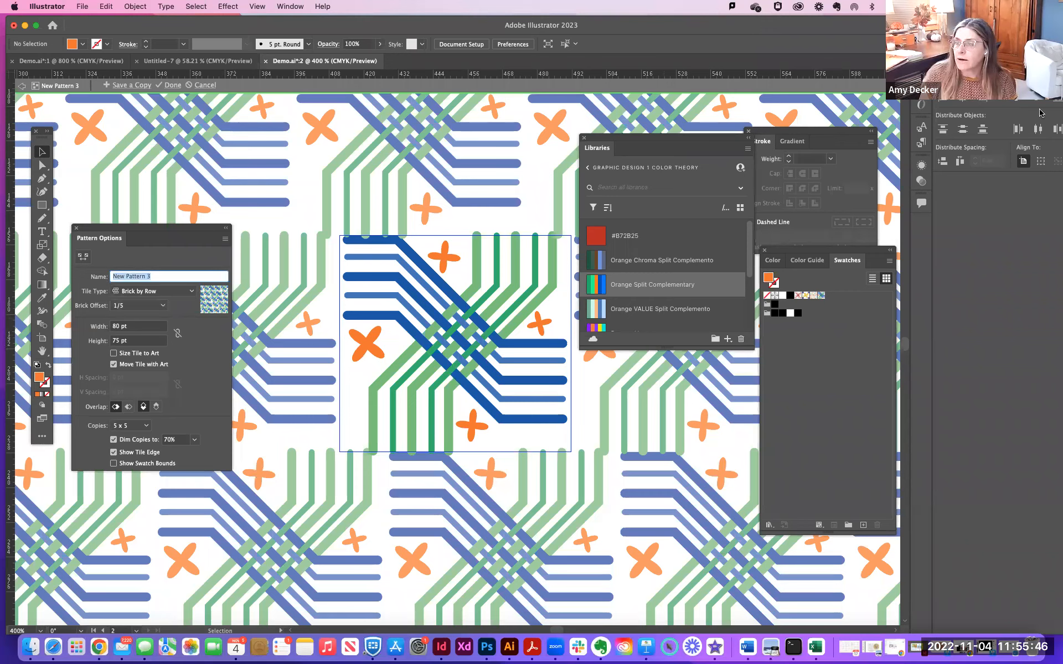
drag(1062, 83, 416, 33)
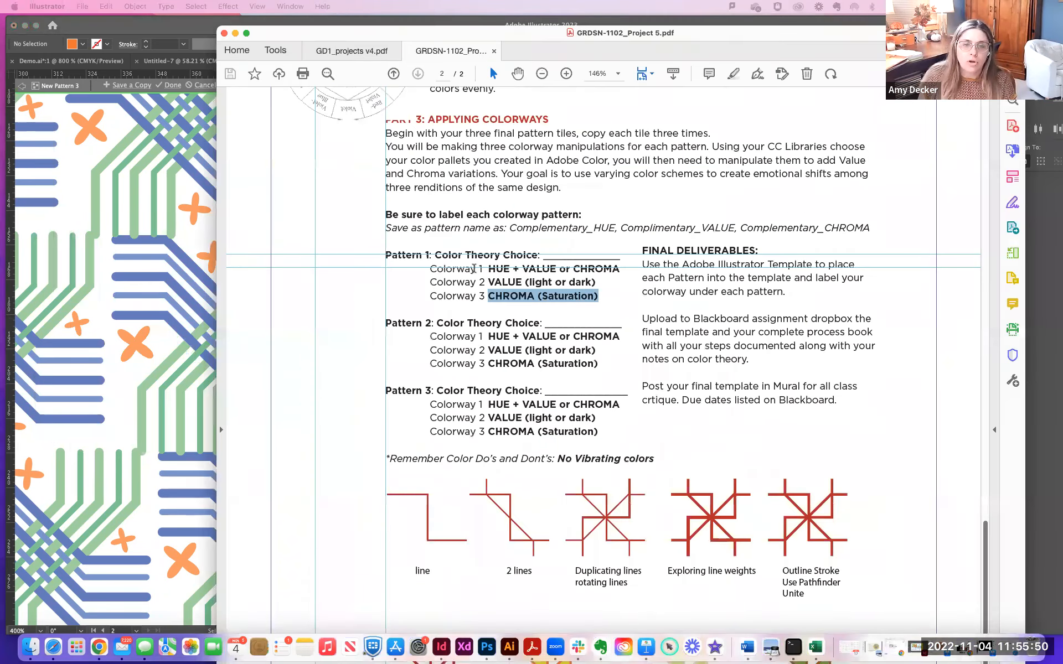
drag(430, 253, 529, 256)
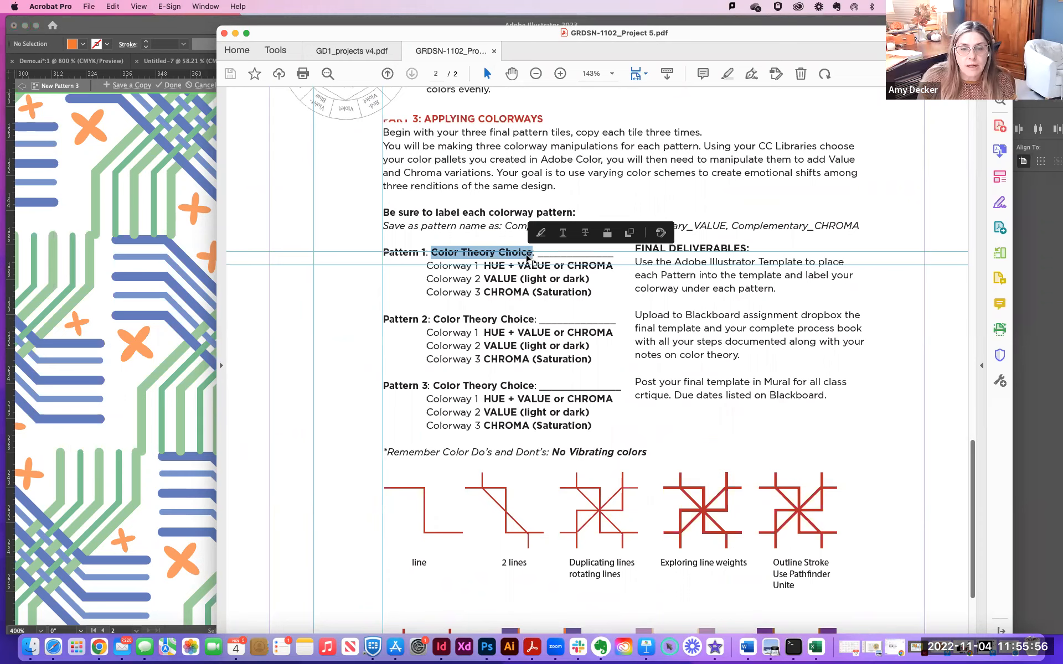
drag(698, 34, 644, 78)
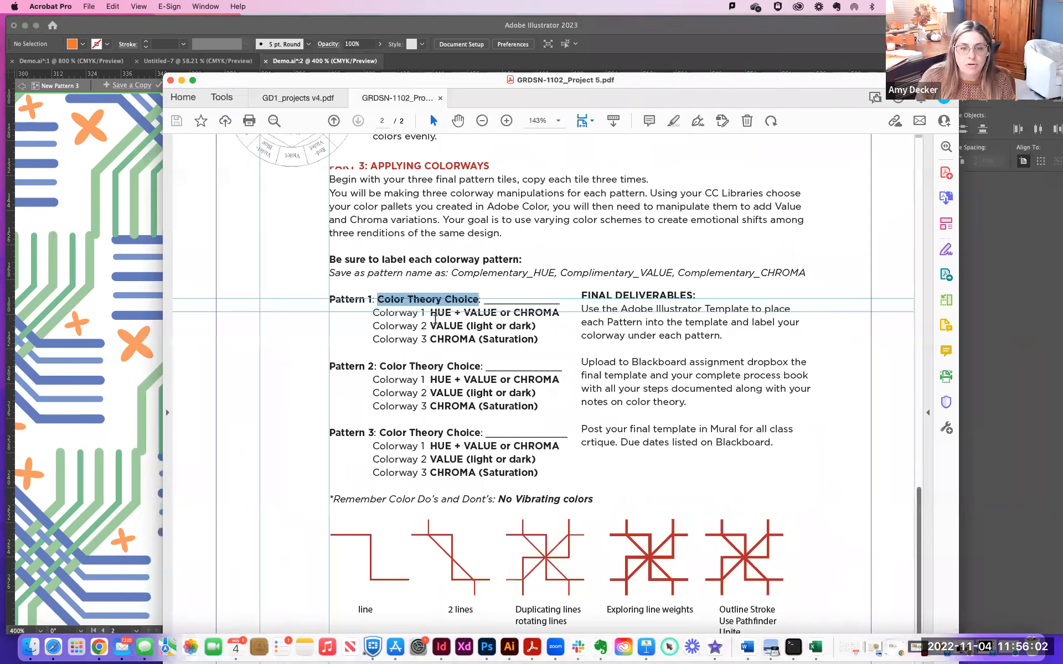
drag(432, 314, 472, 312)
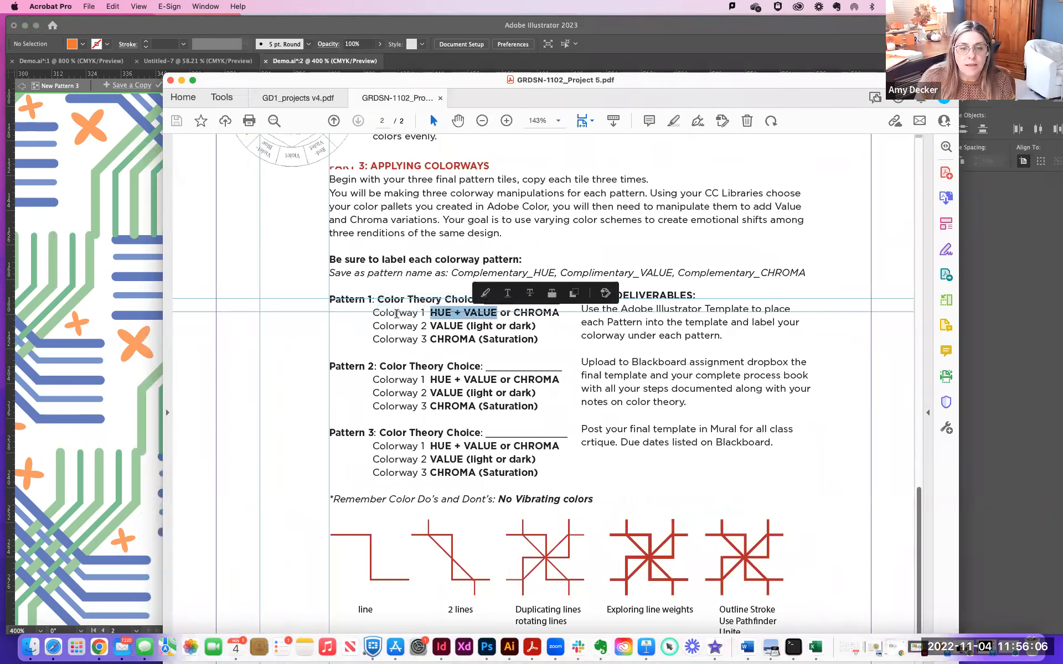
drag(258, 82, 300, 90)
key(super+h)
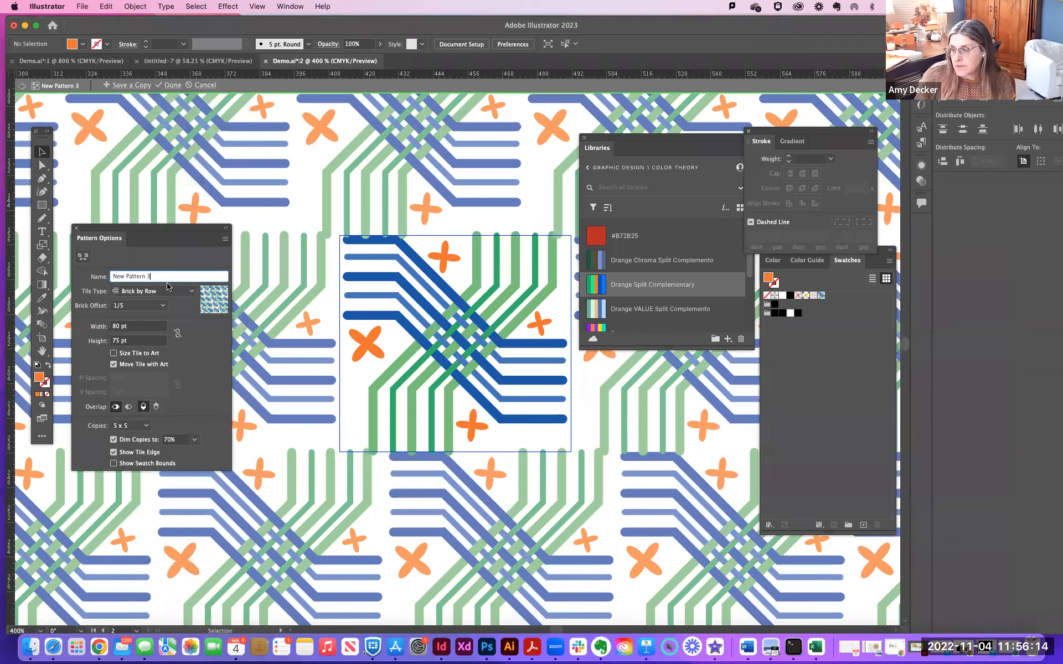
- Name the pattern "Split Complimentary Hue: Orange"
drag(155, 276, 107, 280)
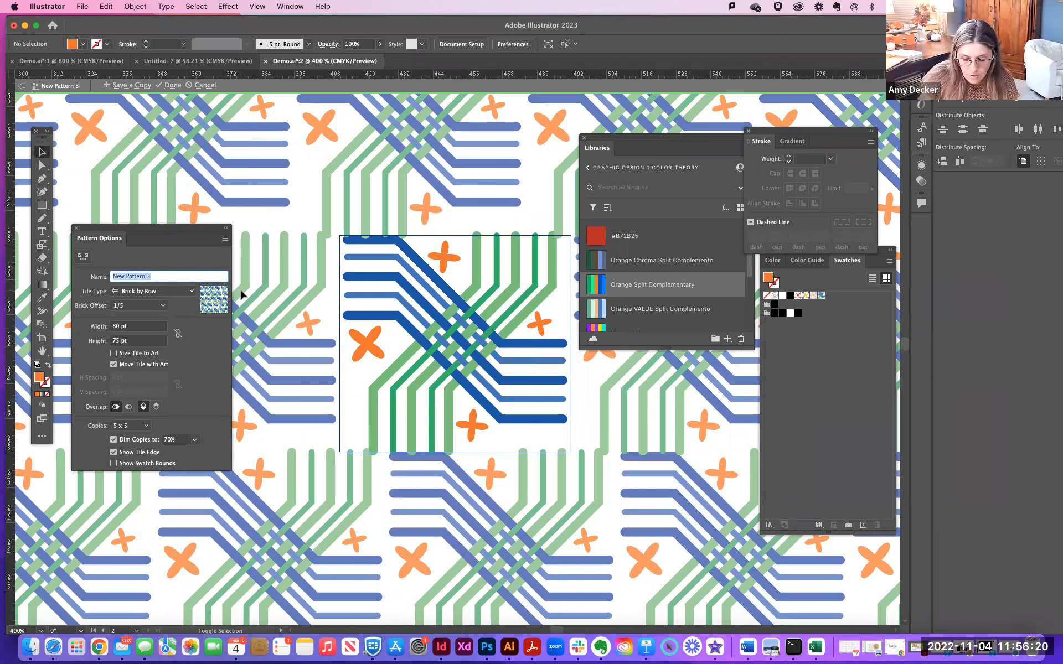
text(Split Complimen)
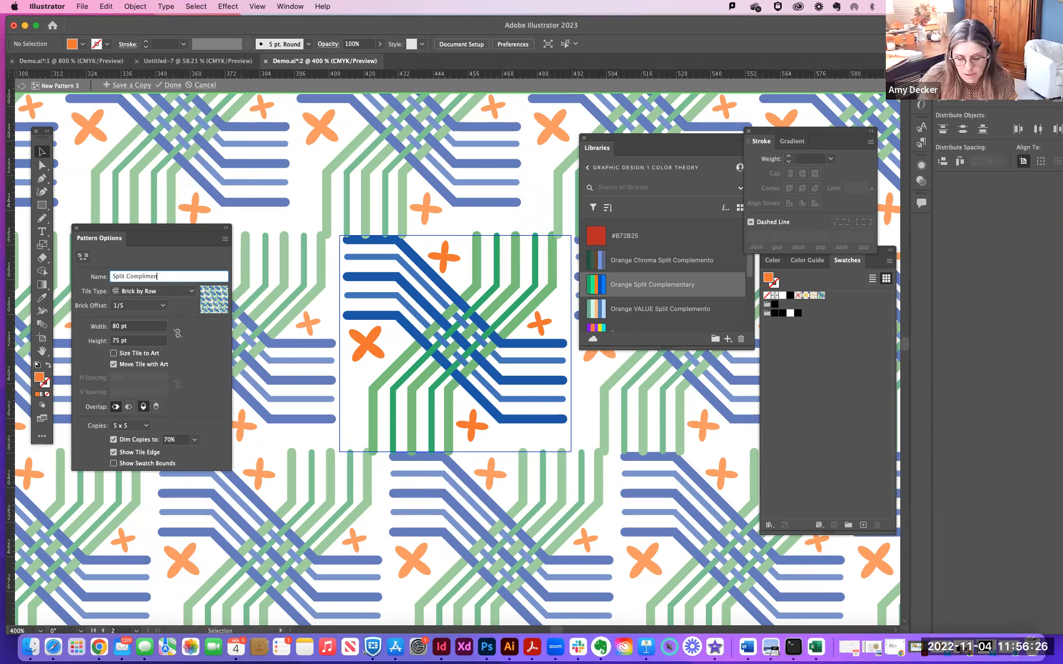
text(tary Hue)
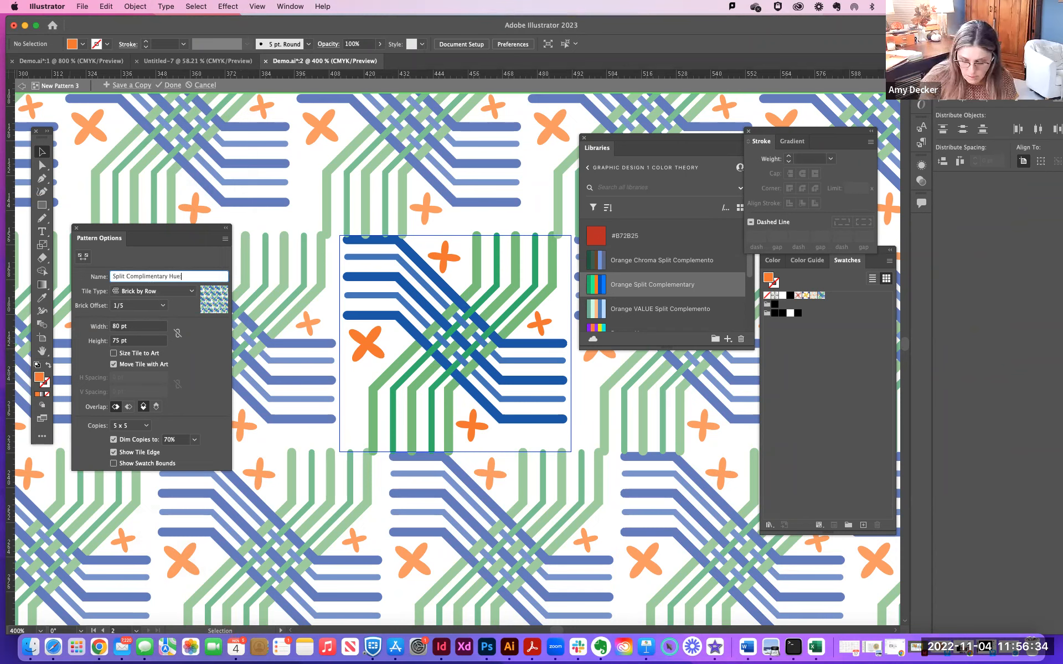
text(: Orange)
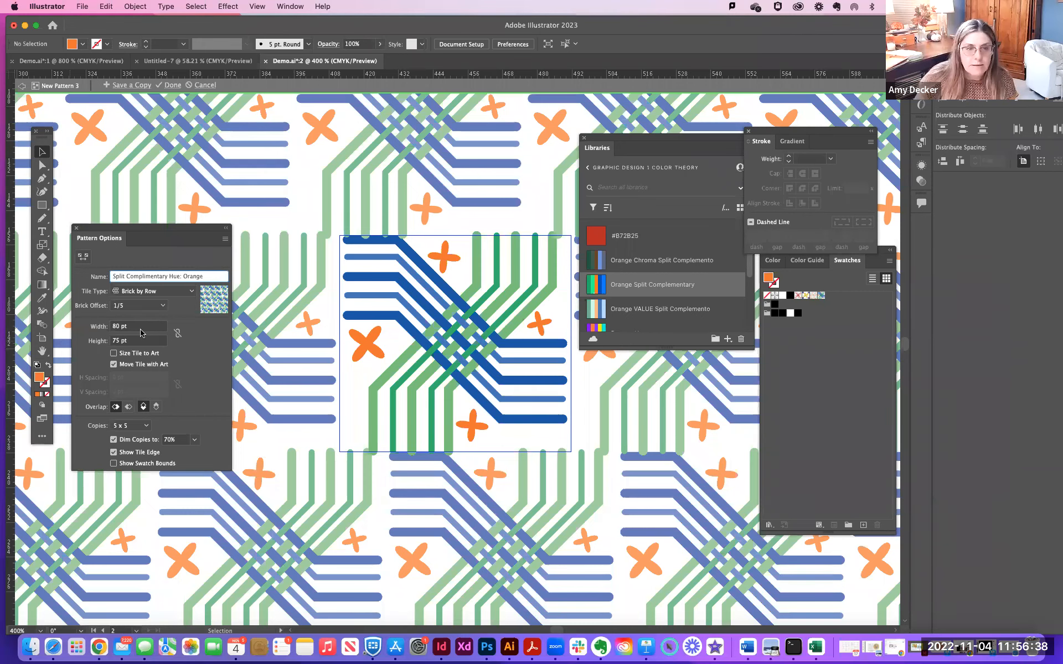
key(Return)
- Reopen the Pattern Options and exit pattern editing mode to store the orange split-complementary pattern
click(76, 228)
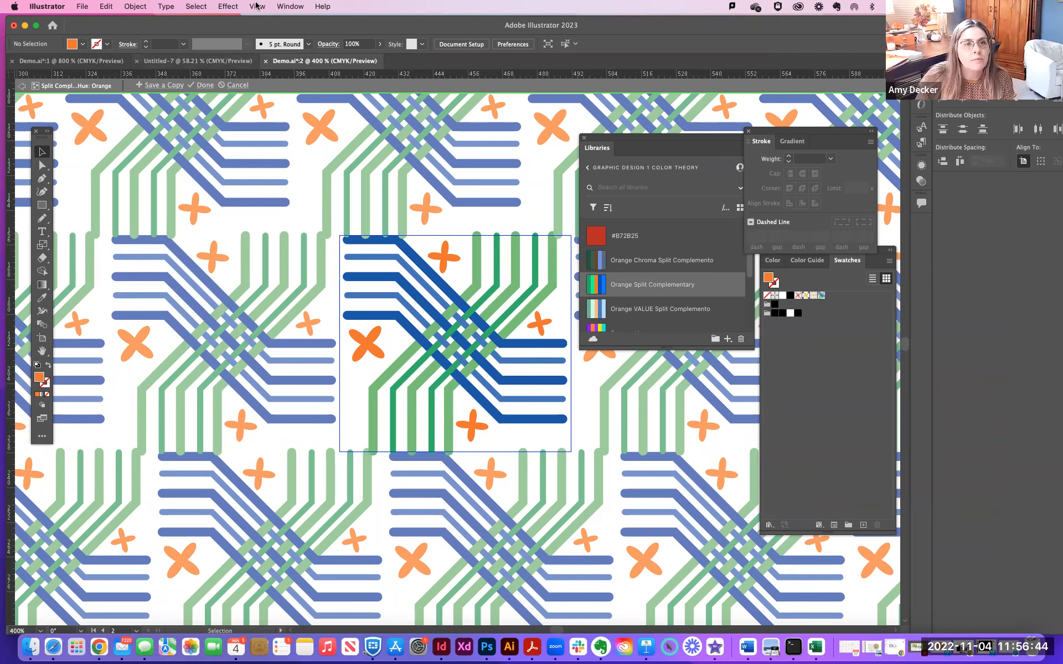
click(291, 7)
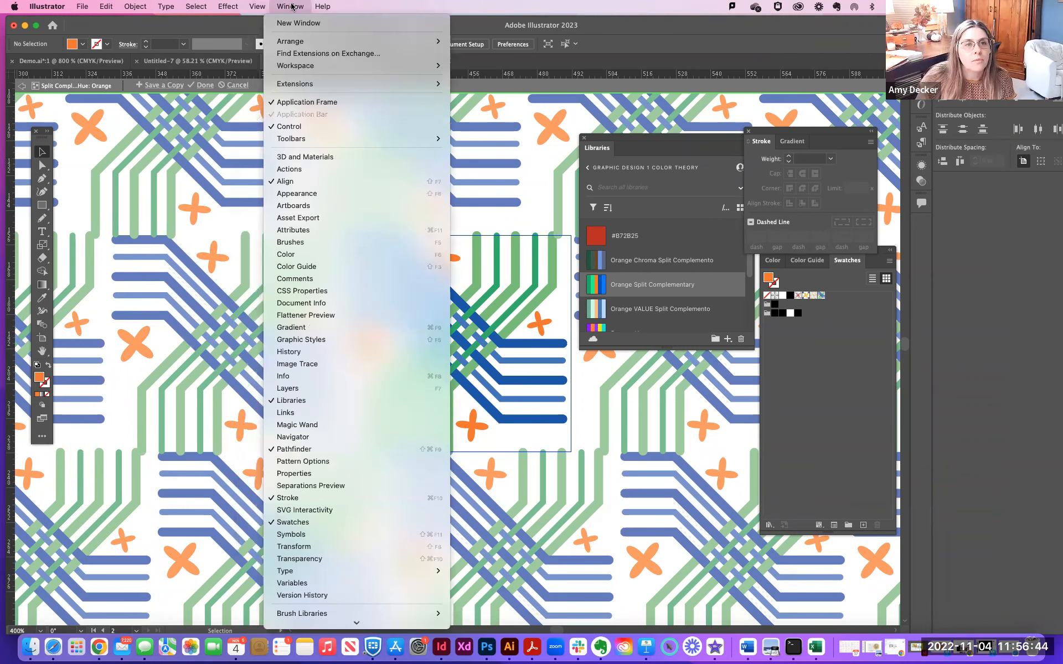
click(299, 461)
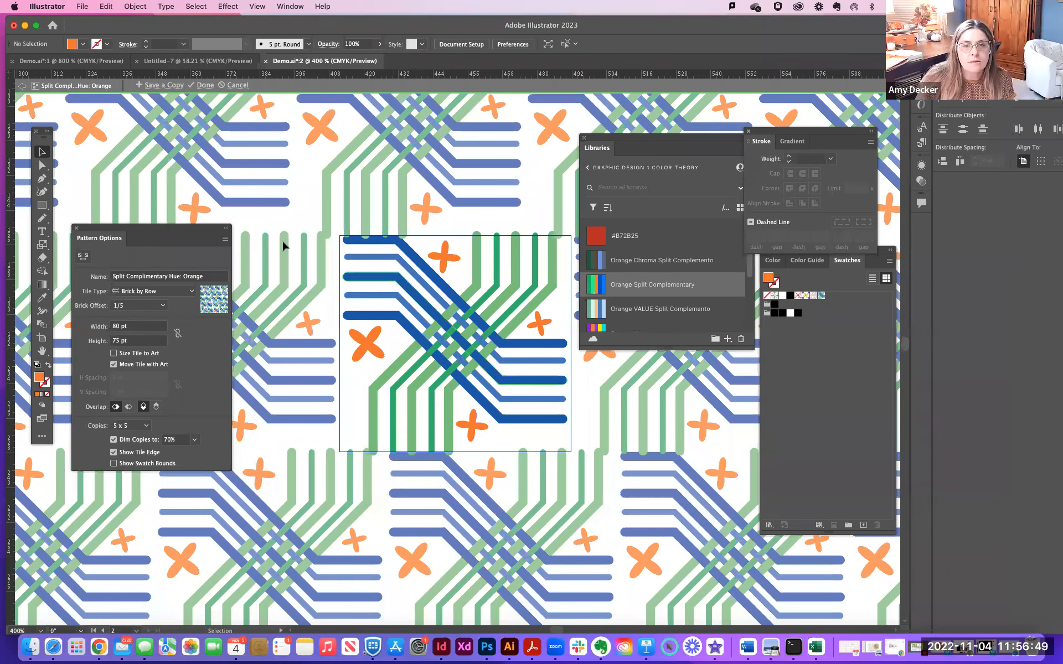
click(225, 238)
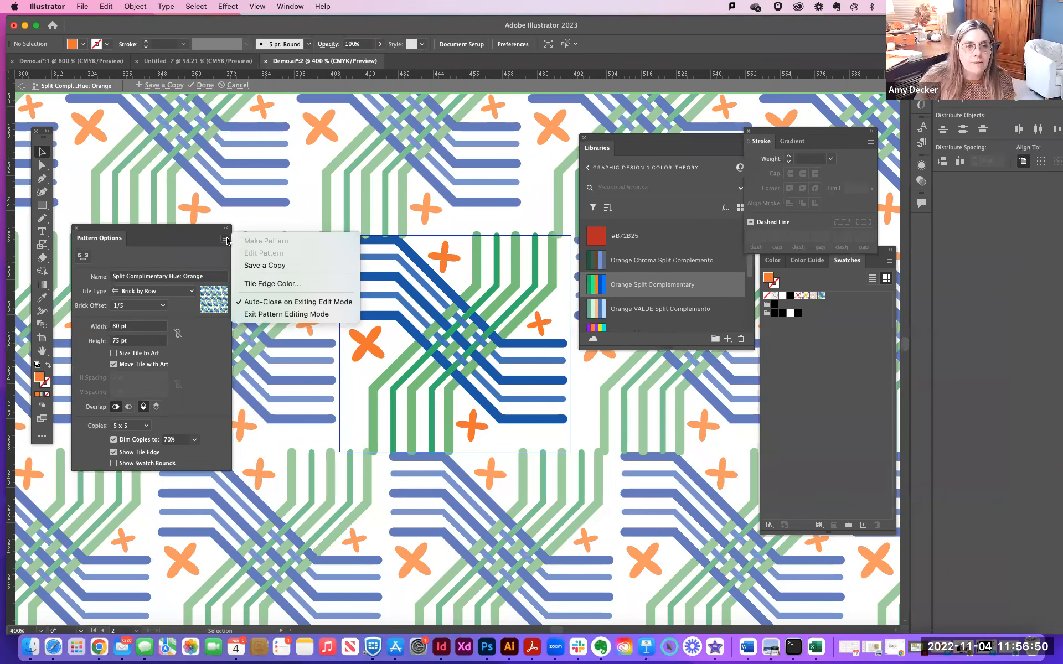
click(263, 314)
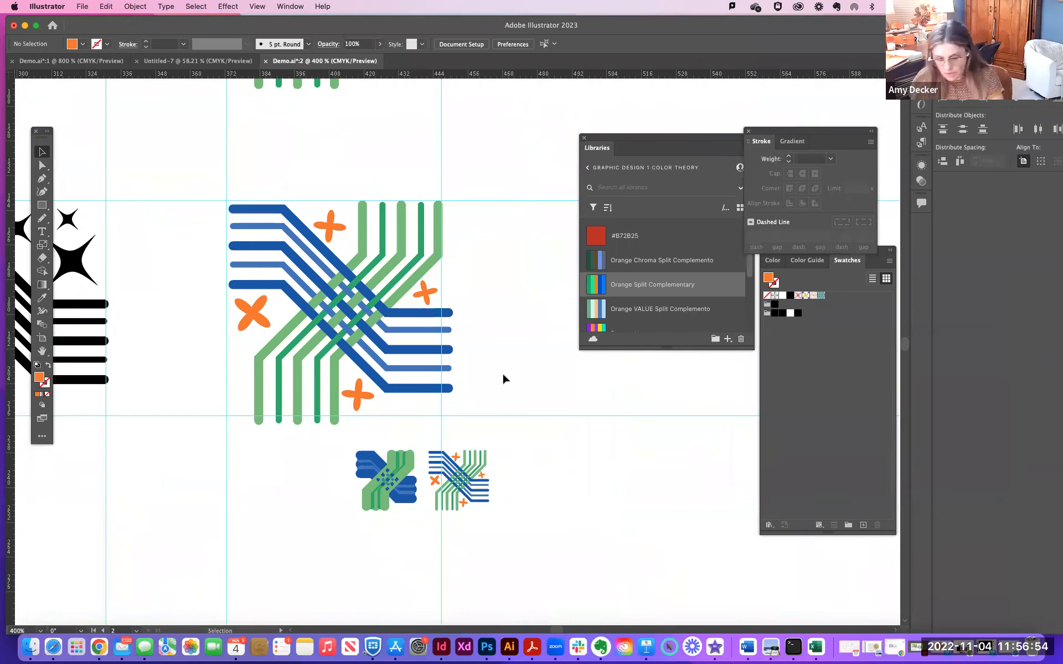
- Draw a rectangle about 212 pt wide and 370 pt high on the blank artboard area beside the colored motifs
key(super+minus)
key(super+minus)
key(super+minus)
drag(609, 144, 846, 227)
click(42, 205)
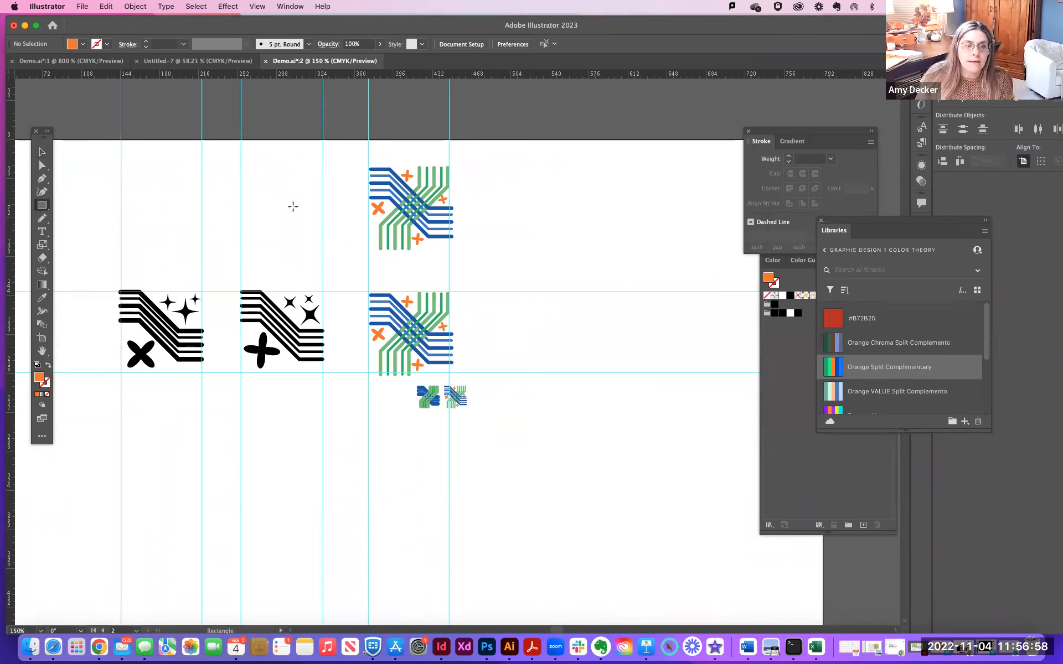
drag(517, 179, 747, 579)
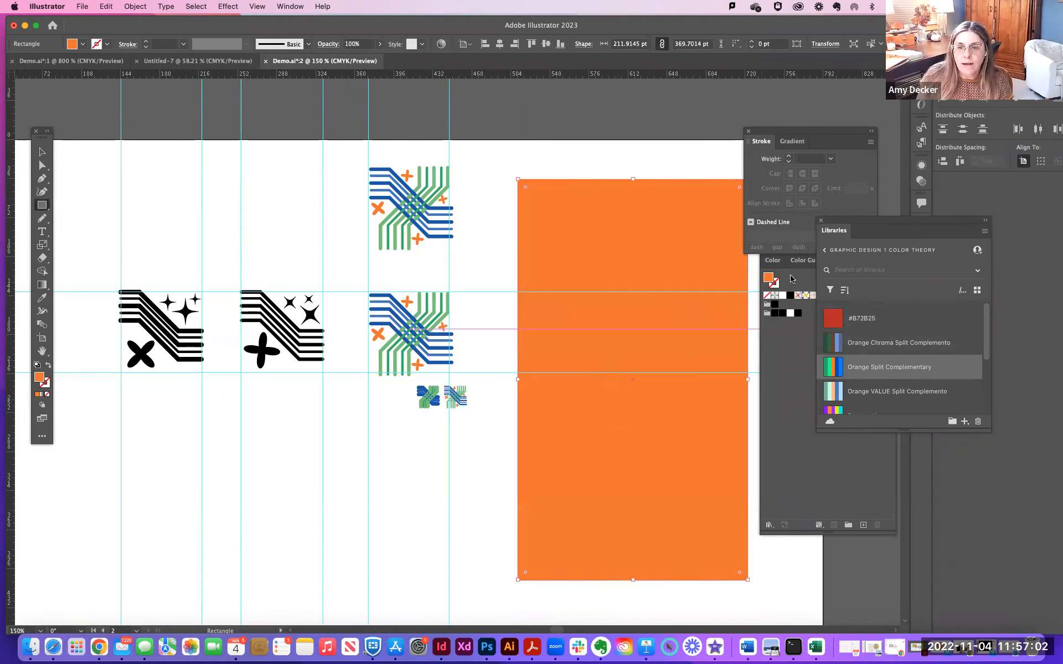
- Fill the rectangle with the new split-complementary orange pattern swatch
click(801, 354)
click(821, 295)
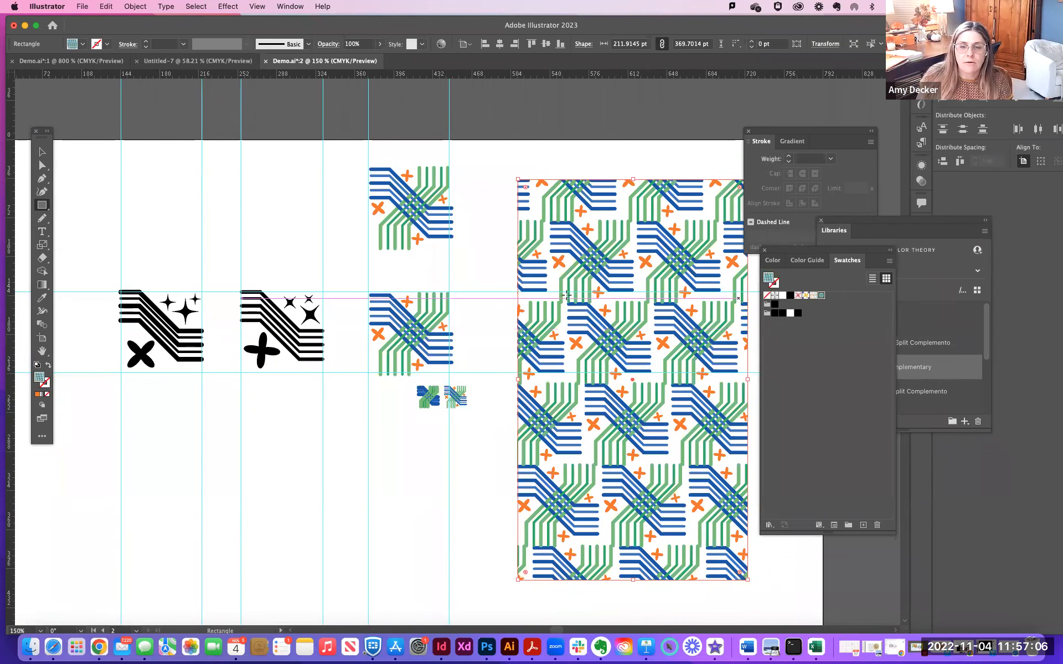
click(496, 228)
click(515, 348)
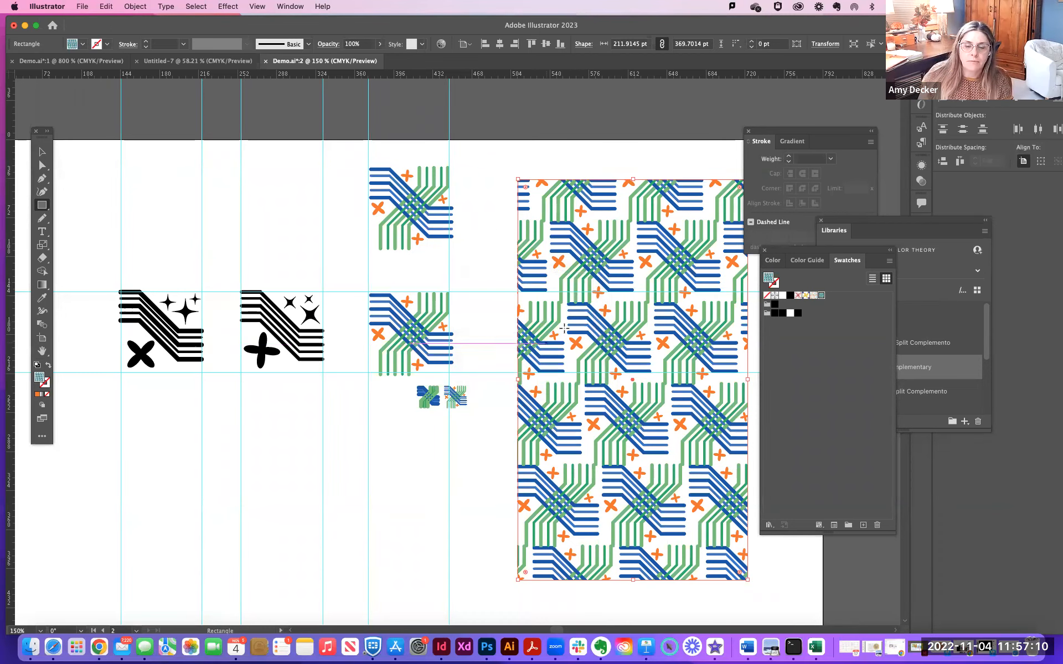
drag(609, 263, 577, 189)
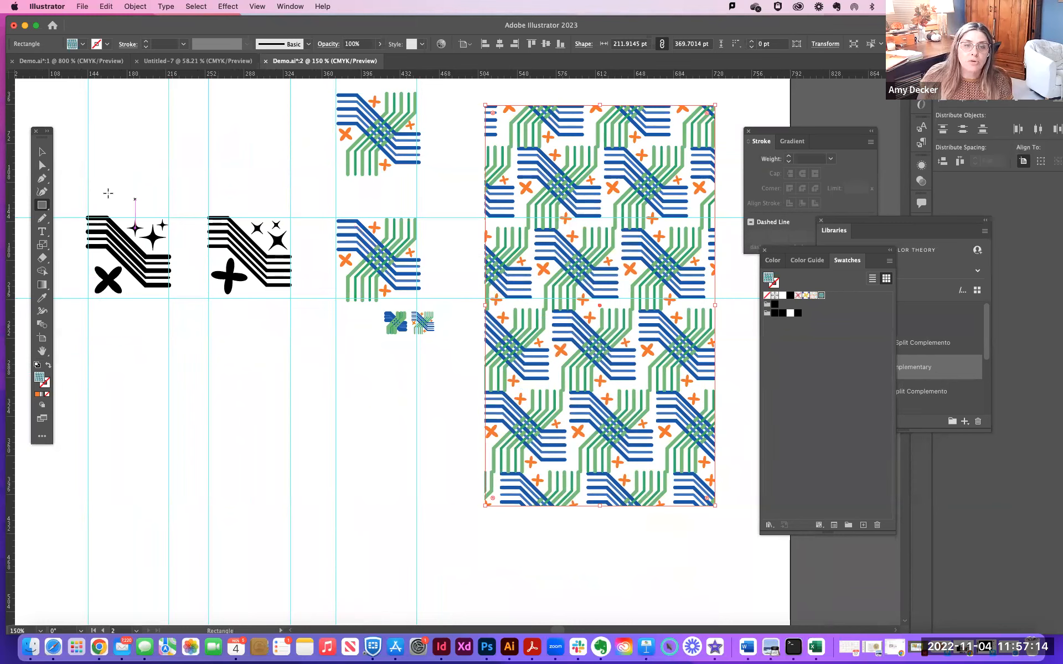
- Place two copies of the colored motif in a column below the small sample motifs
click(42, 152)
drag(324, 210, 412, 545)
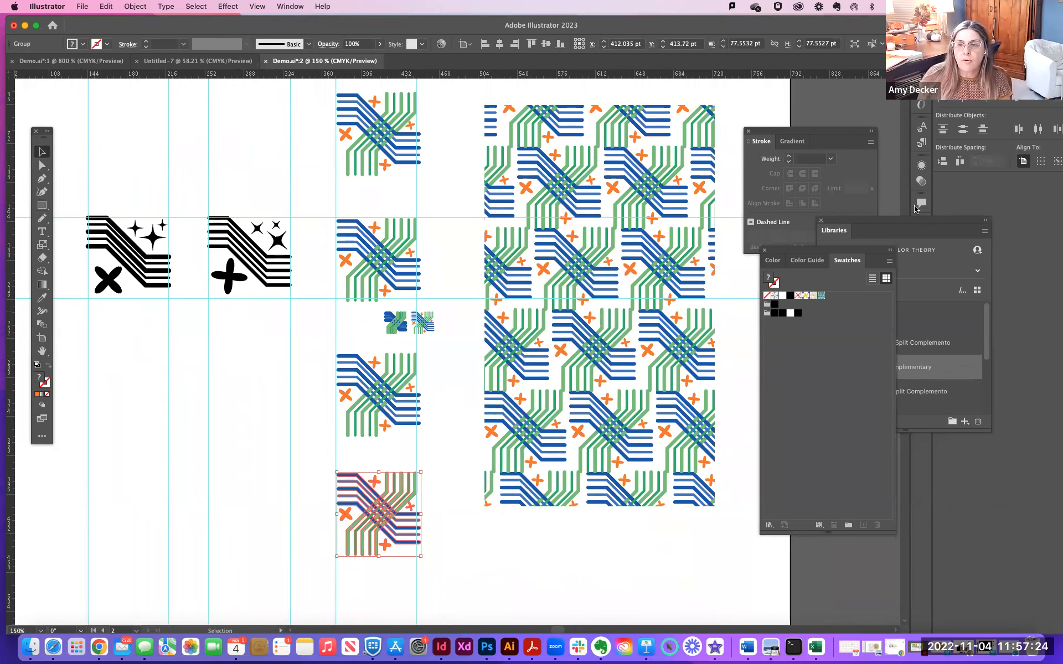
click(444, 409)
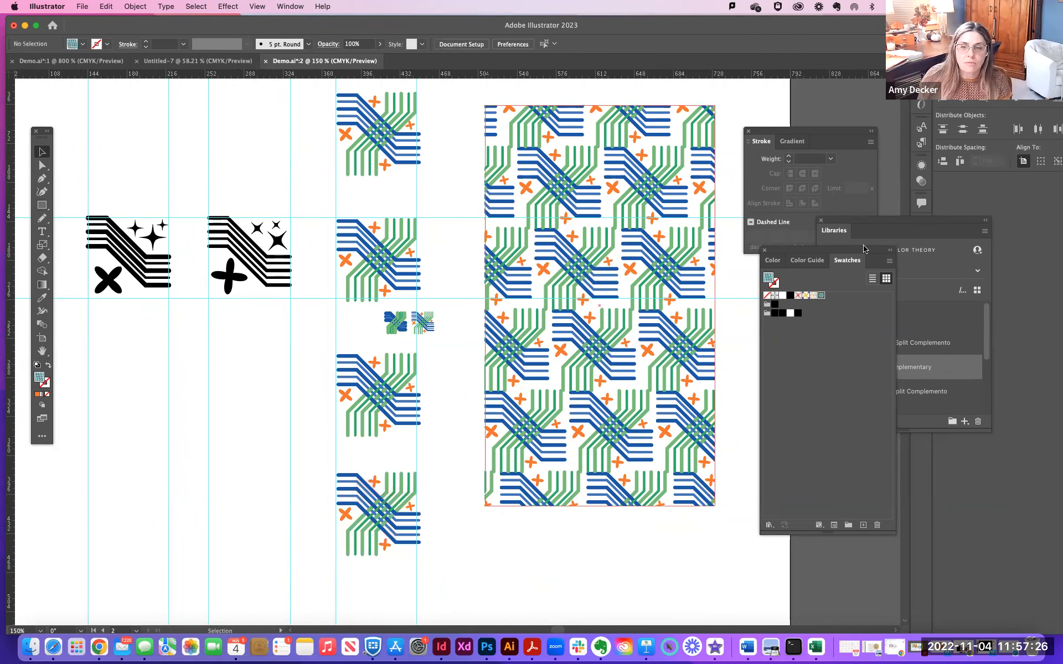
- Recolor the outermost thick green stripe of the upper new motif copy with the muted green from the Orange VALUE Split Complemento theme
click(867, 230)
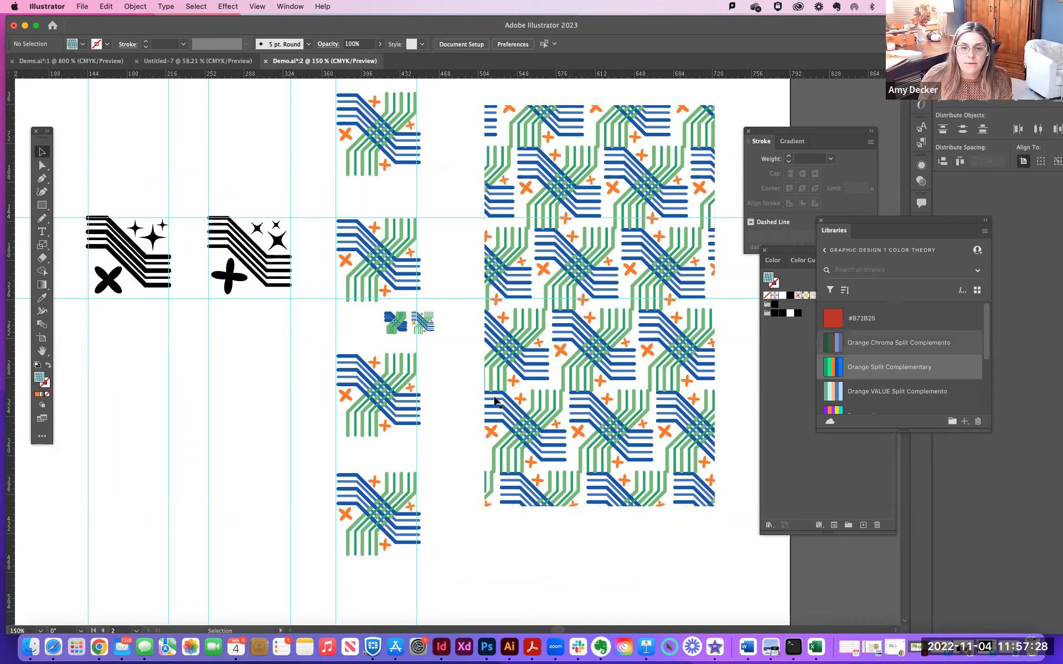
scroll(402, 382, down, 3)
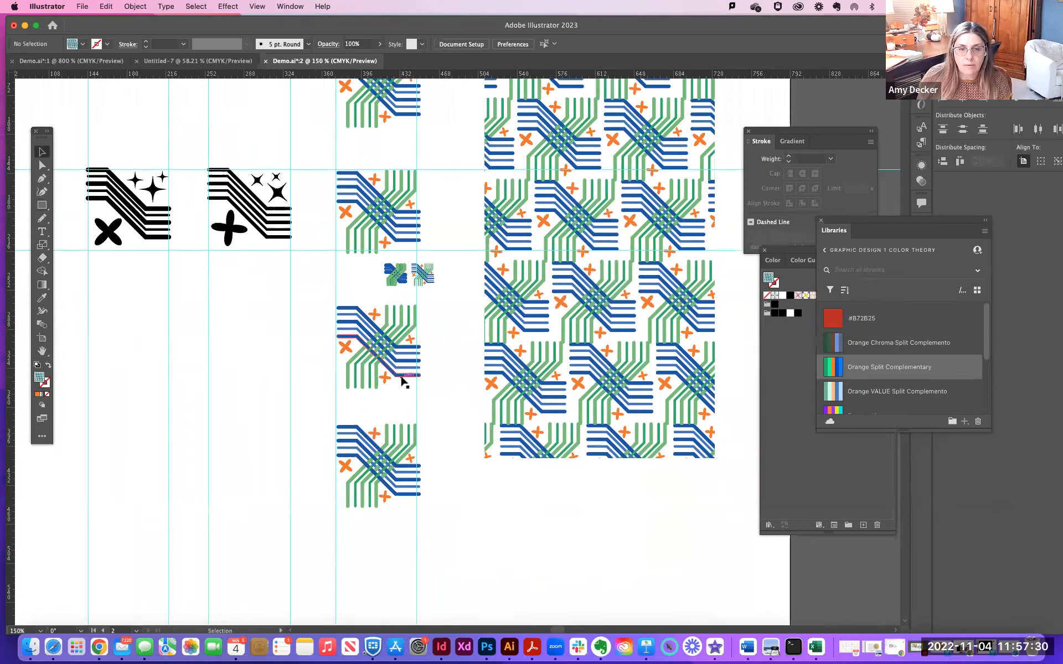
scroll(388, 366, up, 3)
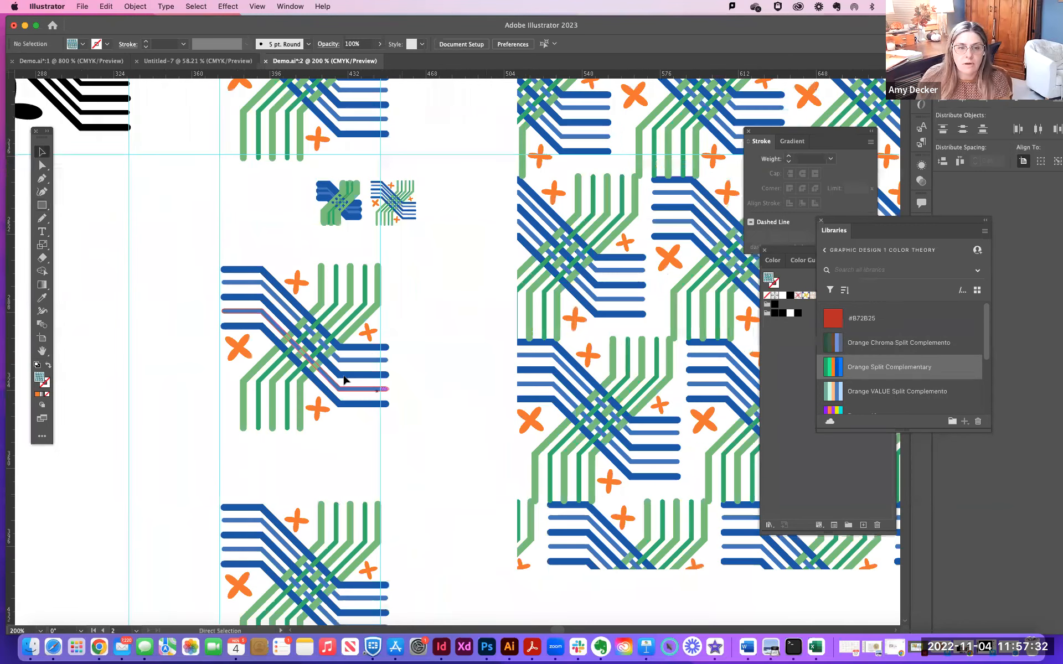
scroll(377, 350, up, 5)
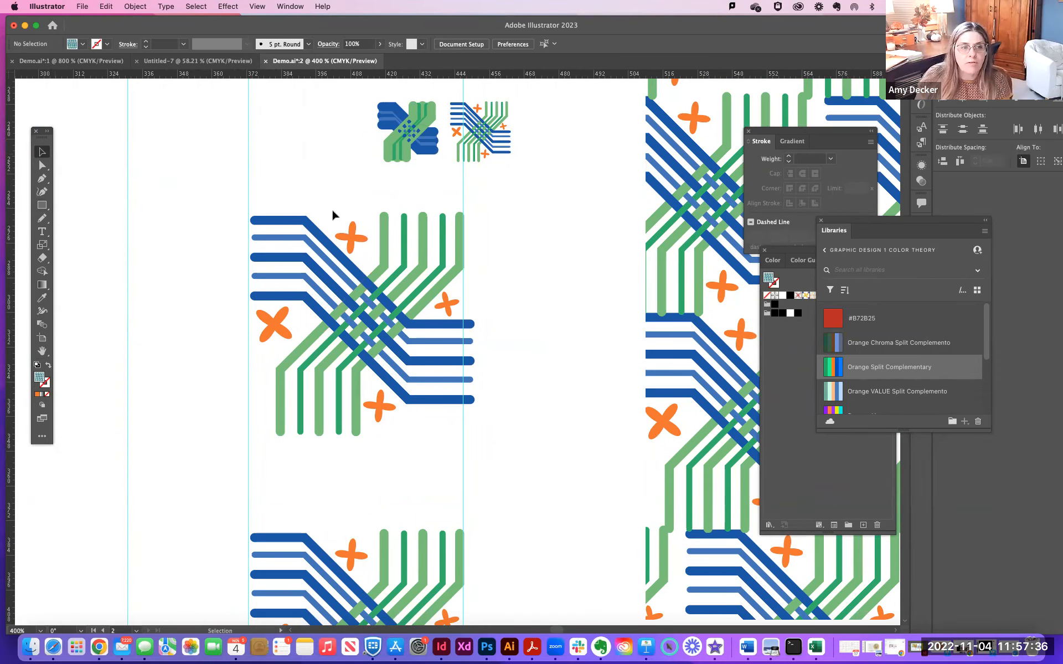
click(384, 233)
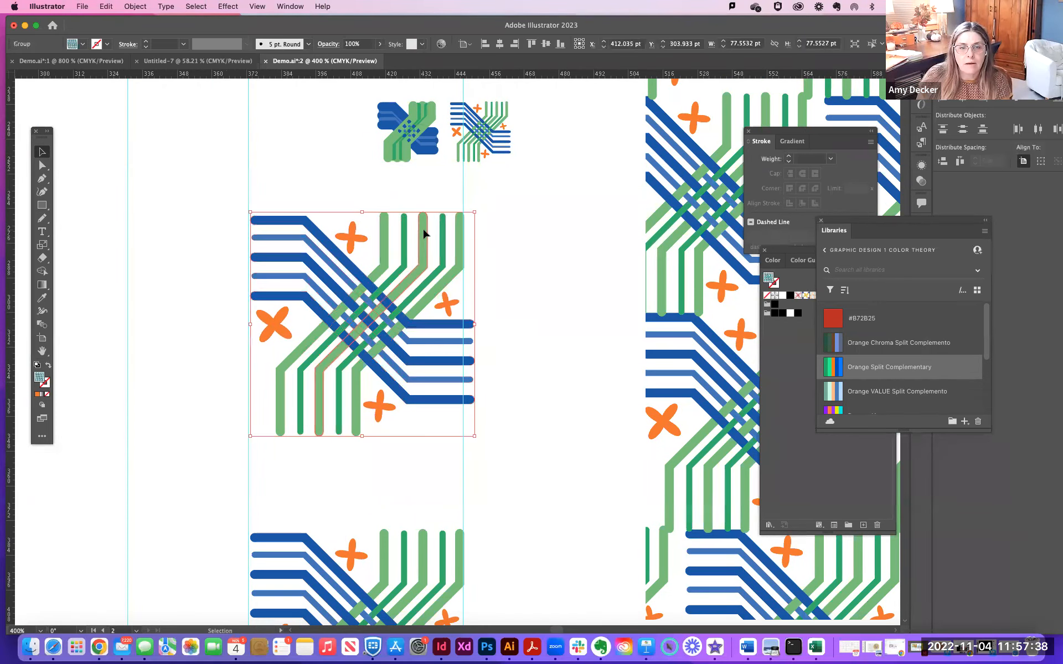
shift+click(403, 232)
click(459, 239)
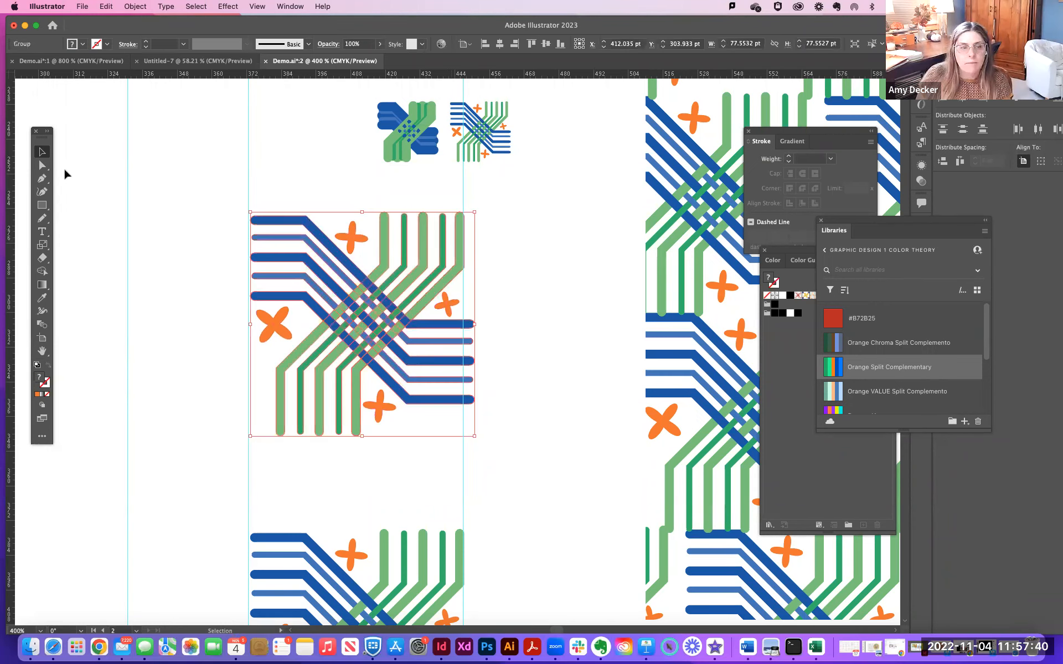
click(43, 165)
click(458, 244)
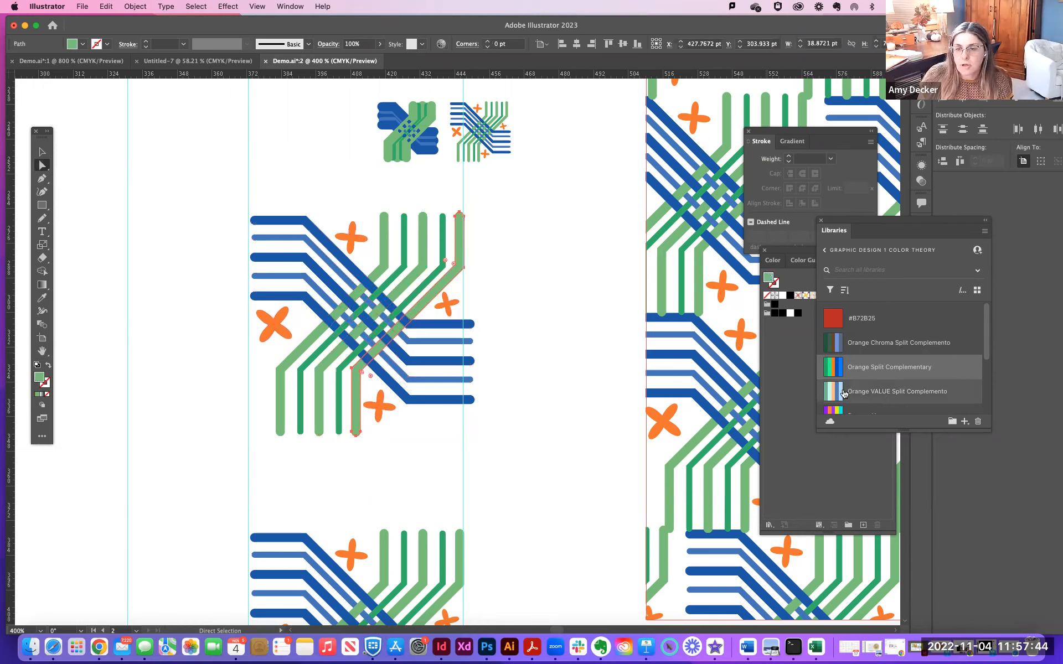
click(864, 393)
mouse_move(831, 393)
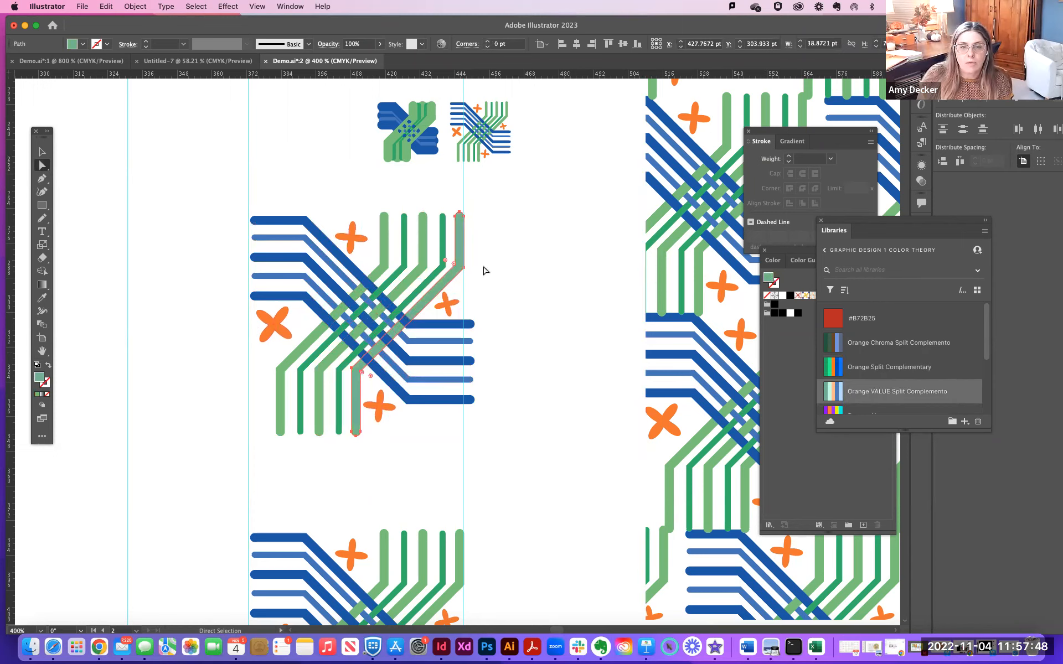
click(831, 395)
- Recolor the motif copy's remaining green stripes, using the VALUE theme's pale mint for thin stripes and its muted green for thick ones
click(442, 238)
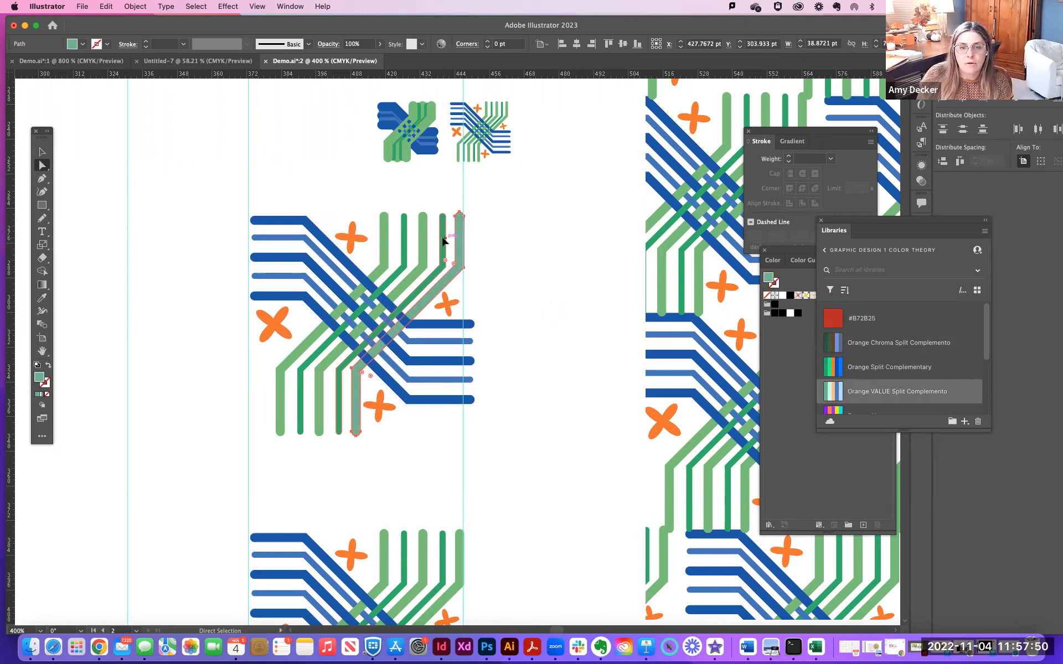
click(839, 395)
click(425, 241)
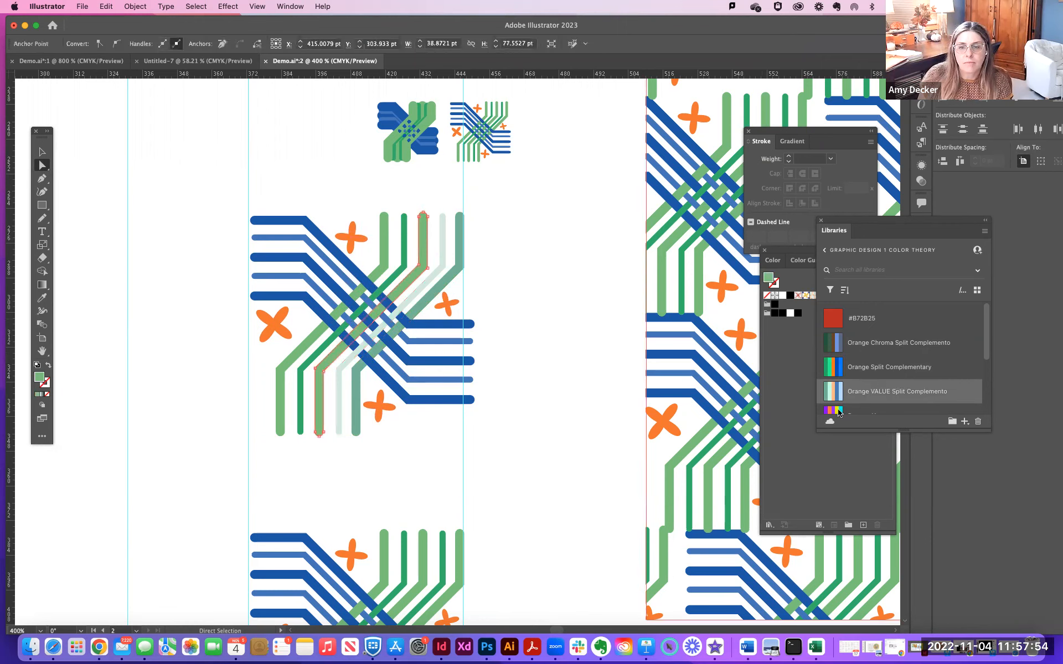
mouse_move(827, 394)
click(404, 252)
mouse_move(836, 393)
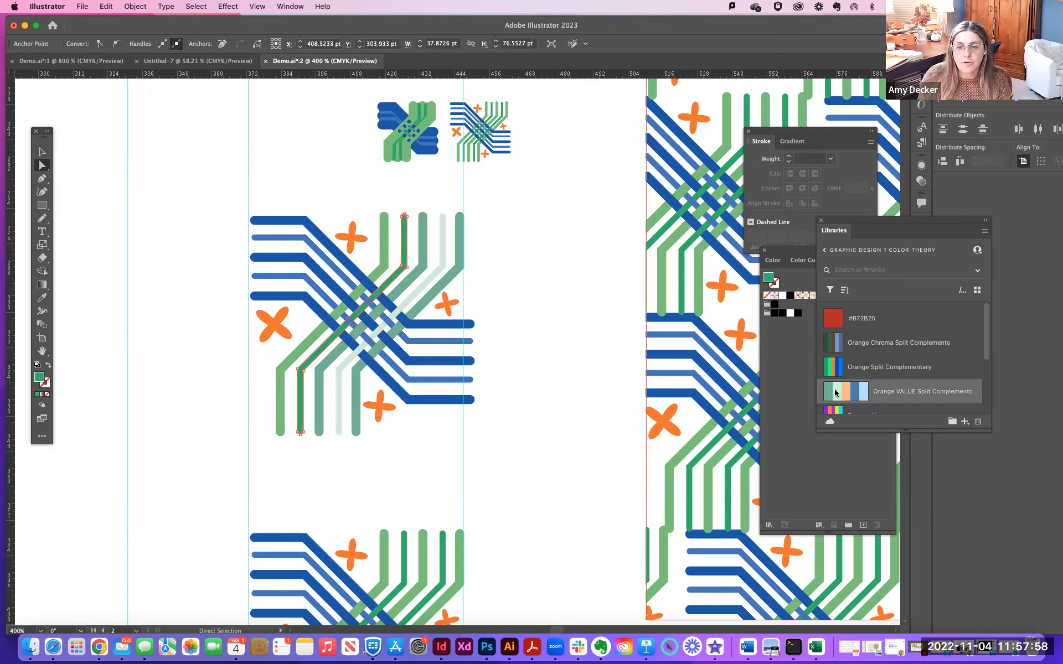
click(388, 236)
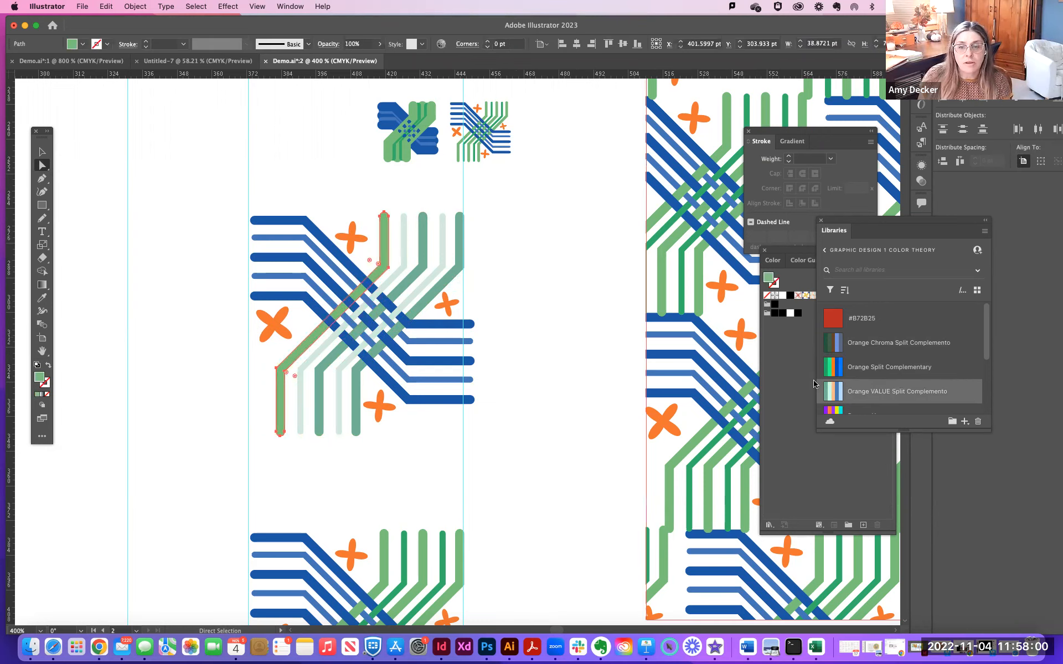
click(831, 391)
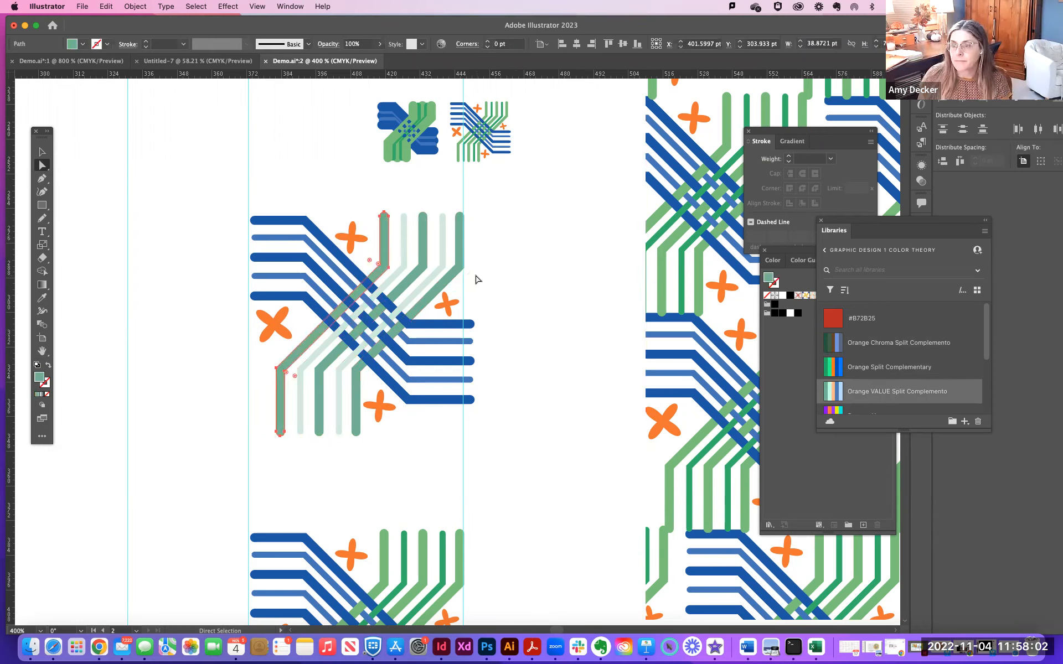
- Recolor the upper three blue stripes of the copy, making the thick ones the theme's light blue and the thin one its medium blue
click(449, 324)
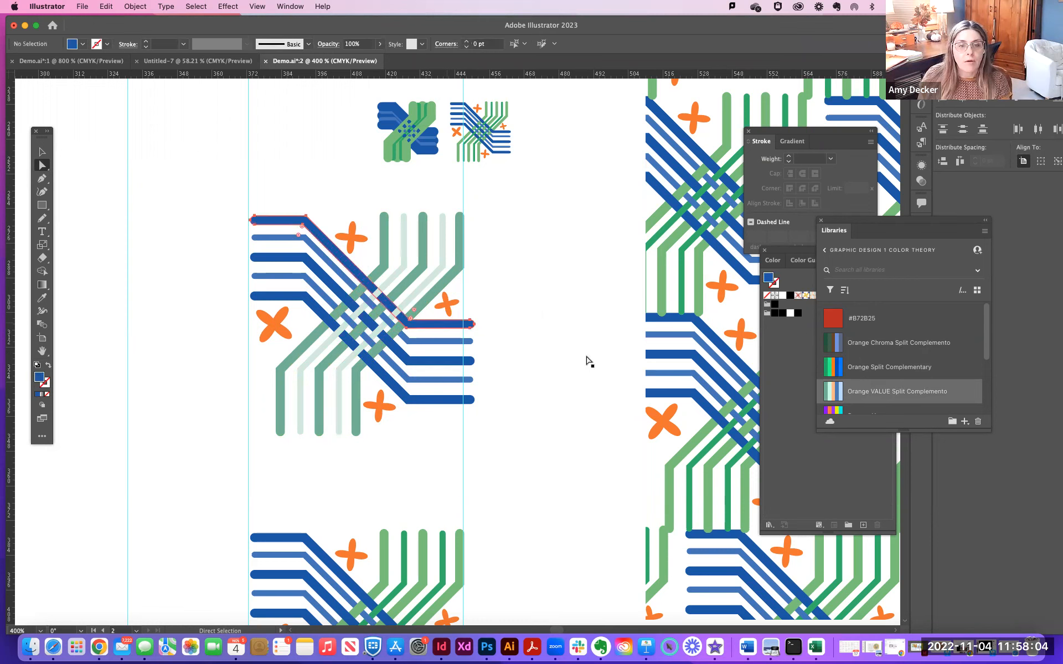
click(860, 393)
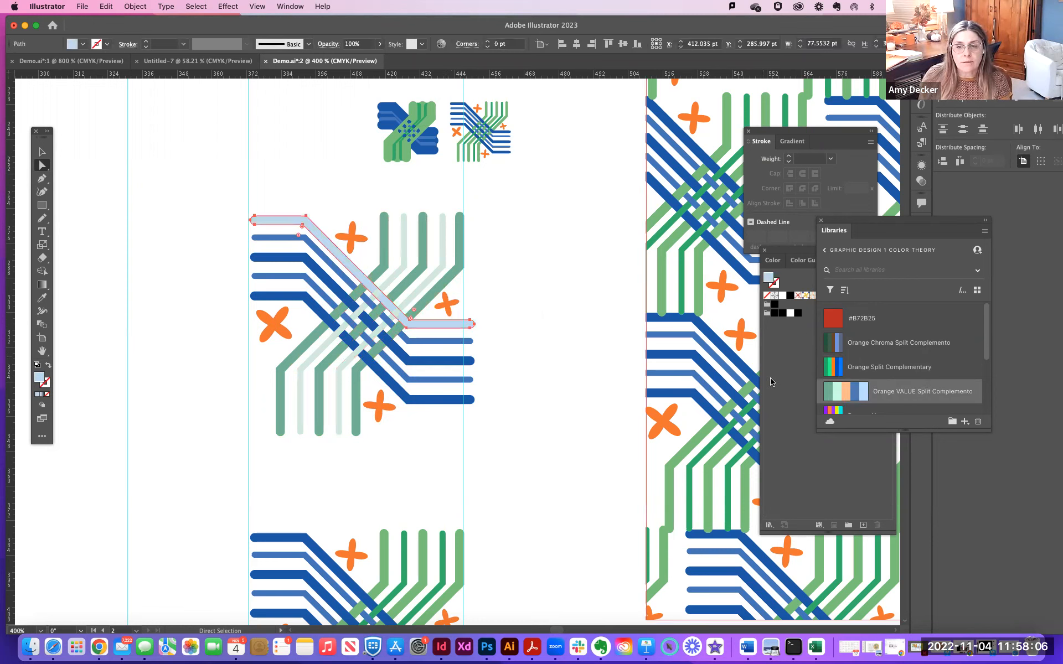
click(442, 342)
mouse_move(861, 397)
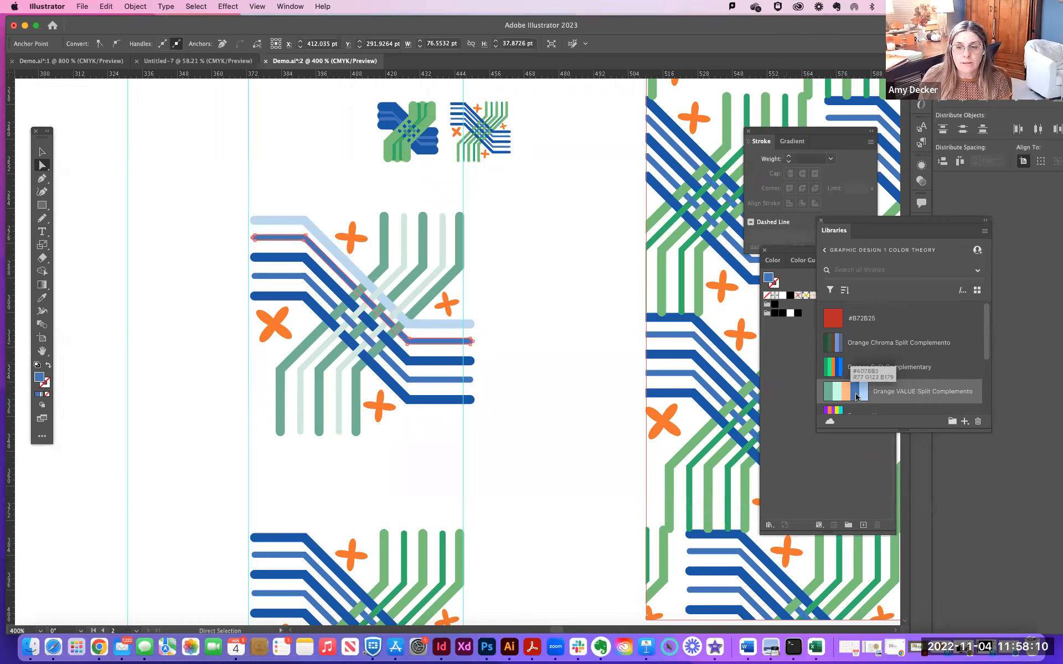
click(444, 363)
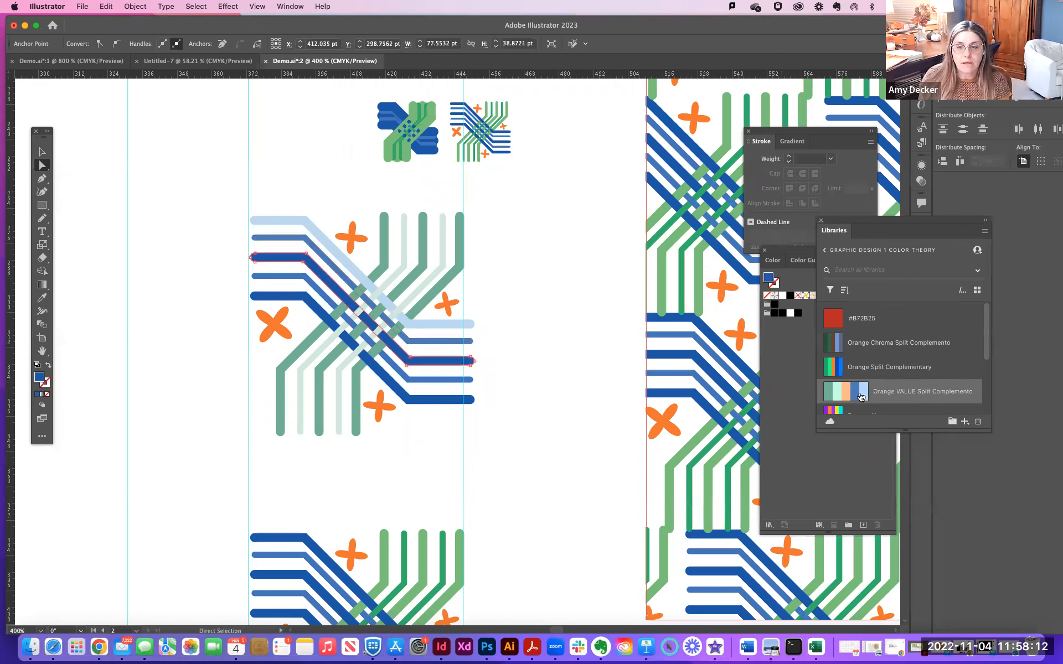
click(857, 397)
- Recolor the two lowest blue stripes with the theme's medium blue on the thin stripe and light blue on the thick one
click(446, 379)
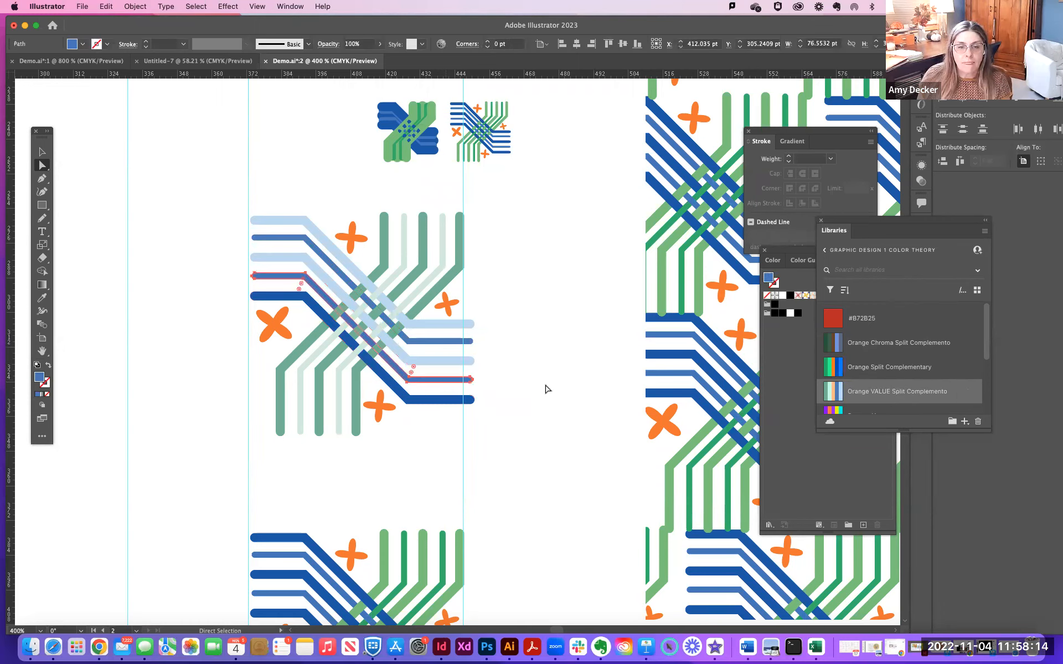
click(863, 397)
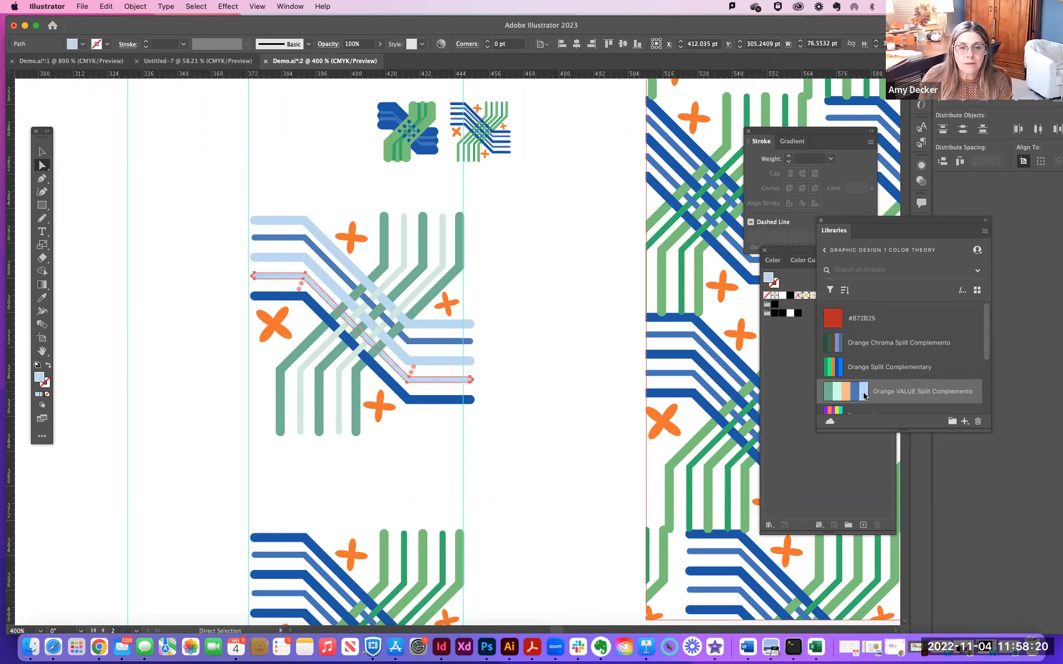
click(855, 396)
click(429, 400)
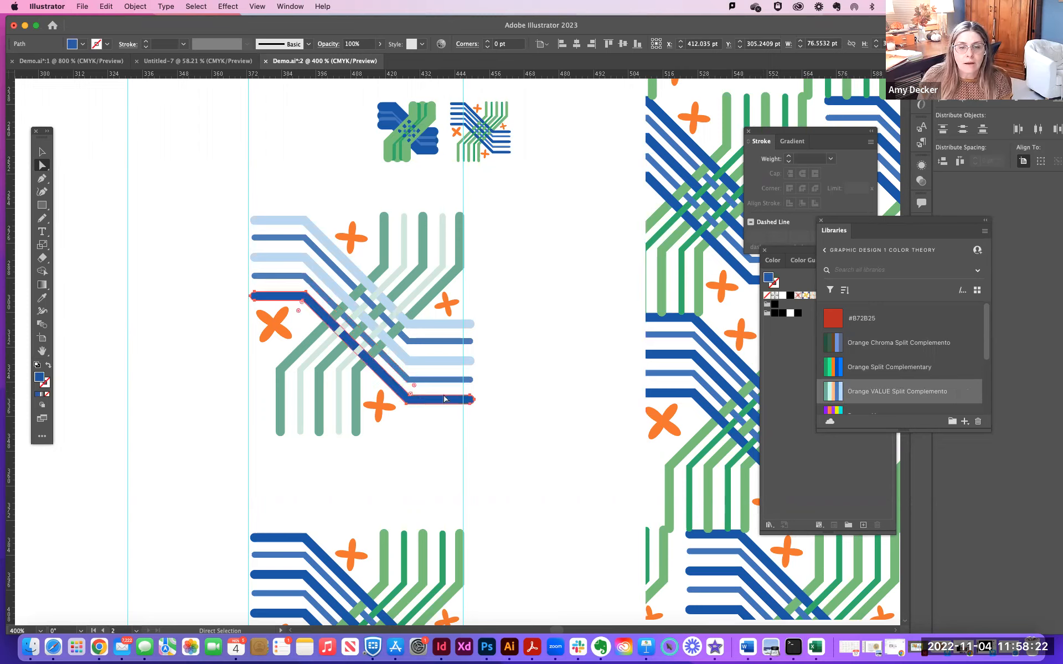
click(864, 396)
click(527, 436)
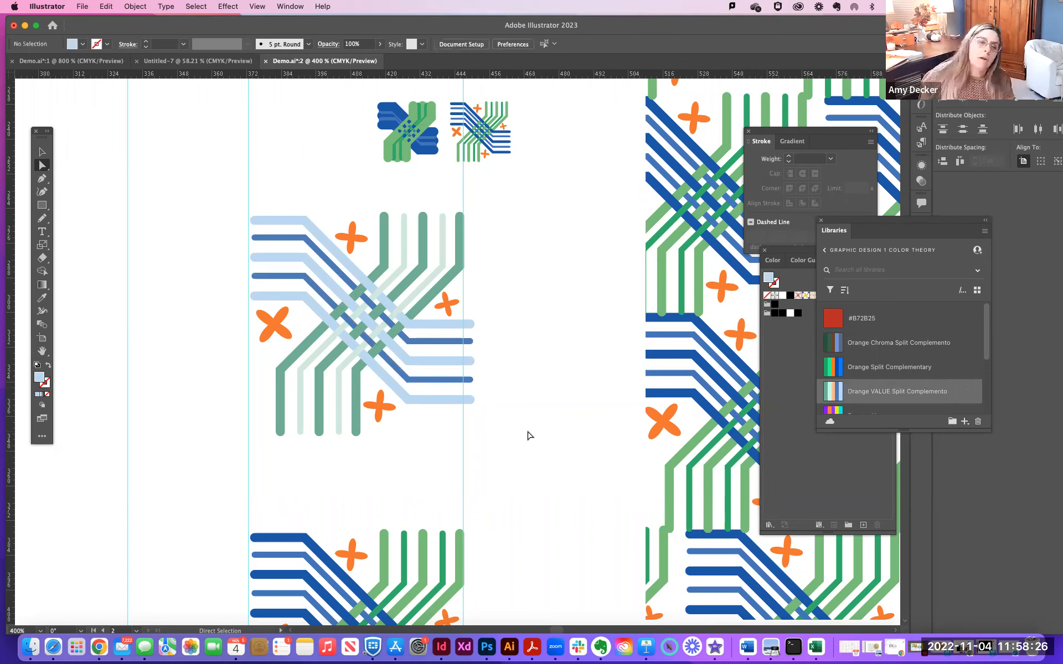
- Recolor all four orange crosses of the pastel motif copy with the light orange from the Orange VALUE Split Complemento theme
click(446, 302)
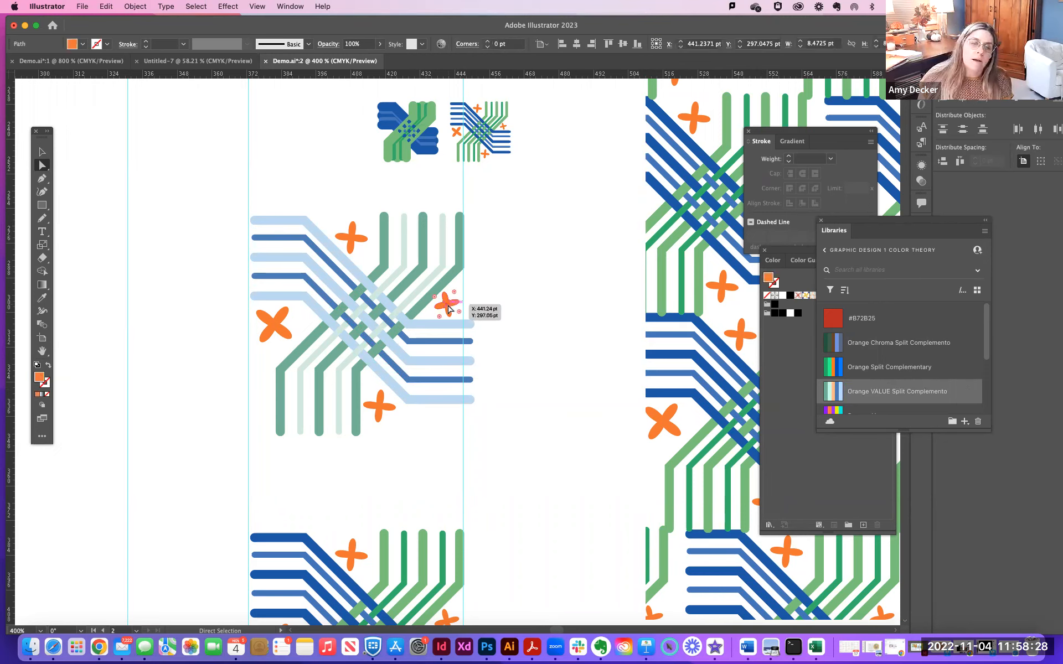
mouse_move(836, 394)
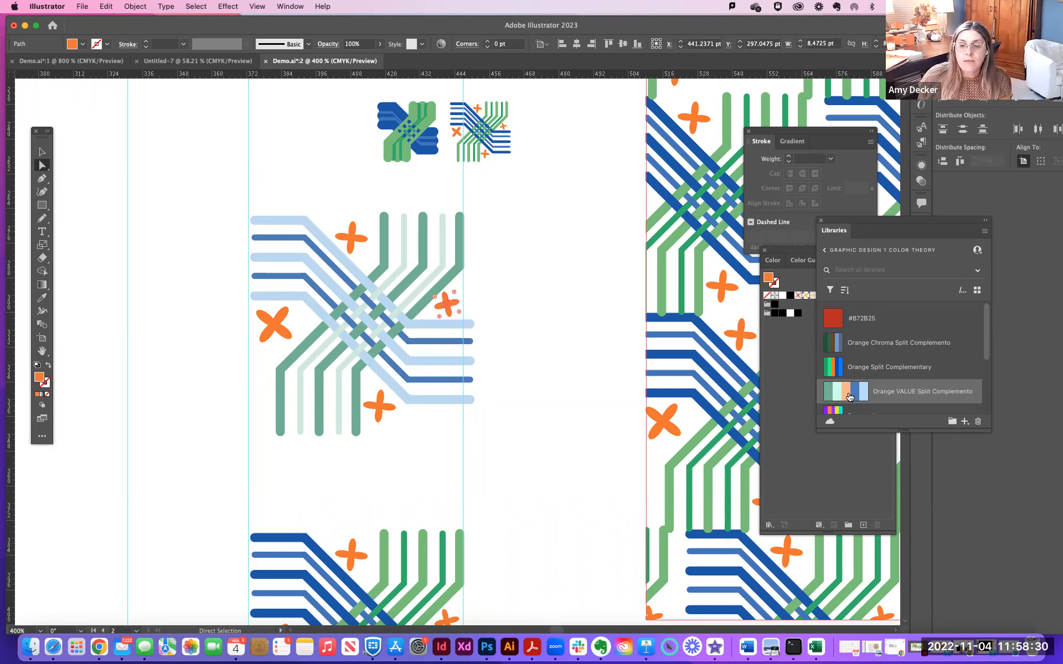
click(850, 396)
click(357, 243)
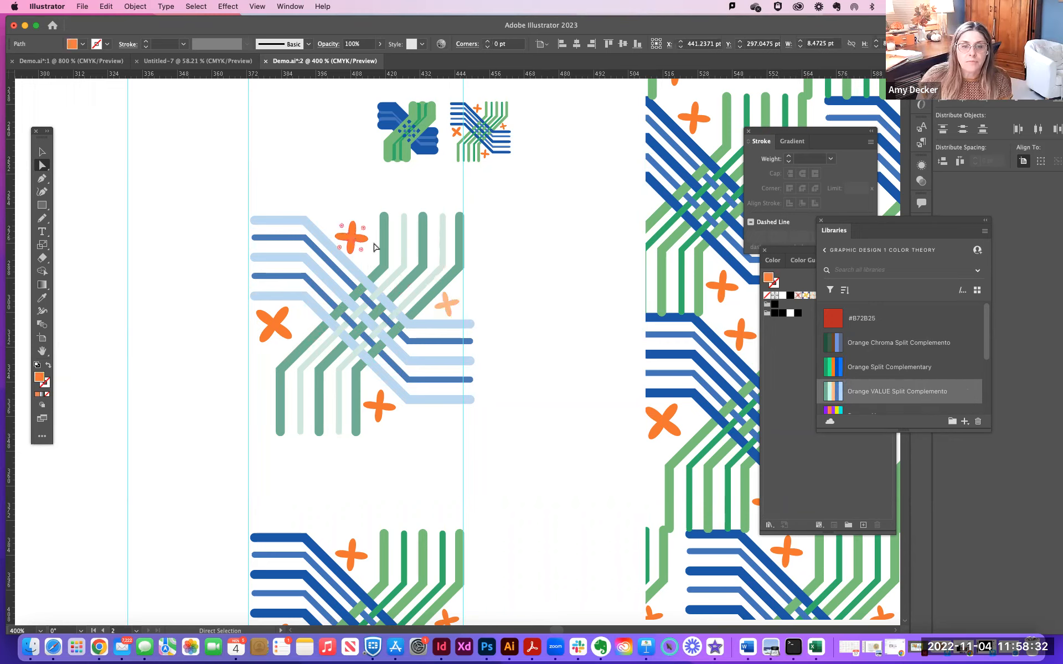
click(847, 393)
click(379, 407)
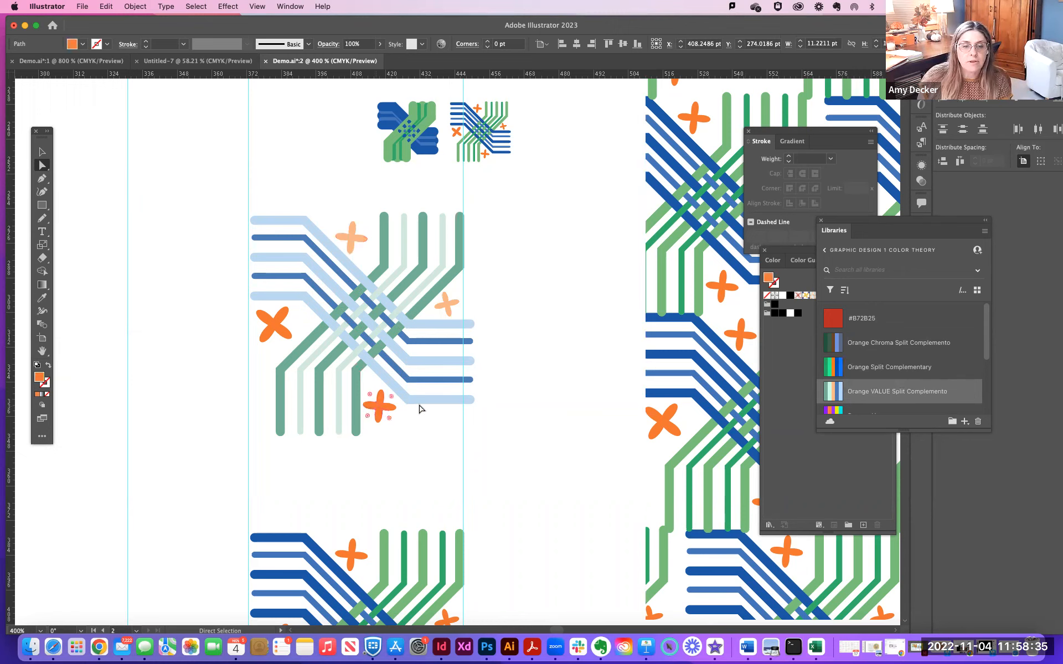
click(847, 397)
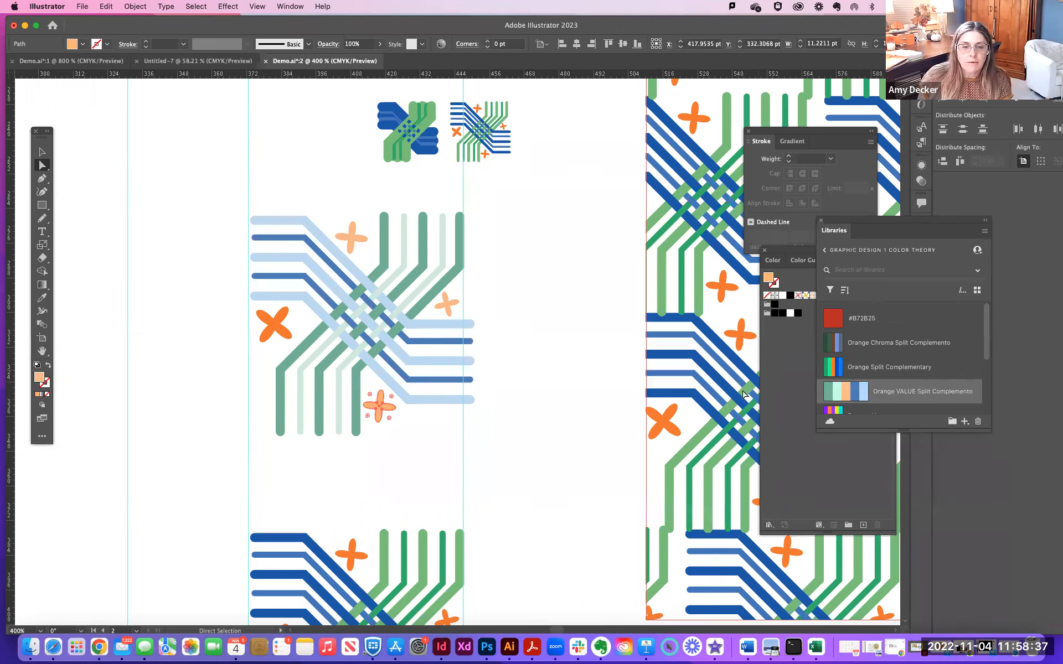
click(270, 334)
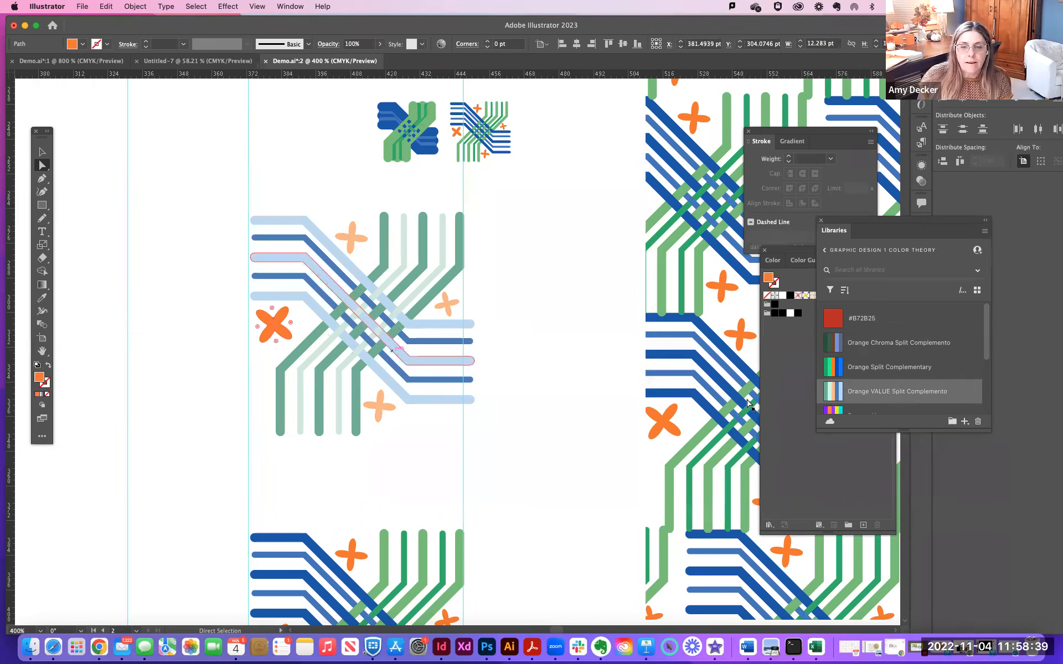
click(847, 396)
click(514, 418)
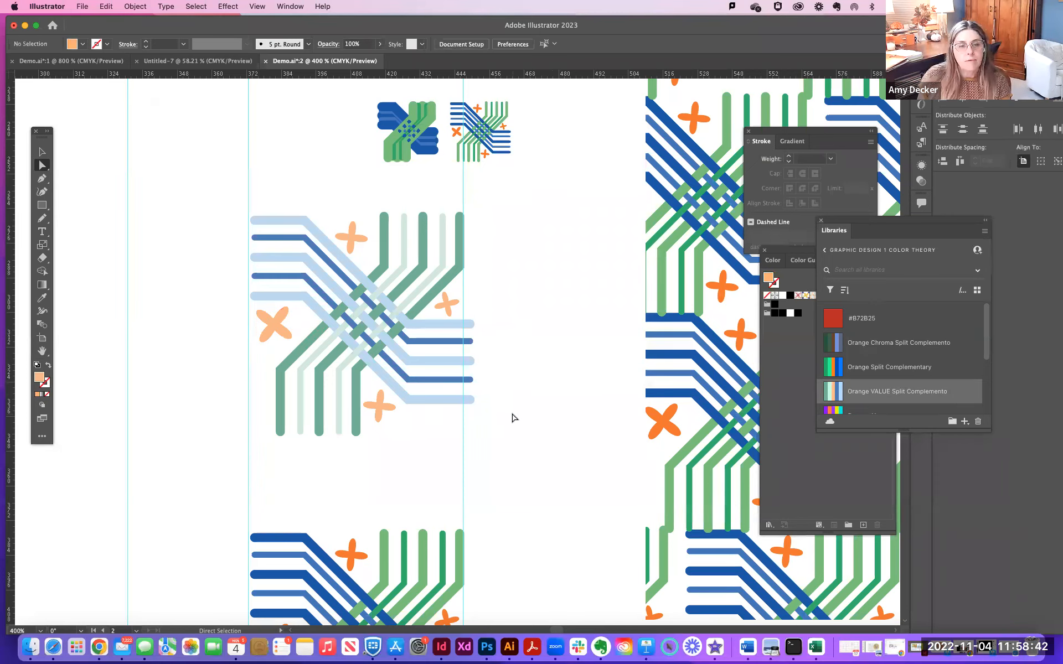
scroll(513, 418, down, 2)
scroll(514, 418, down, 3)
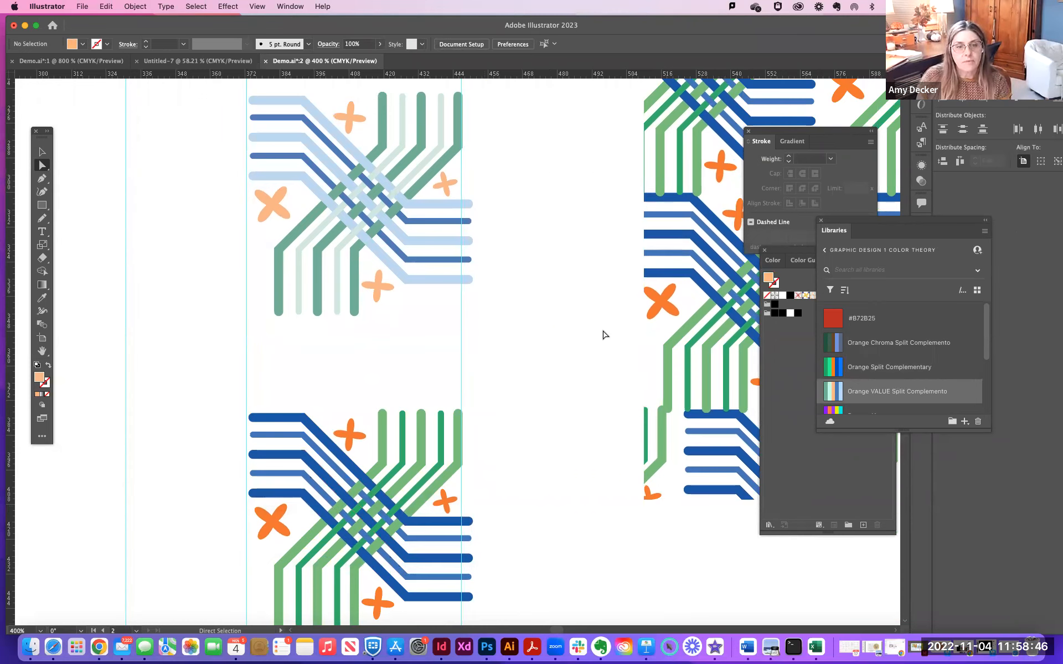
scroll(604, 335, up, 6)
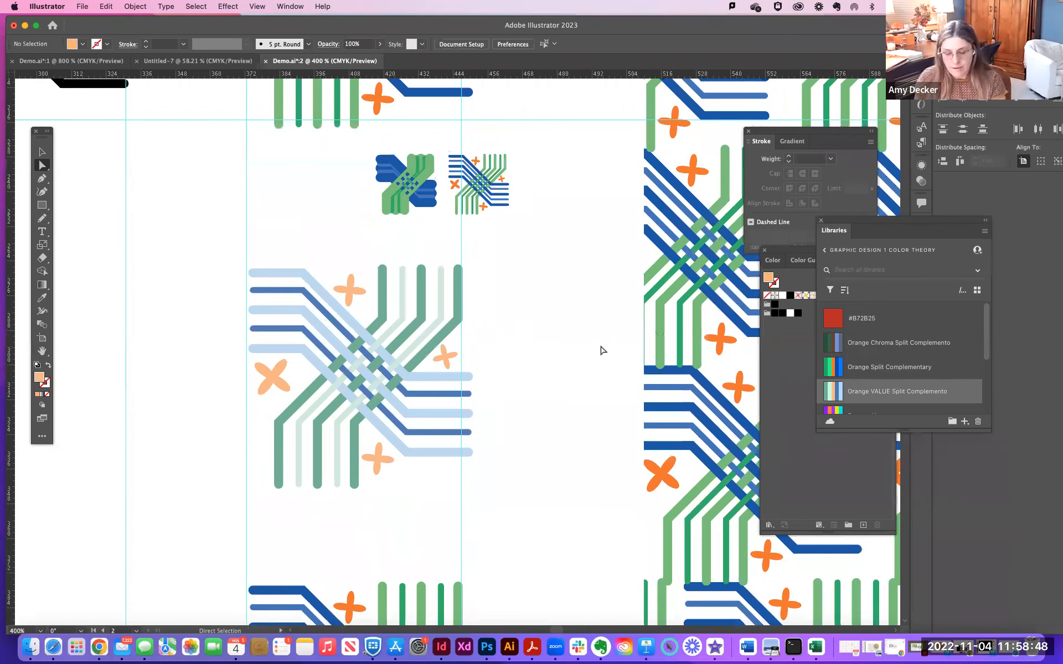
key(super+minus)
key(super+minus)
key(super+minus)
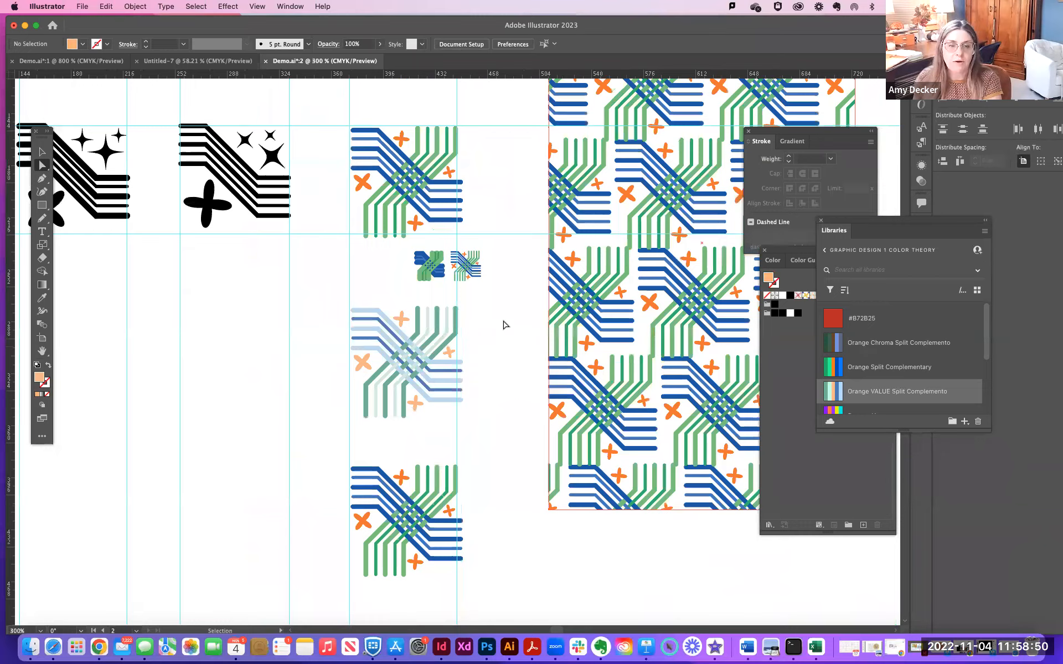
drag(499, 348, 490, 345)
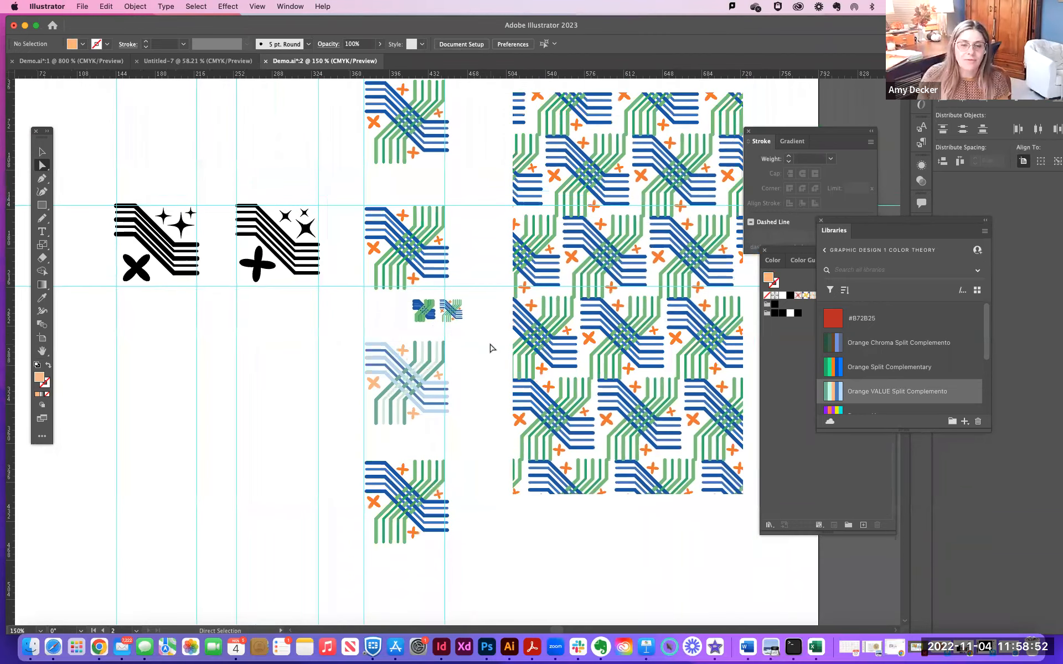